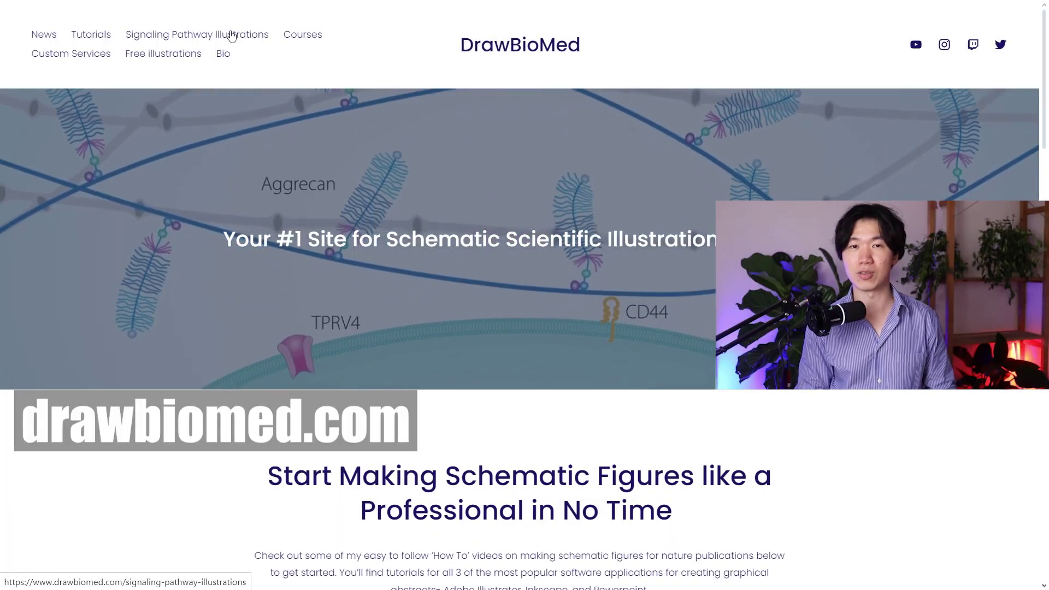
Step: Open the Signaling Pathway Illustrations page on the DrawBioMed site and look through its tutorial list
{"action": "left_click", "coordinate": [232, 35]}
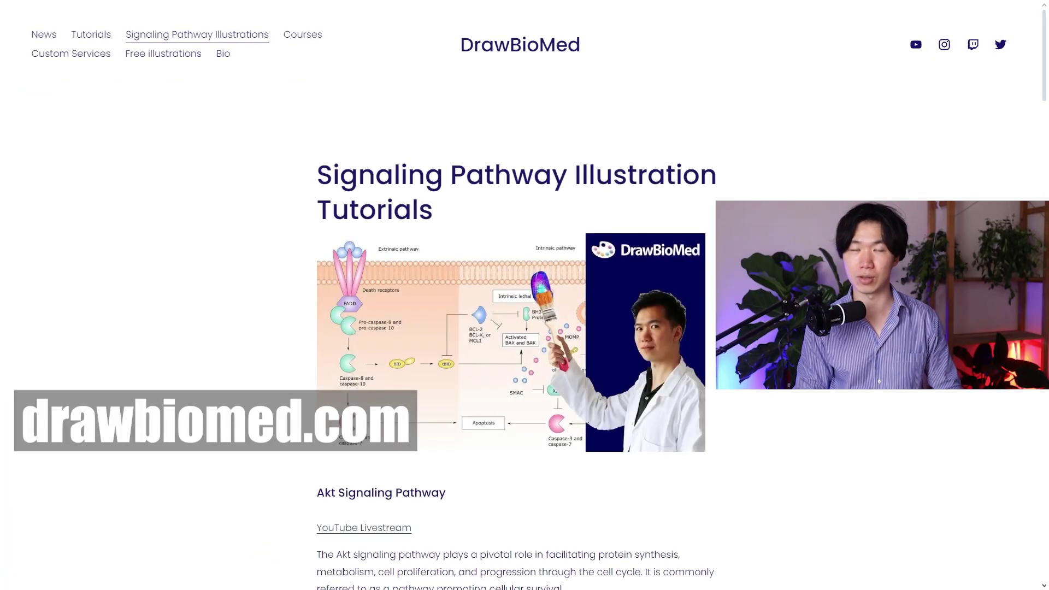
{"action": "scroll", "coordinate": [232, 36], "scroll_direction": "down", "scroll_amount": 2}
{"action": "scroll", "coordinate": [517, 295], "scroll_direction": "down", "scroll_amount": 3}
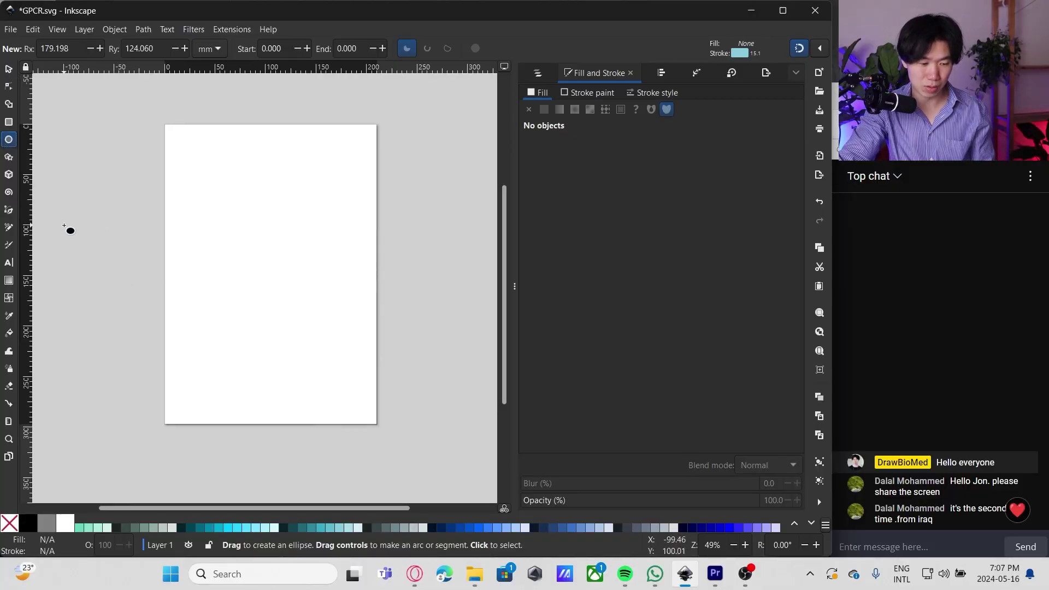
Step: Draw a large unfilled ellipse about 434 by 236 mm over the lower part of the page as the cell outline
{"action": "left_click_drag", "start_coordinate": [64, 226], "coordinate": [496, 464]}
{"action": "key", "text": "s"}
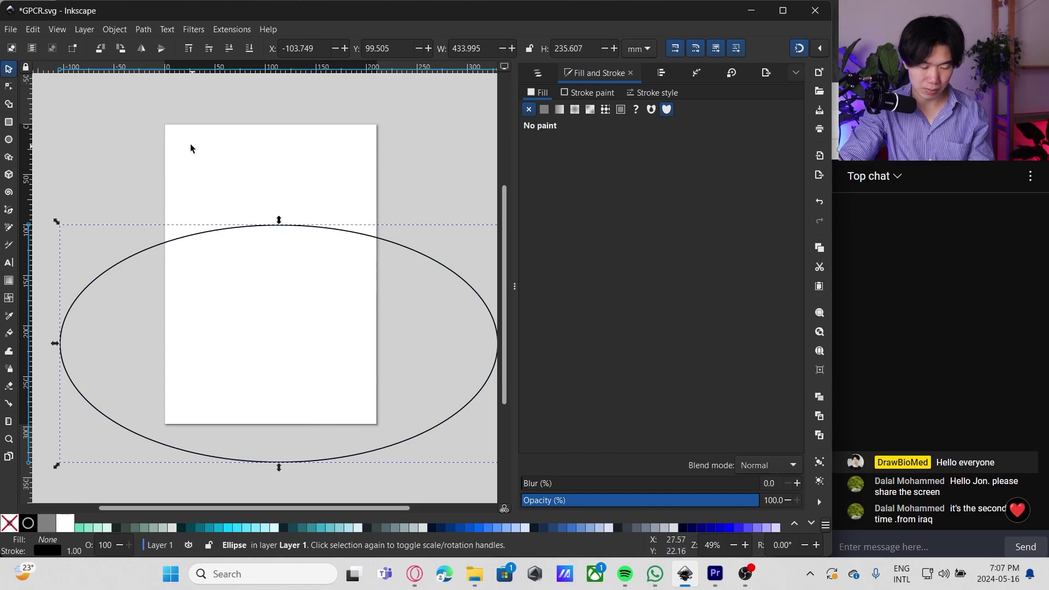
{"action": "left_click", "coordinate": [188, 145]}
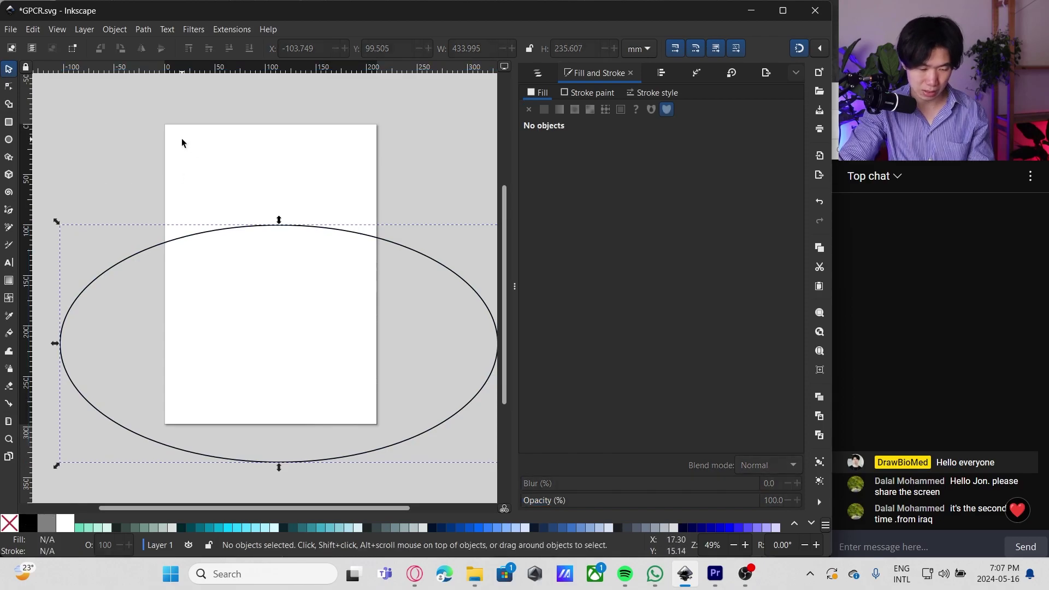
Step: Set the large ellipse's stroke width to 4 mm and its stroke colour to light teal
{"action": "left_click", "coordinate": [232, 229]}
{"action": "right_click", "coordinate": [74, 552]}
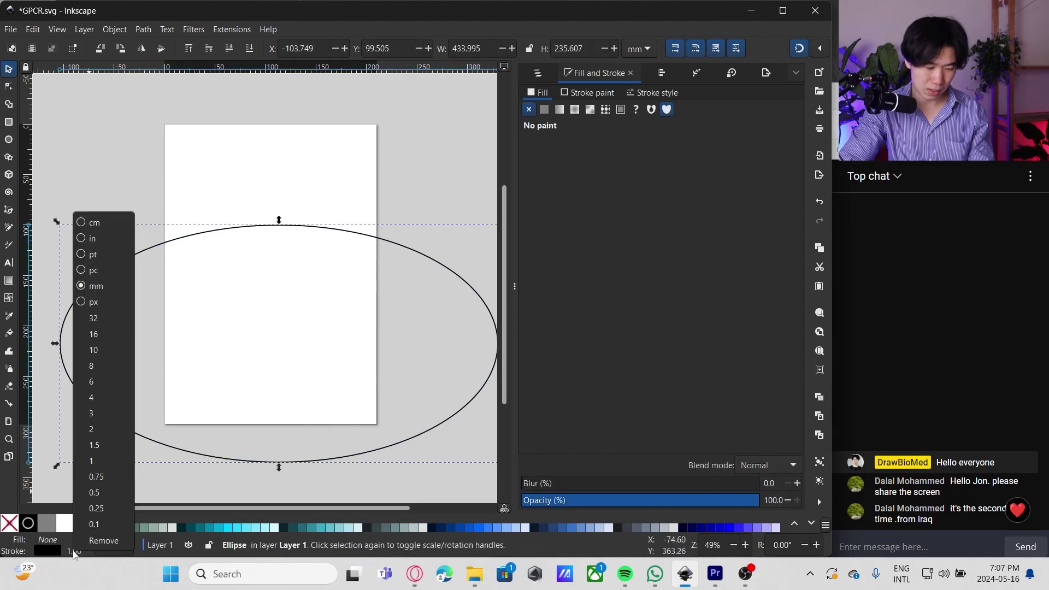
{"action": "left_click", "coordinate": [96, 398]}
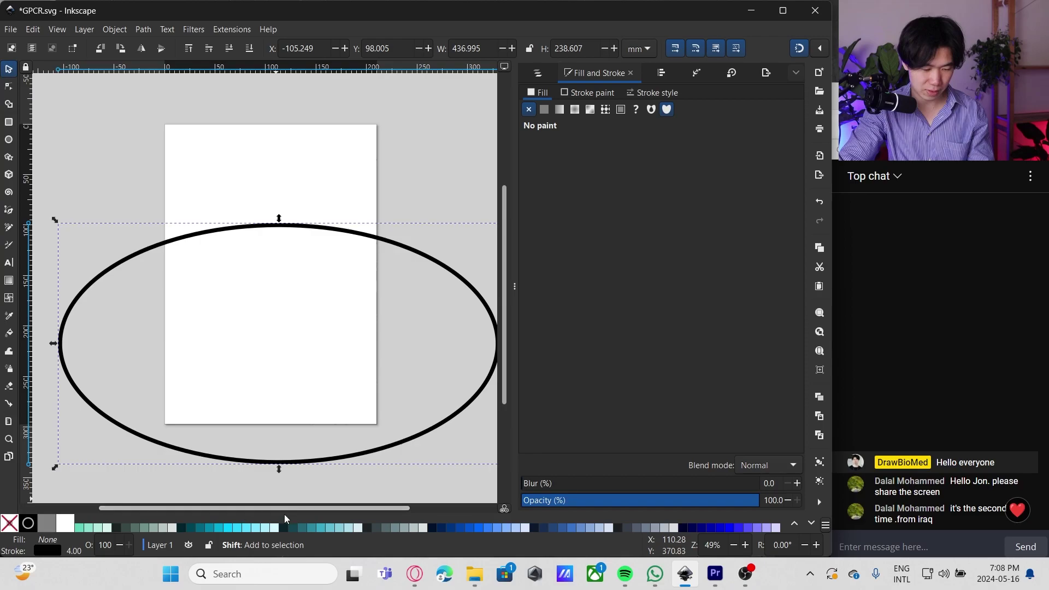
{"action": "left_click", "coordinate": [330, 528], "text": "shift"}
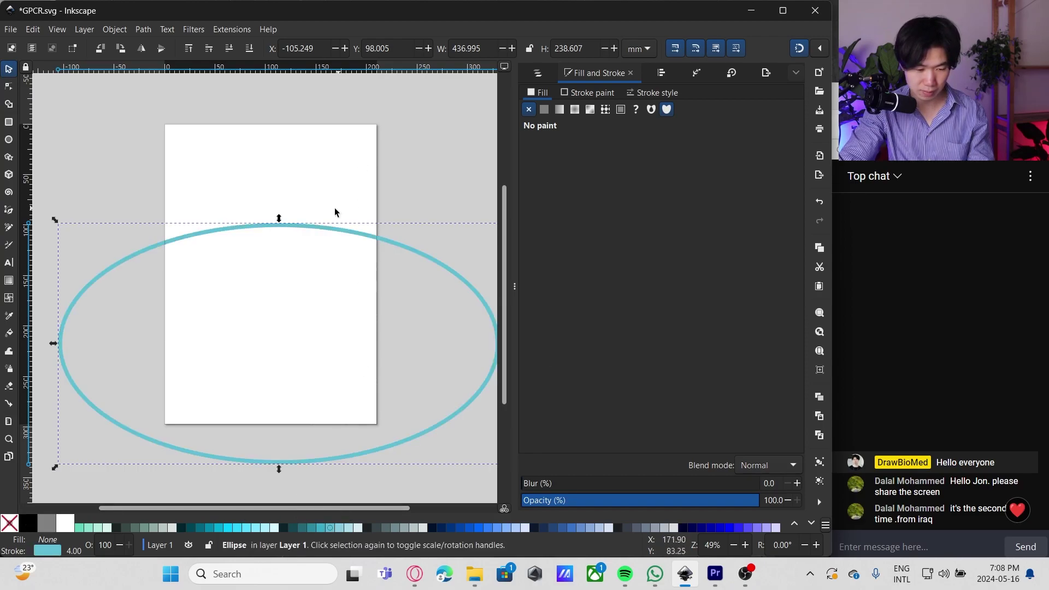
{"action": "scroll", "coordinate": [328, 241], "scroll_direction": "up", "scroll_amount": 1, "text": "ctrl"}
{"action": "scroll", "coordinate": [328, 238], "scroll_direction": "up", "scroll_amount": 1, "text": "ctrl"}
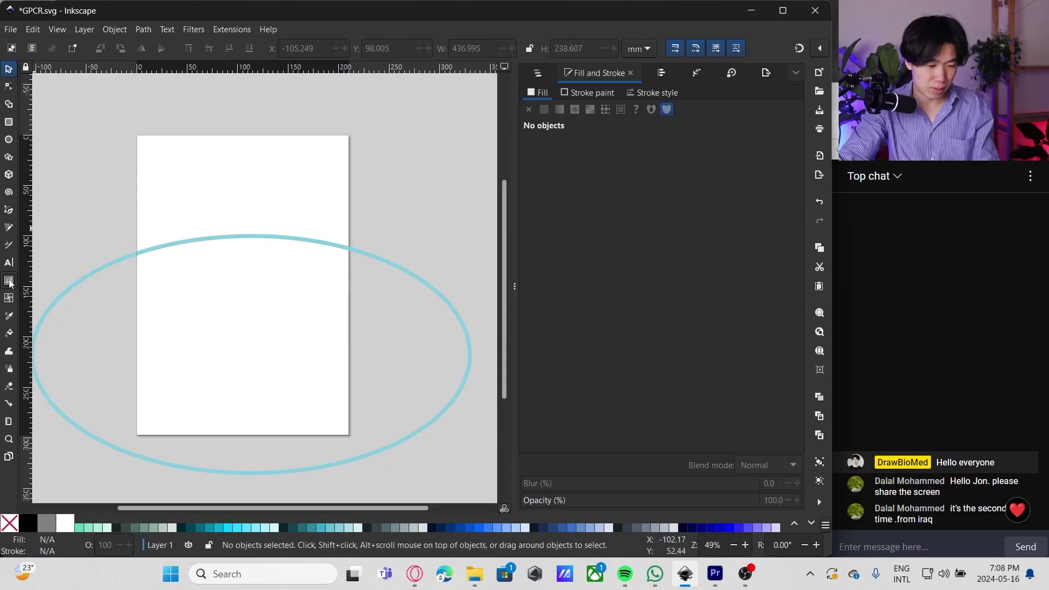
Step: Enable snapping for the canvas
{"action": "left_click", "coordinate": [9, 281]}
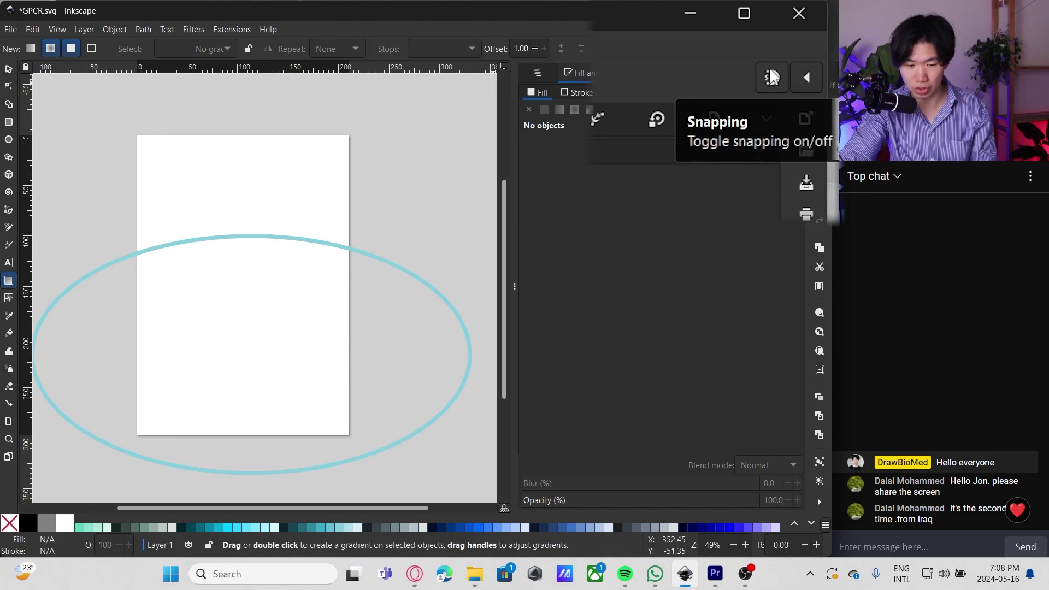
{"action": "left_click", "coordinate": [772, 76]}
{"action": "key", "text": "s"}
Step: Give the large ellipse a radial gradient fill from its centre, with both radius handles snapped to the outline's quadrant points
{"action": "left_click", "coordinate": [239, 235]}
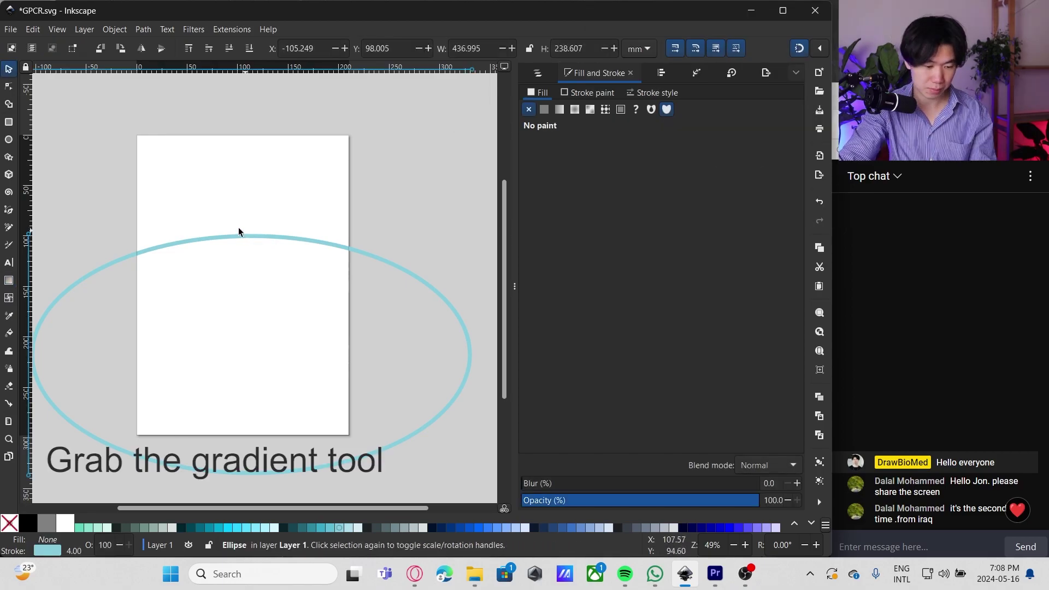
{"action": "left_click", "coordinate": [8, 281]}
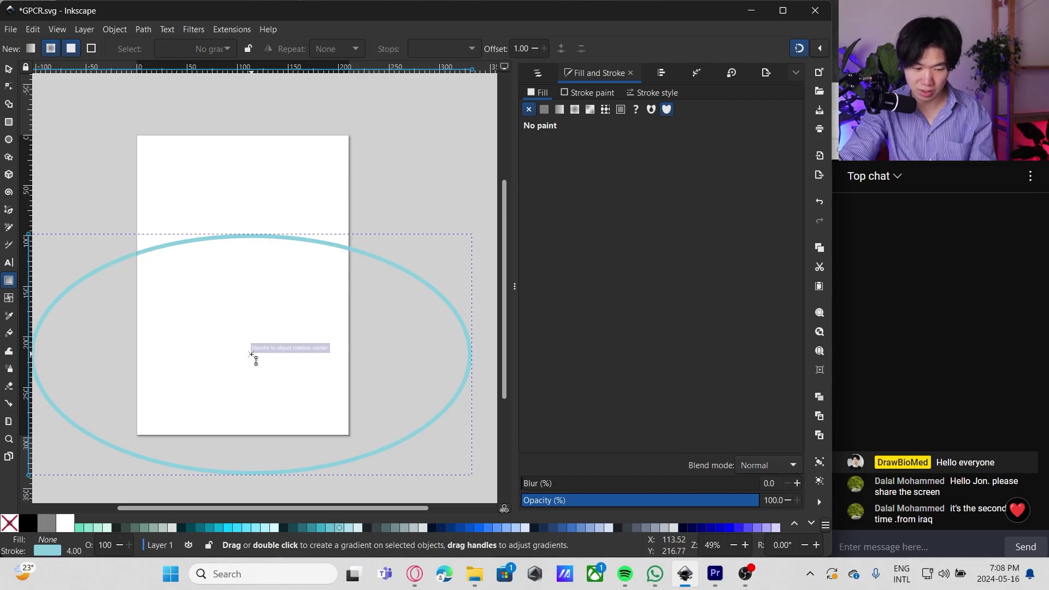
{"action": "left_click_drag", "start_coordinate": [252, 355], "coordinate": [255, 373]}
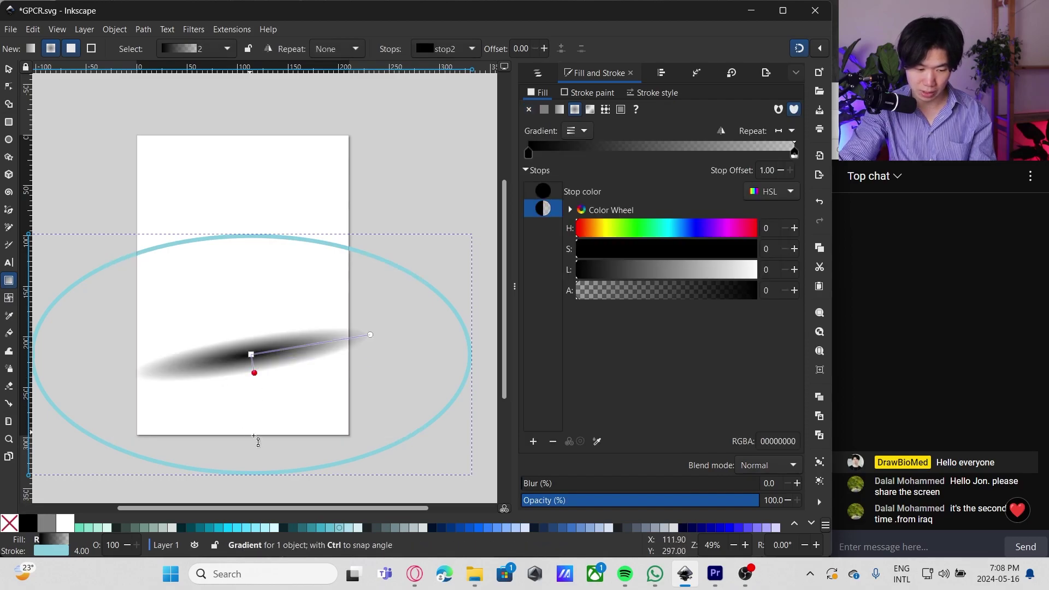
{"action": "left_click_drag", "start_coordinate": [254, 436], "coordinate": [255, 480]}
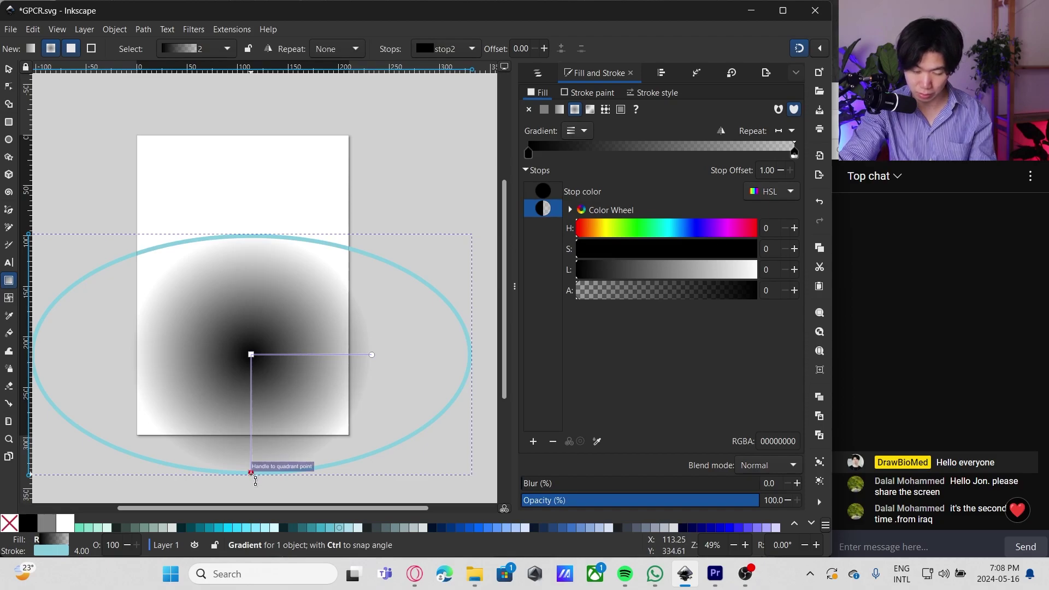
{"action": "left_click_drag", "start_coordinate": [255, 481], "coordinate": [256, 480]}
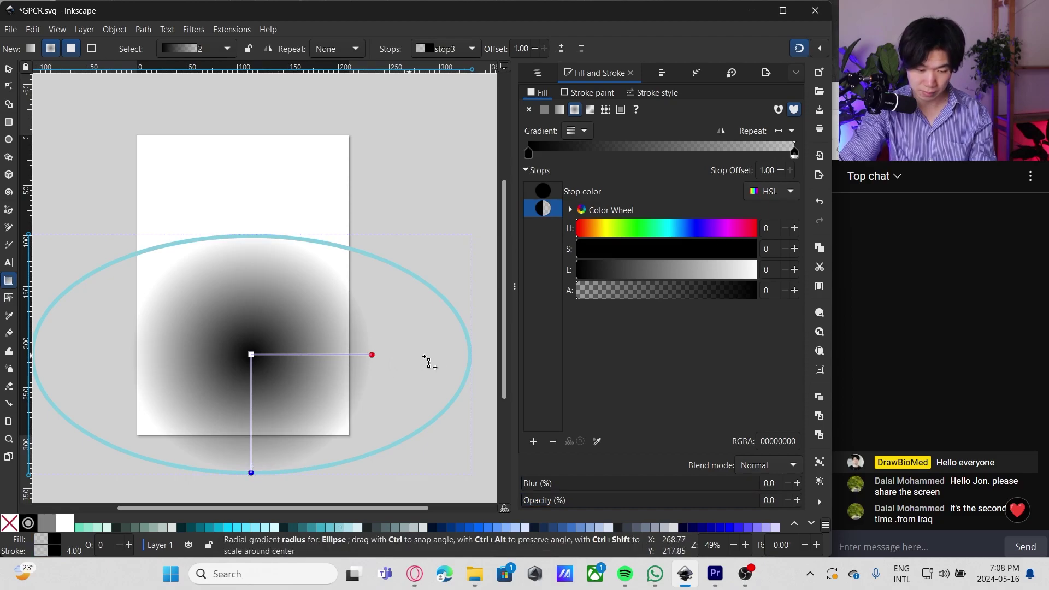
{"action": "left_click_drag", "start_coordinate": [427, 362], "coordinate": [470, 355]}
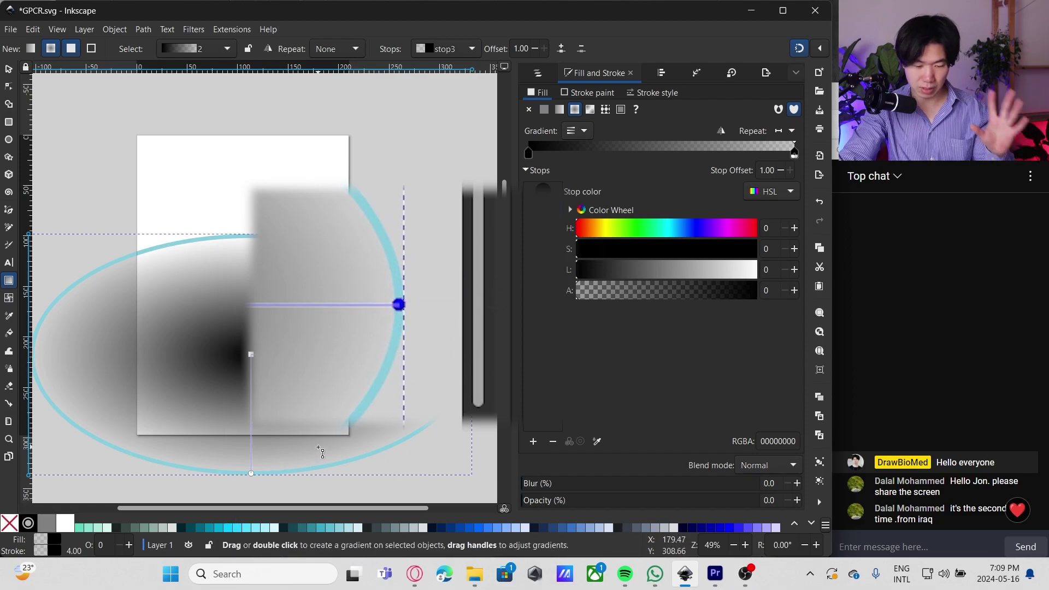
Step: Set the gradient's outer stop to pale blue d7eef4ff and its centre stop to white, and save the drawing
{"action": "left_click", "coordinate": [358, 529]}
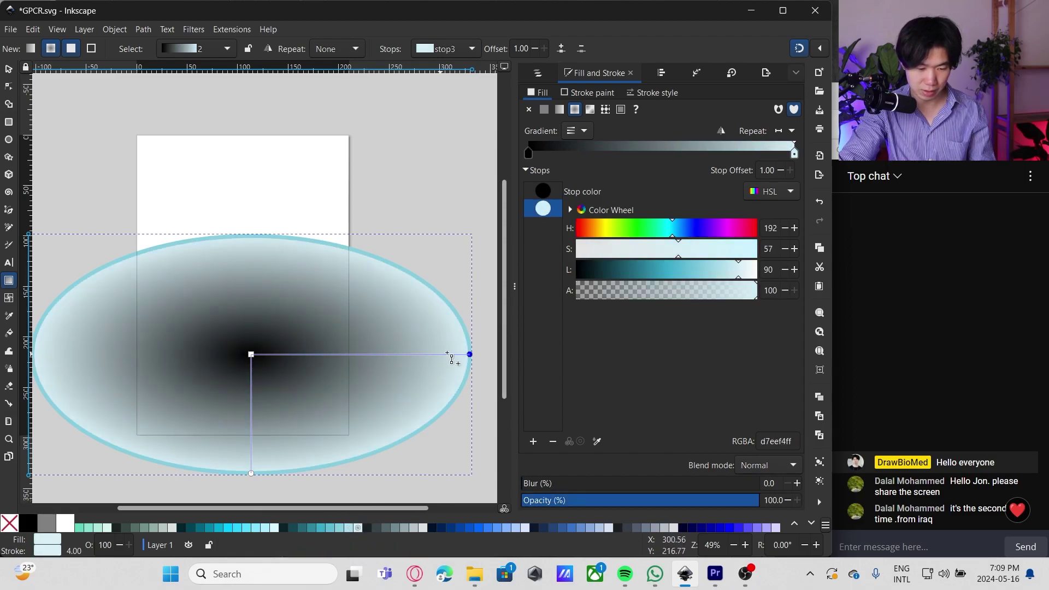
{"action": "left_click", "coordinate": [251, 355]}
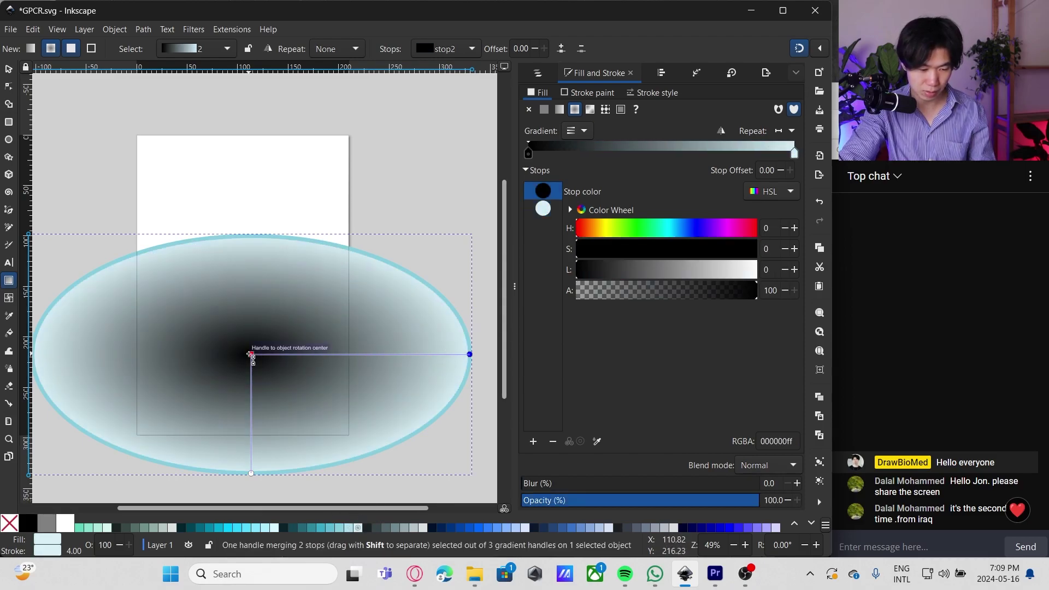
{"action": "left_click", "coordinate": [70, 523]}
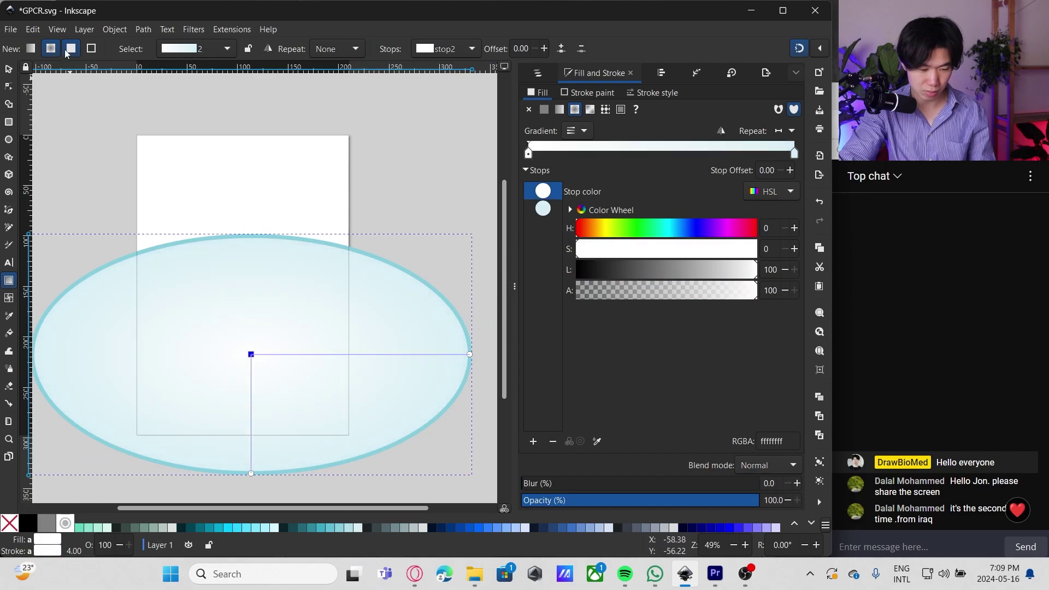
{"action": "key", "text": "s"}
{"action": "key", "text": "Escape"}
{"action": "key", "text": "ctrl+s"}
{"action": "scroll", "coordinate": [258, 294], "scroll_direction": "up", "scroll_amount": 2}
{"action": "scroll", "coordinate": [258, 295], "scroll_direction": "down", "scroll_amount": 1}
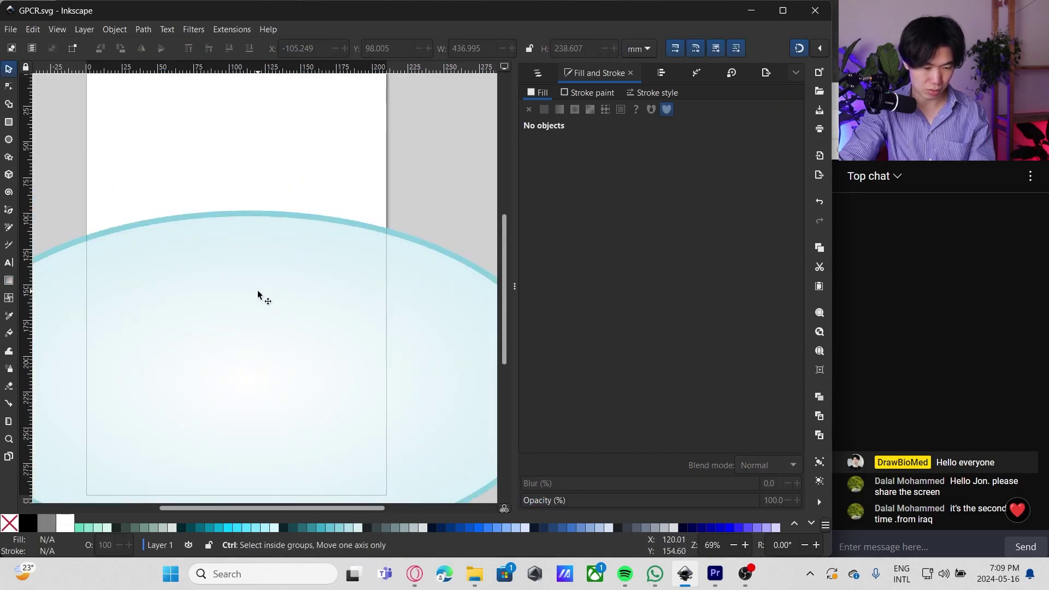
{"action": "scroll", "coordinate": [173, 214], "scroll_direction": "up", "scroll_amount": 1}
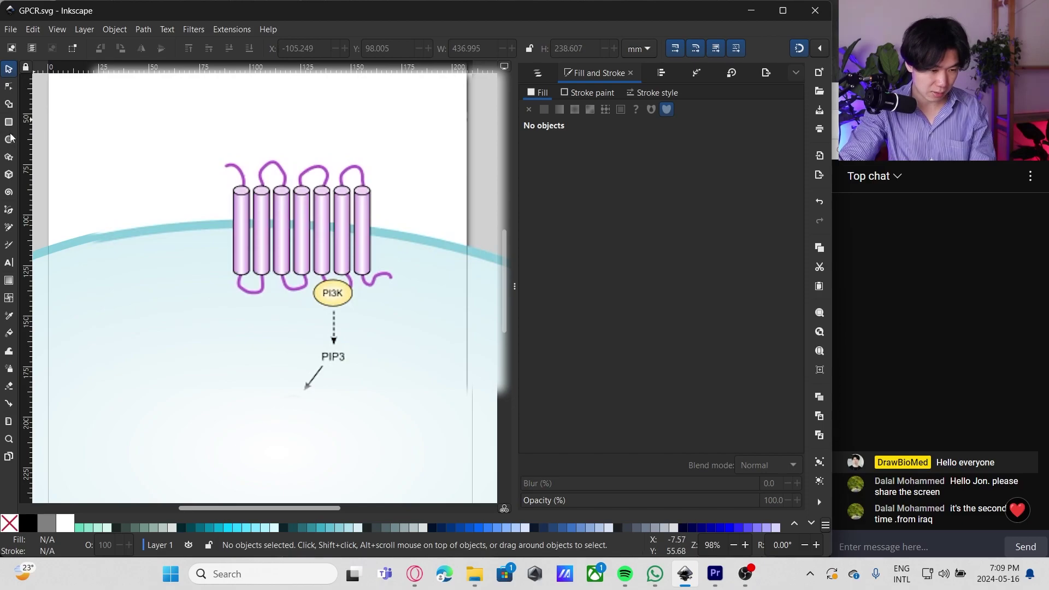
{"action": "left_click", "coordinate": [9, 142]}
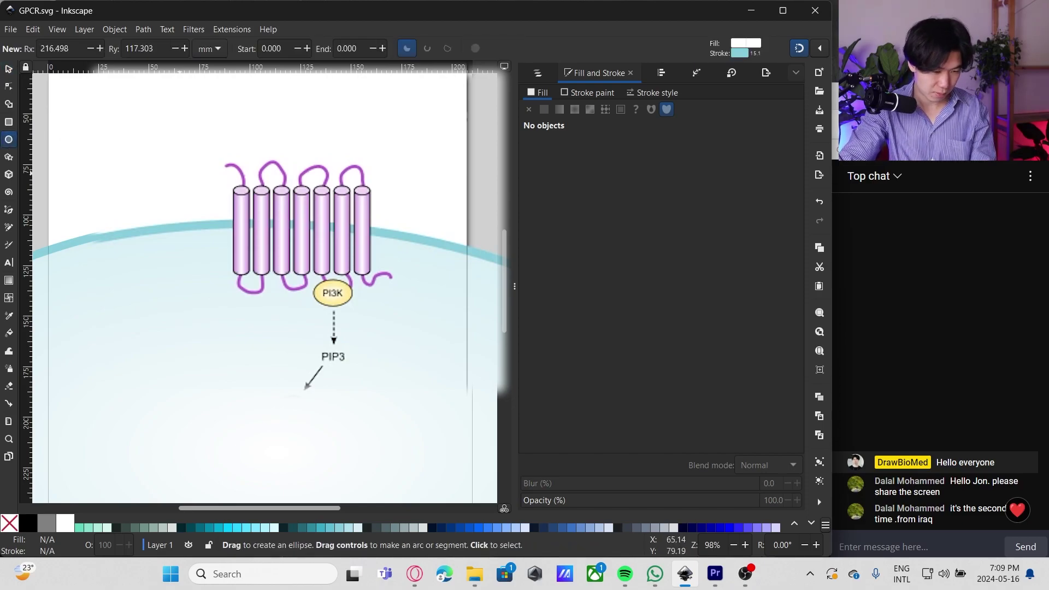
{"action": "left_click_drag", "start_coordinate": [184, 185], "coordinate": [211, 194]}
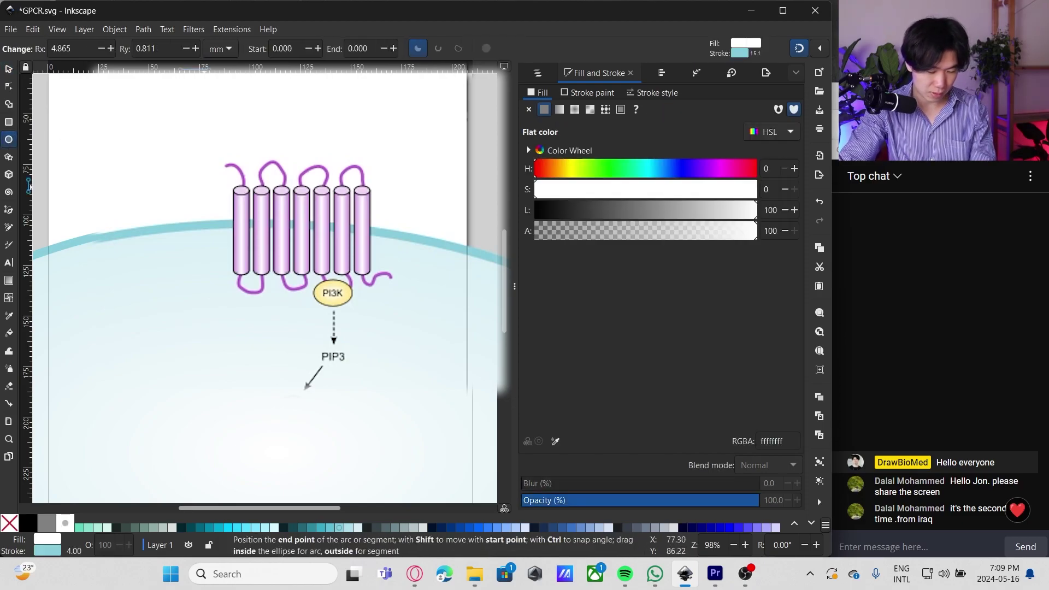
{"action": "key", "text": "ctrl+z"}
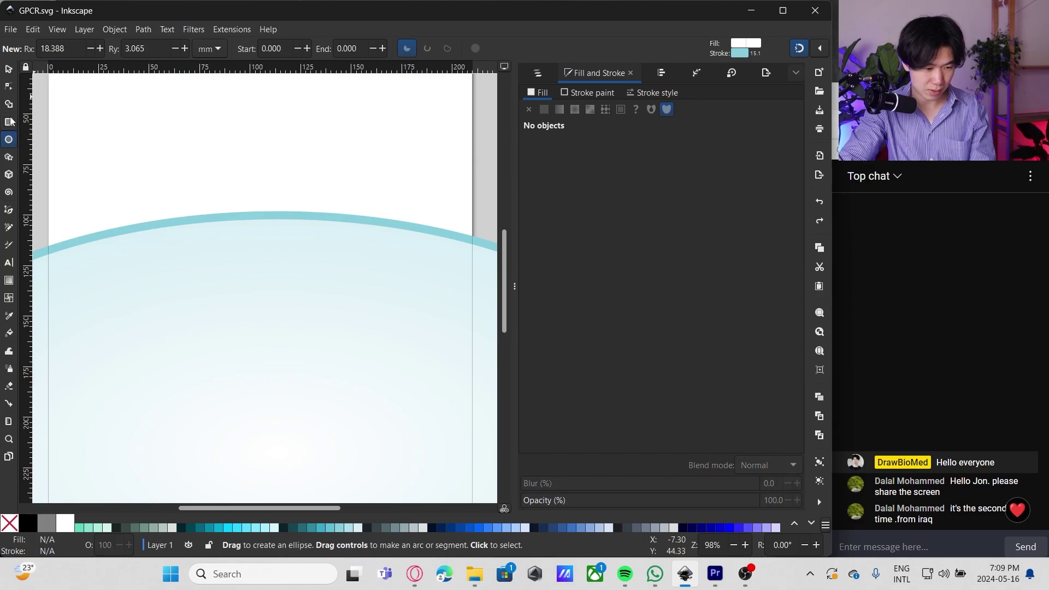
Step: Draw a narrow white rectangle about 7.3 by 36.8 mm across the membrane, with a 0.5 mm black stroke
{"action": "left_click", "coordinate": [9, 121]}
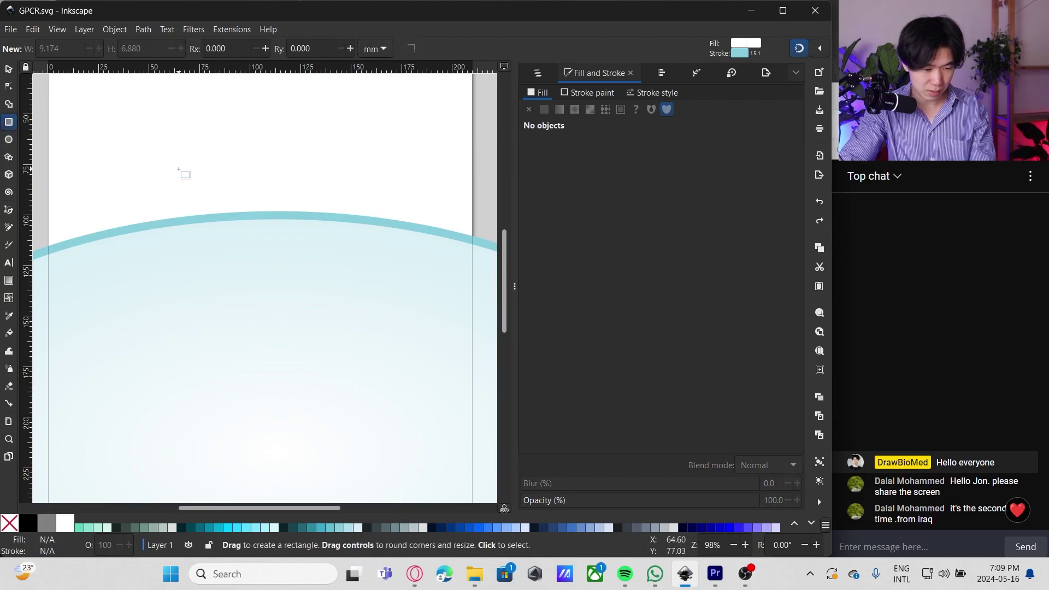
{"action": "mouse_move", "coordinate": [176, 166]}
{"action": "left_mouse_down"}
{"action": "mouse_move", "coordinate": [207, 194]}
{"action": "mouse_move", "coordinate": [196, 246]}
{"action": "left_mouse_up"}
{"action": "right_click", "coordinate": [74, 551]}
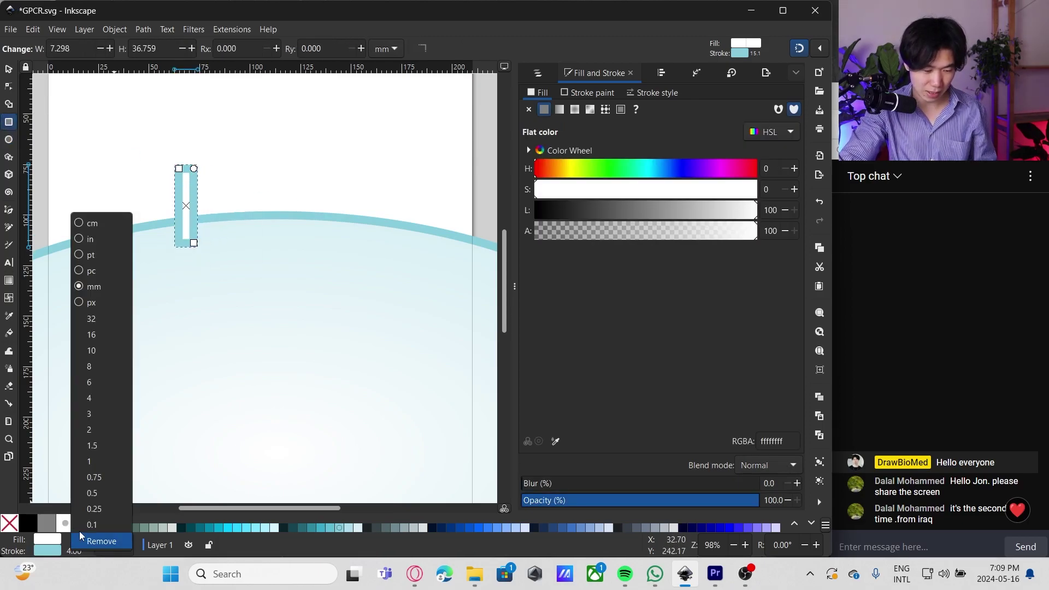
{"action": "left_click", "coordinate": [93, 493]}
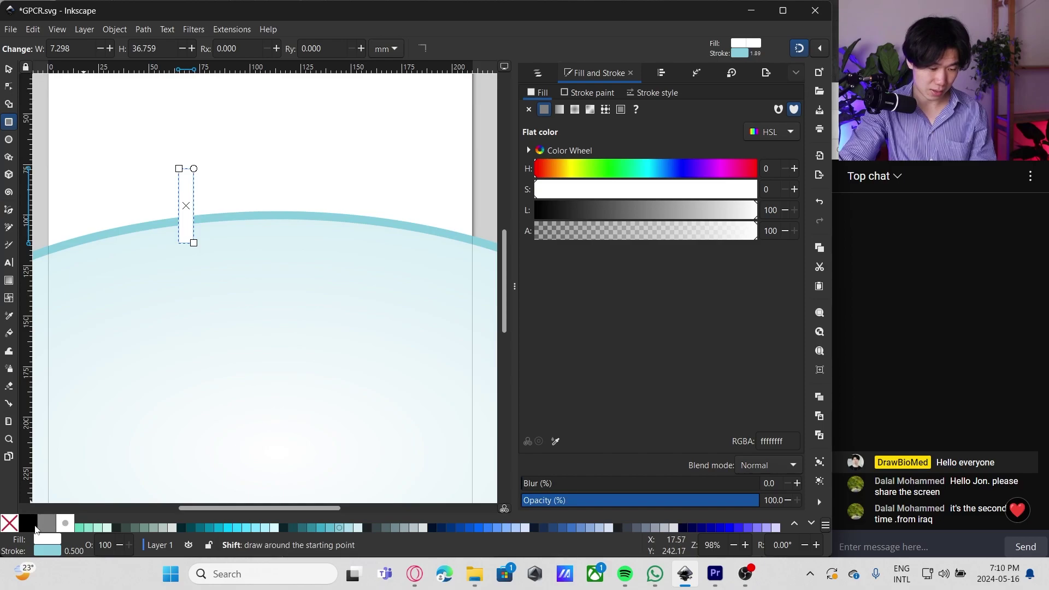
{"action": "left_click", "coordinate": [33, 526], "text": "shift"}
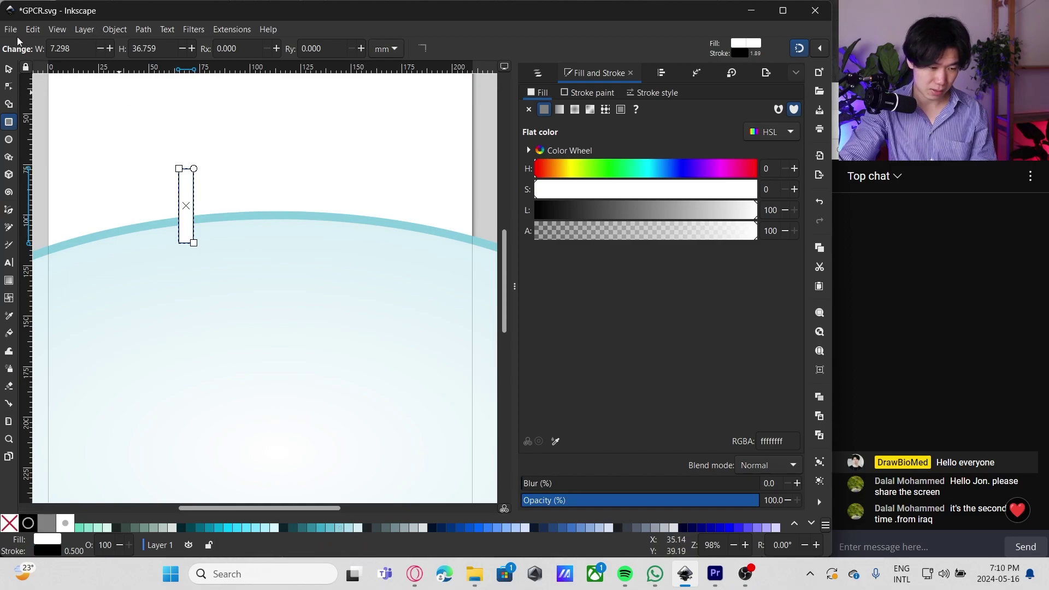
{"action": "left_click", "coordinate": [8, 71]}
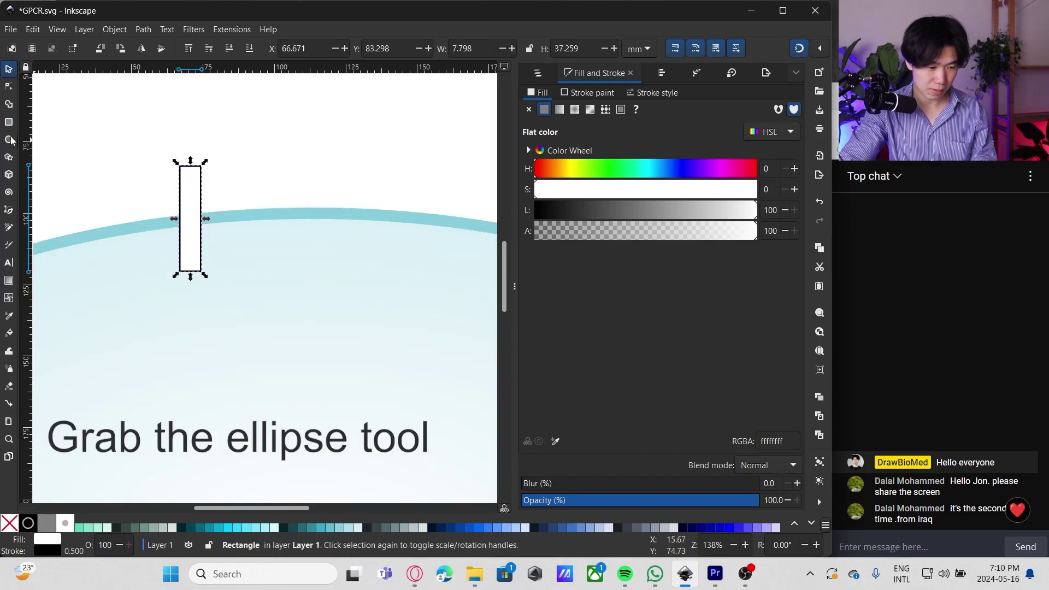
Step: Add a white ellipse about 7.8 by 4.6 mm centred on the rectangle's top edge, fitted to the rectangle's width
{"action": "left_click", "coordinate": [8, 140]}
{"action": "scroll", "coordinate": [182, 149], "scroll_direction": "up", "scroll_amount": 1}
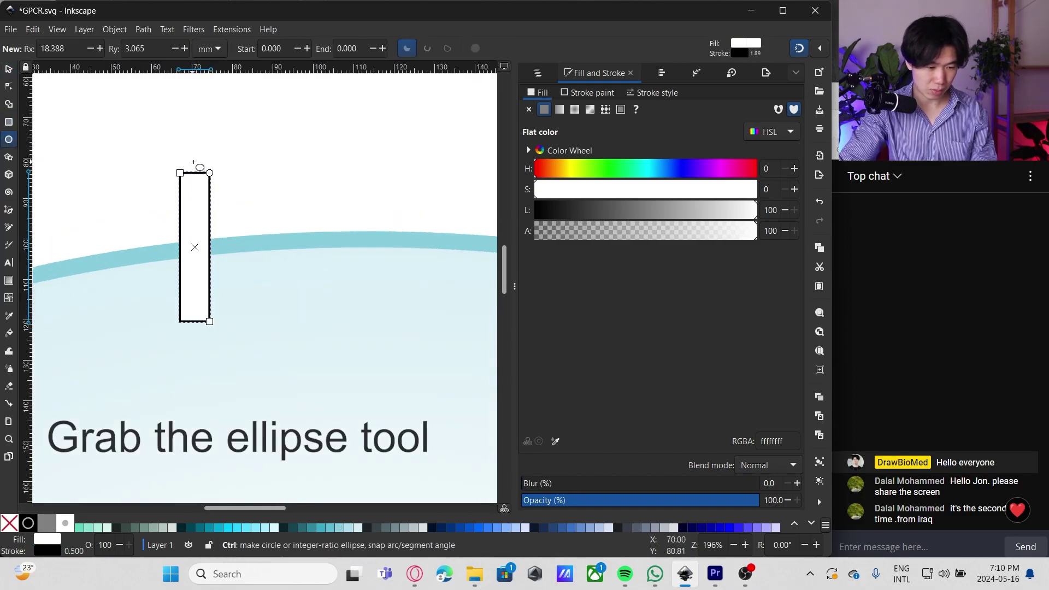
{"action": "left_click_drag", "start_coordinate": [211, 154], "coordinate": [182, 172]}
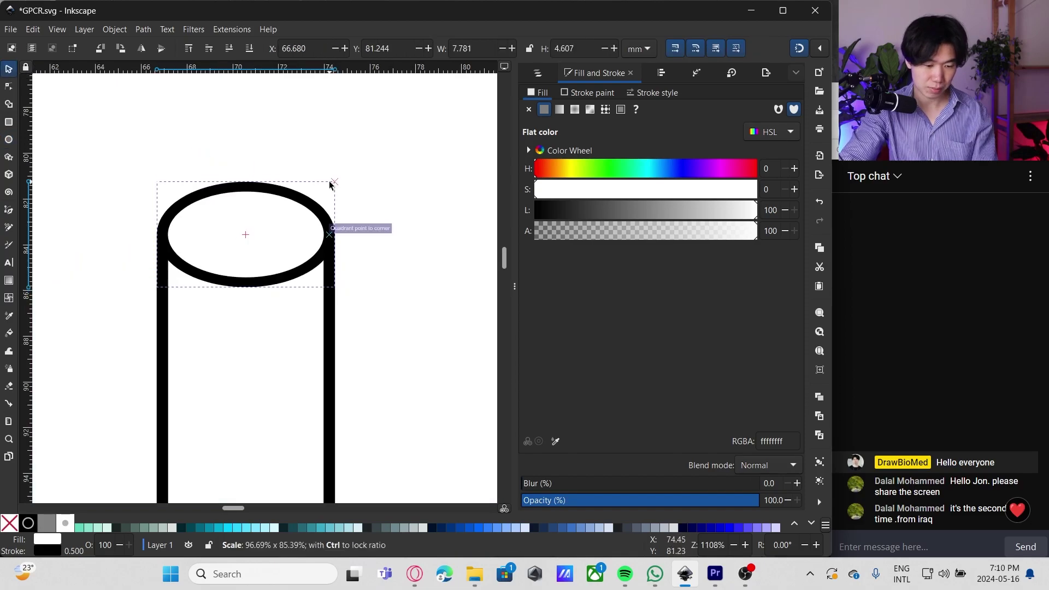
{"action": "left_click_drag", "start_coordinate": [330, 185], "coordinate": [330, 183]}
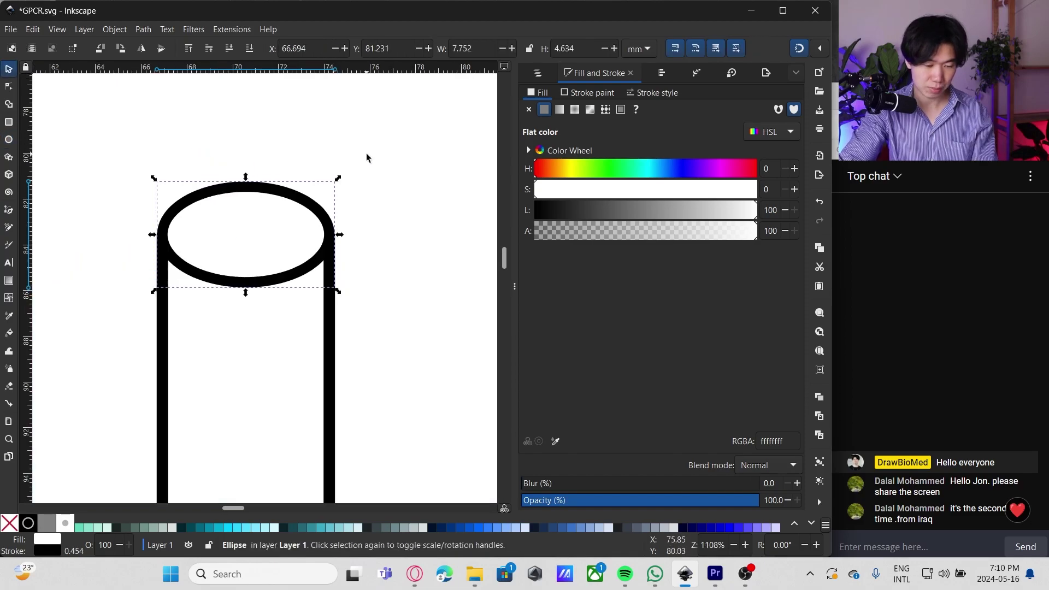
{"action": "left_click", "coordinate": [354, 159]}
{"action": "scroll", "coordinate": [360, 156], "scroll_direction": "down", "scroll_amount": 7}
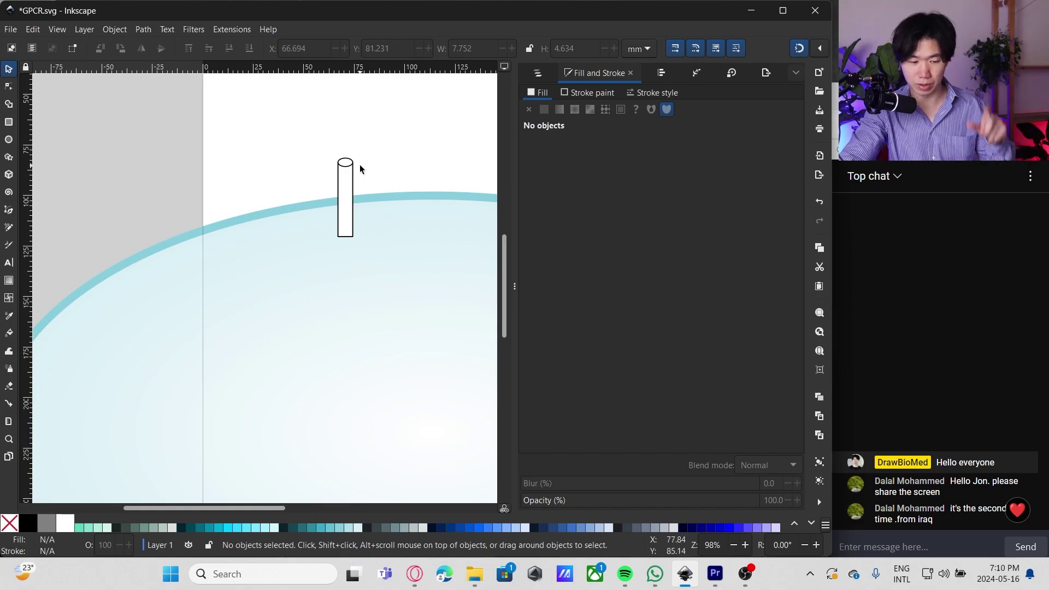
Step: Place a copy of the top ellipse centred on the rectangle's bottom edge
{"action": "scroll", "coordinate": [359, 148], "scroll_direction": "up", "scroll_amount": 3}
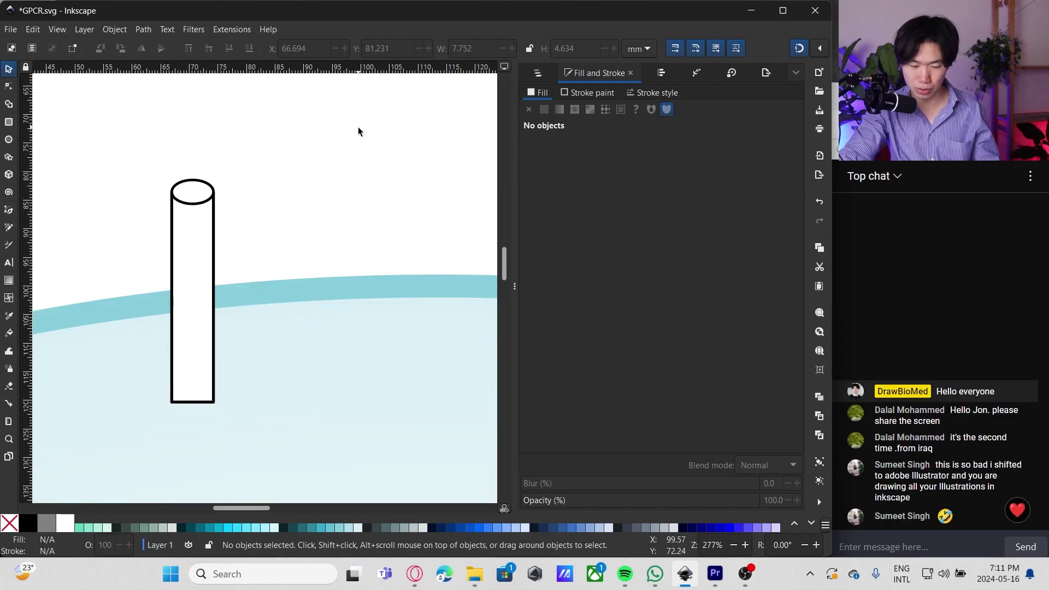
{"action": "left_click", "coordinate": [196, 206]}
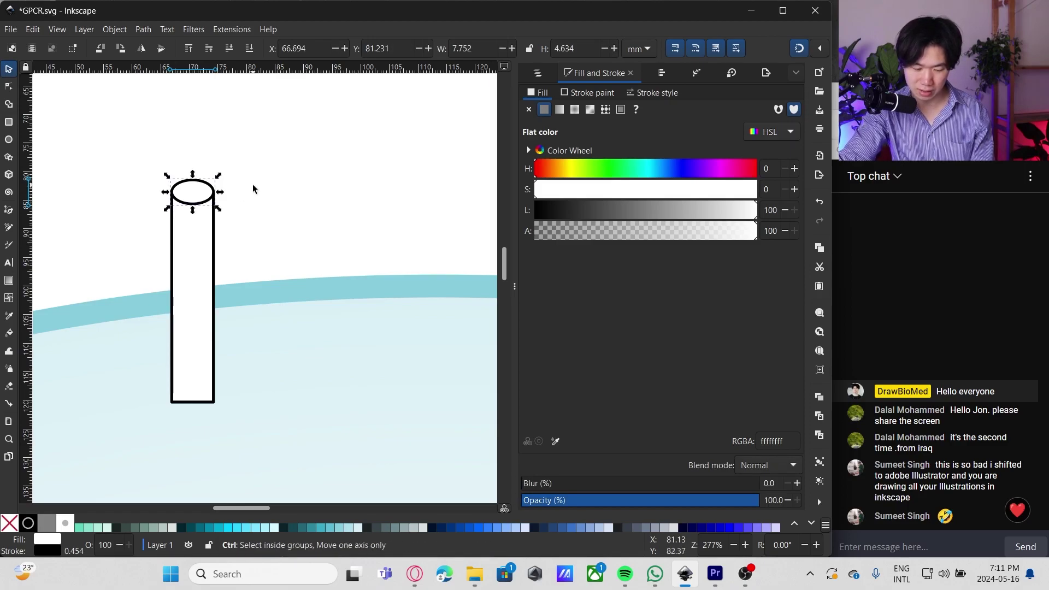
{"action": "key", "text": "ctrl+v"}
{"action": "left_click_drag", "start_coordinate": [261, 198], "coordinate": [209, 418]}
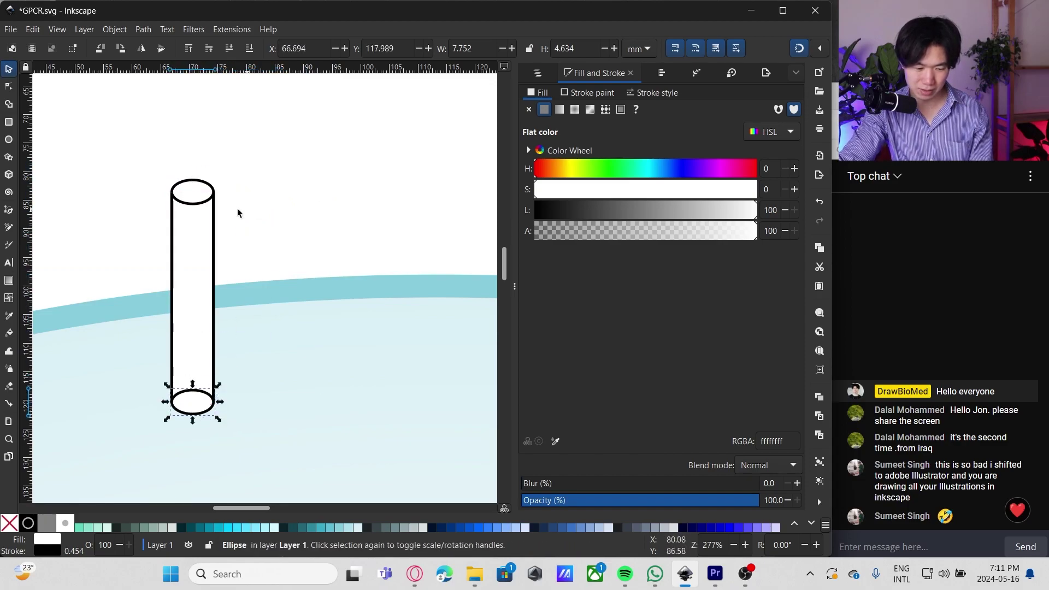
Step: Unite the tall rectangle and the bottom ellipse into one cylinder body with a path Union, and save the drawing
{"action": "left_click", "coordinate": [208, 300], "text": "shift"}
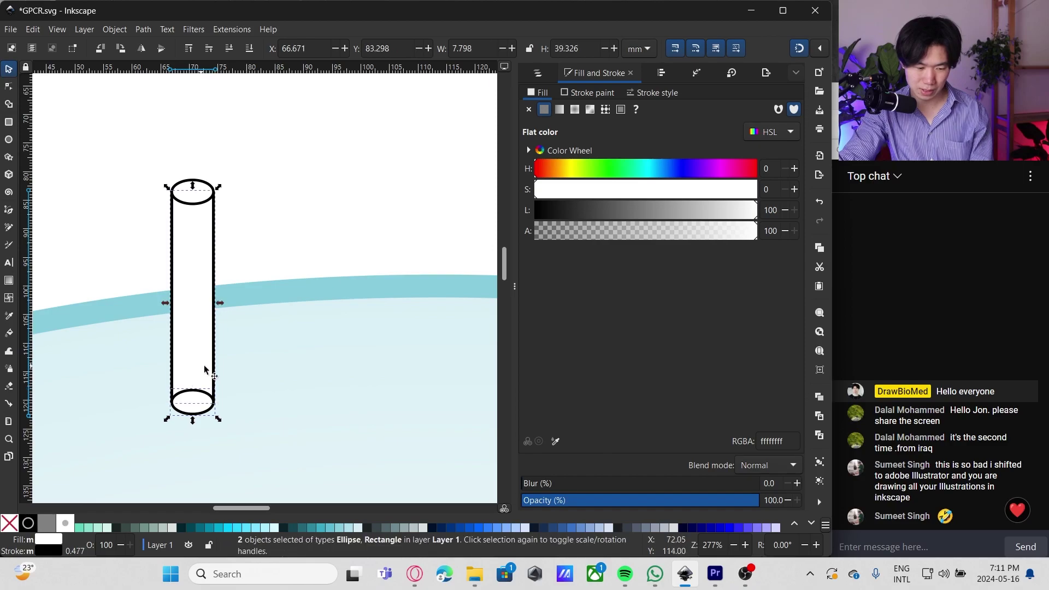
{"action": "left_click", "coordinate": [149, 320]}
{"action": "left_click", "coordinate": [214, 247]}
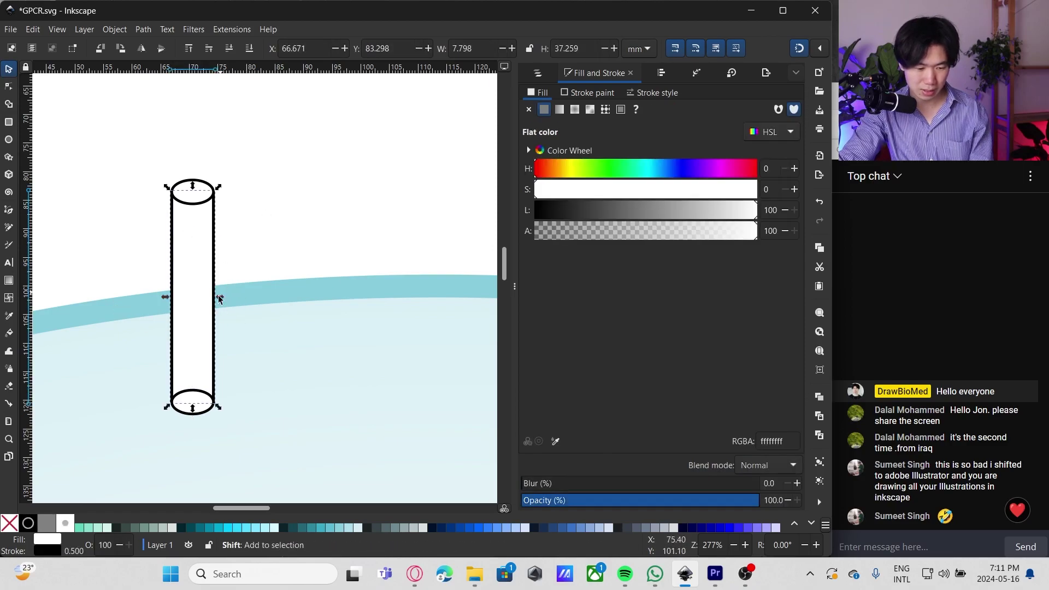
{"action": "left_click", "coordinate": [200, 419], "text": "shift"}
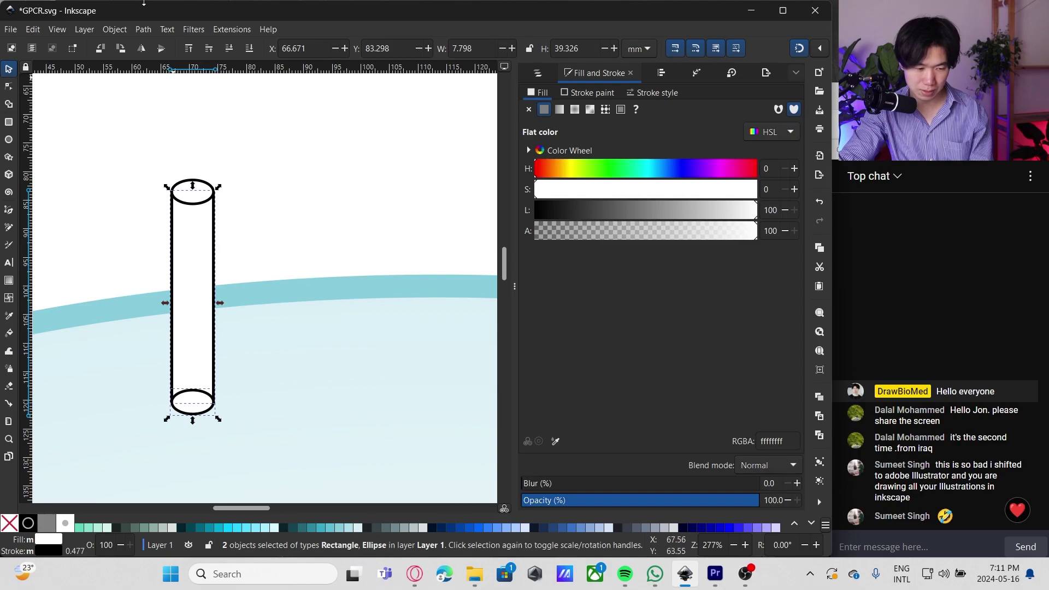
{"action": "left_click", "coordinate": [143, 30]}
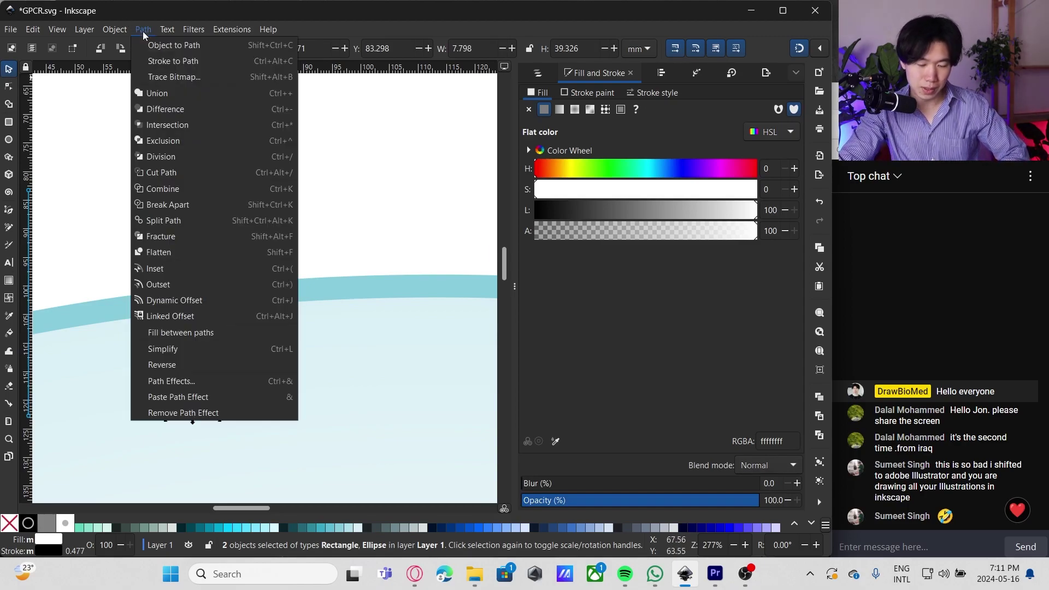
{"action": "left_click", "coordinate": [175, 93]}
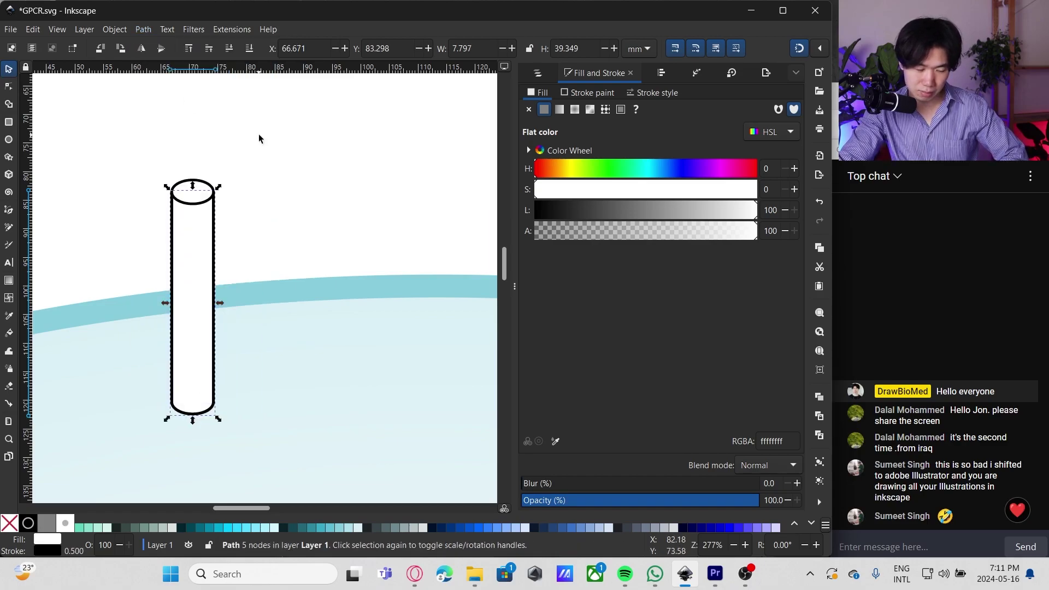
{"action": "key", "text": "Escape"}
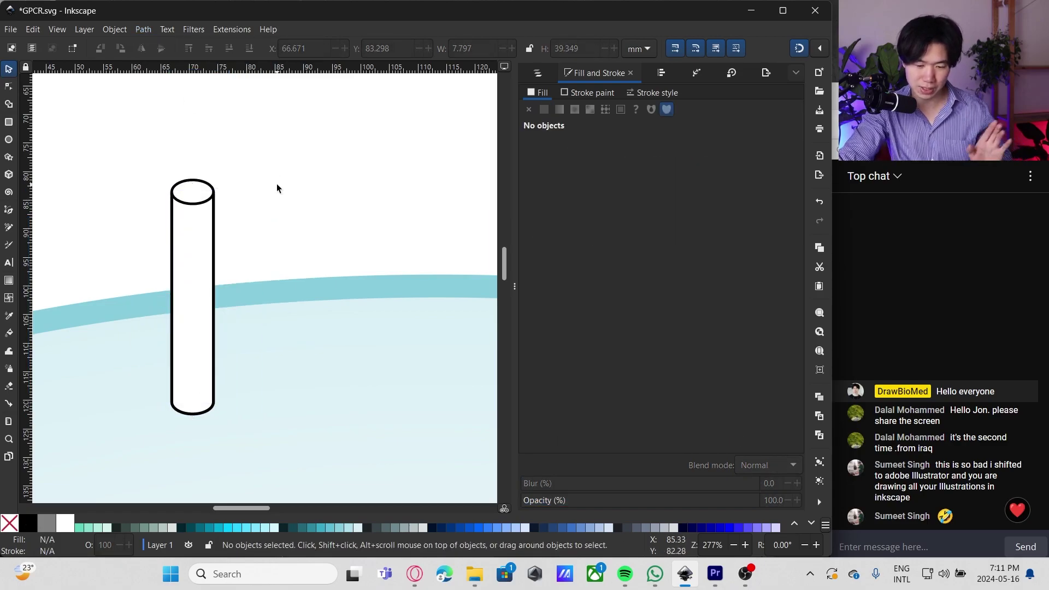
{"action": "key", "text": "ctrl+s"}
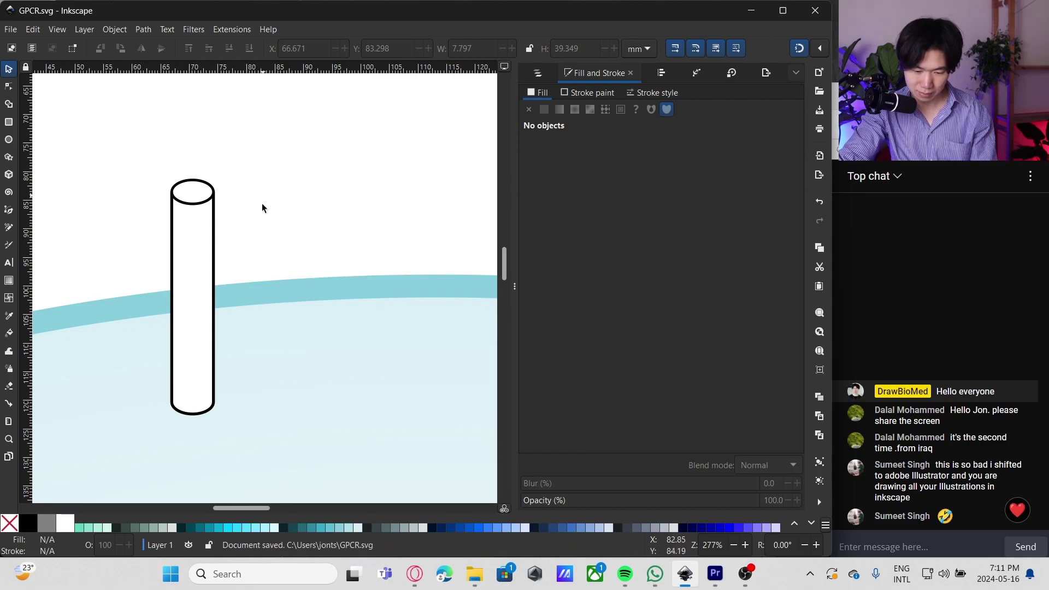
Step: Move the cylinder body and its top ellipse together about 2 mm straight down, and save the drawing
{"action": "left_click", "coordinate": [200, 244]}
{"action": "left_click_drag", "start_coordinate": [129, 145], "coordinate": [290, 243]}
{"action": "left_click", "coordinate": [207, 243], "text": "shift"}
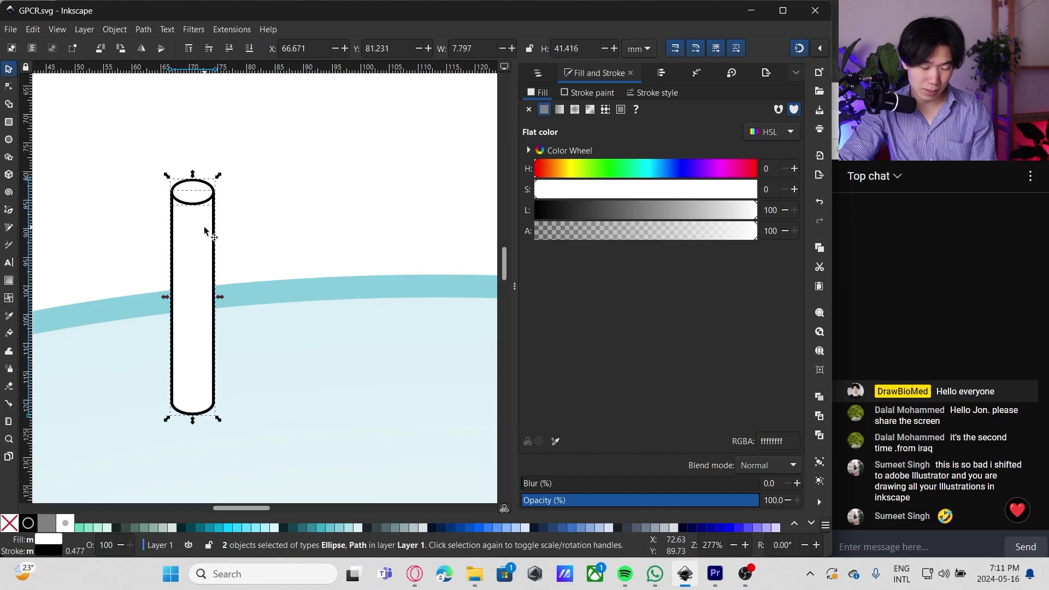
{"action": "left_click_drag", "start_coordinate": [206, 237], "coordinate": [204, 240]}
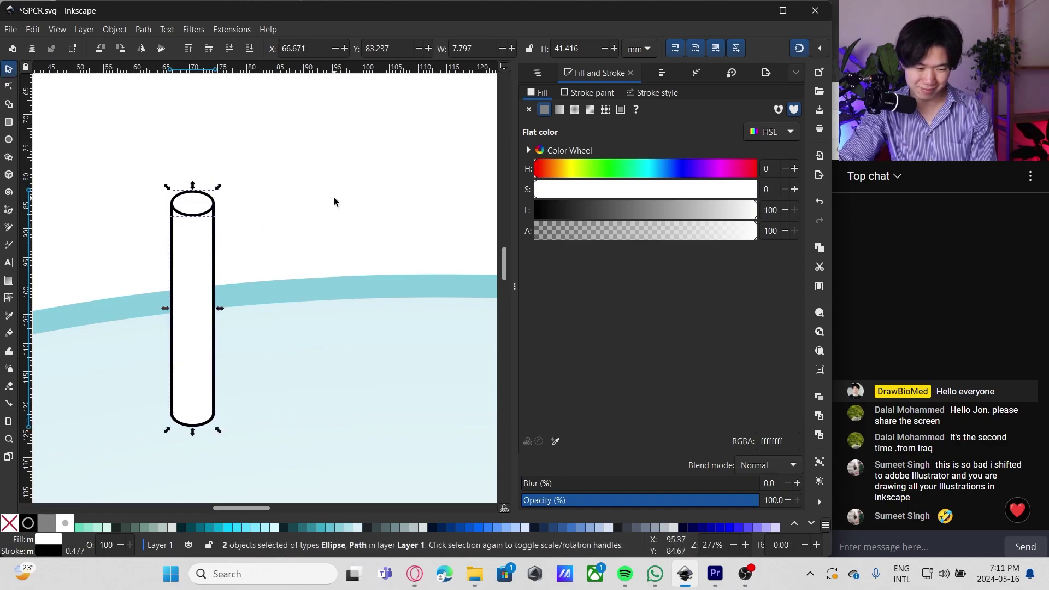
{"action": "left_click", "coordinate": [334, 199]}
{"action": "key", "text": "ctrl+s"}
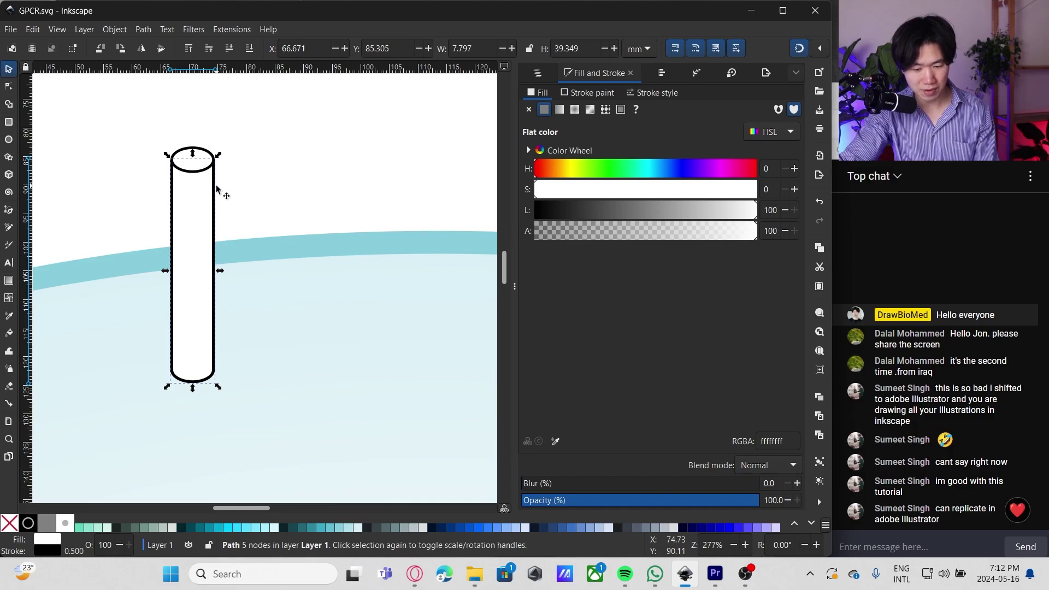
Step: Apply a horizontal linear gradient fill across the full width of the cylinder body
{"action": "key", "text": "g"}
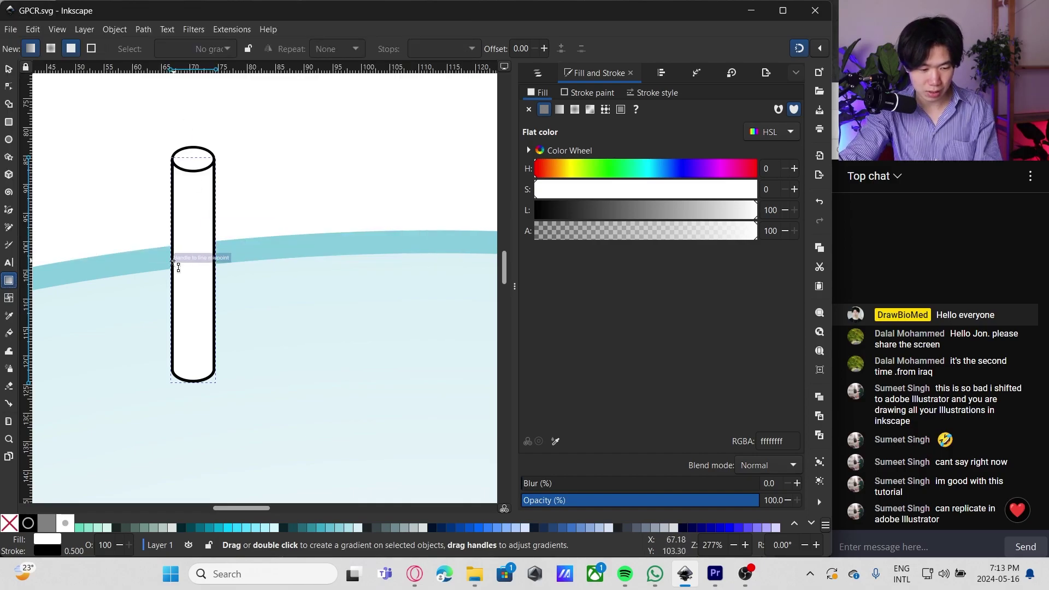
{"action": "left_click_drag", "start_coordinate": [174, 264], "coordinate": [214, 265]}
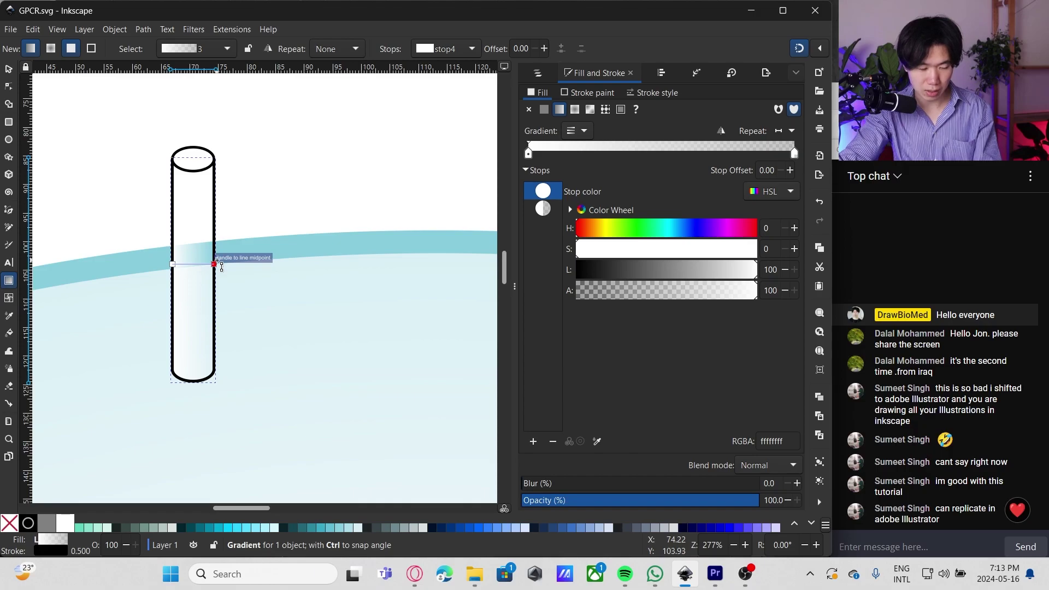
{"action": "left_click", "coordinate": [215, 264]}
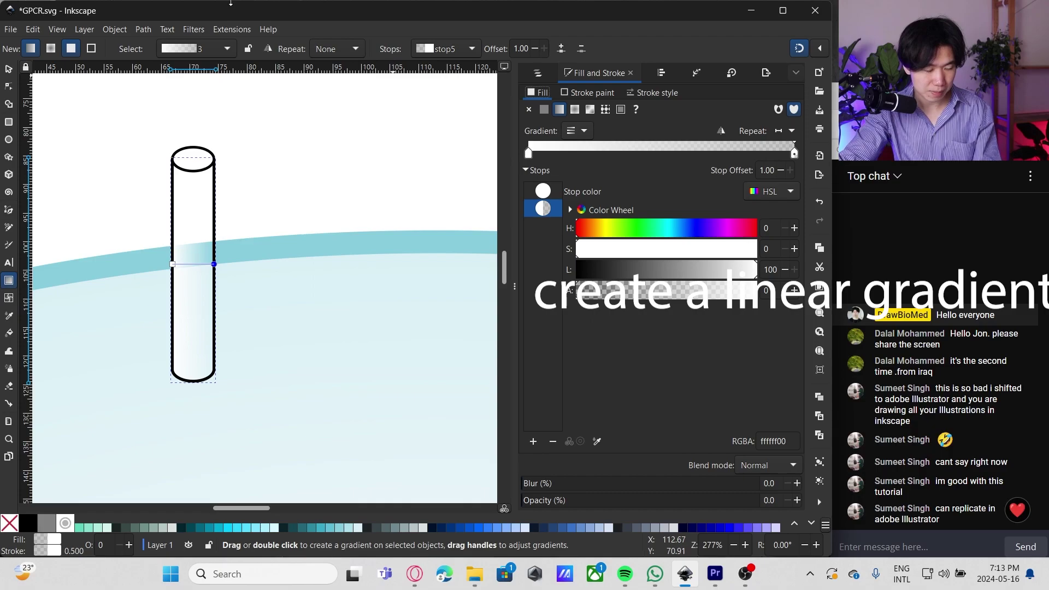
{"action": "left_click", "coordinate": [113, 30]}
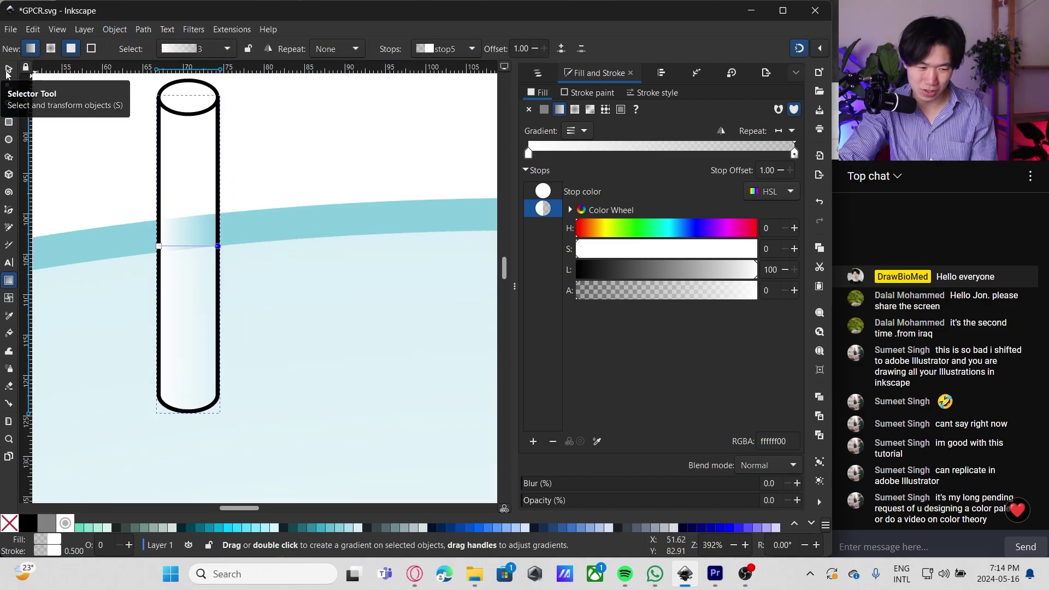
Step: Add a middle stop to the cylinder body's gradient at offset 0.50
{"action": "double_click", "coordinate": [659, 149]}
{"action": "mouse_move", "coordinate": [660, 160]}
{"action": "left_mouse_down"}
{"action": "mouse_move", "coordinate": [641, 158]}
{"action": "mouse_move", "coordinate": [663, 159]}
{"action": "left_mouse_up"}
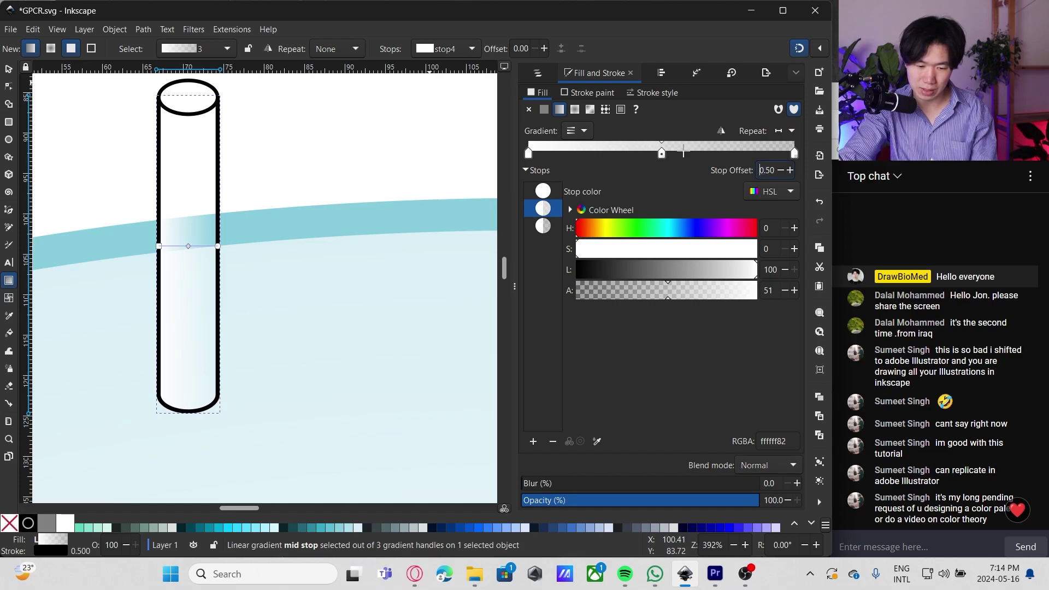
{"action": "key", "text": "BackSpace"}
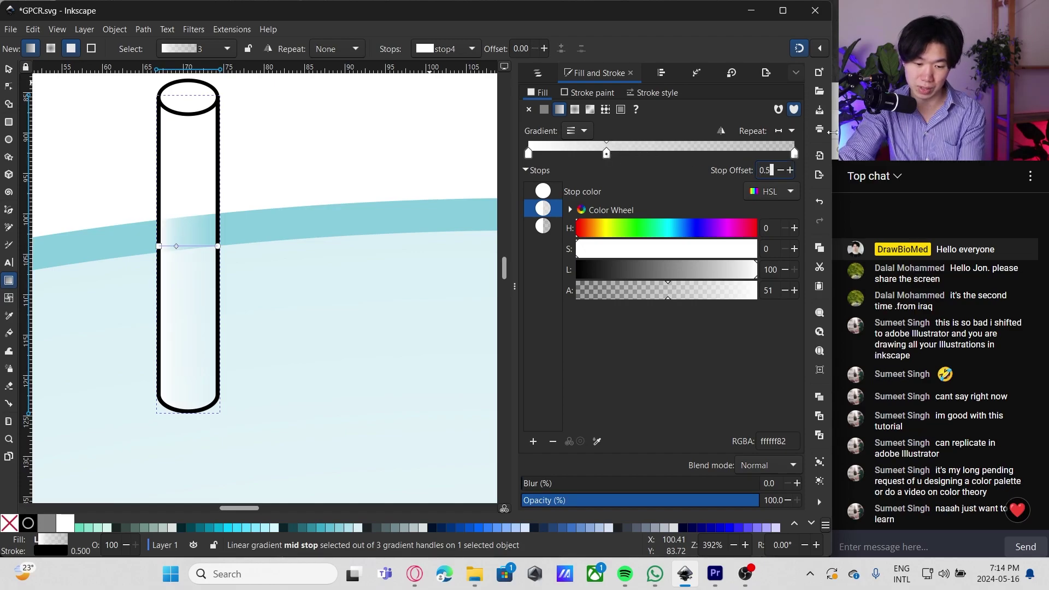
{"action": "type", "text": "5"}
{"action": "key", "text": "Return"}
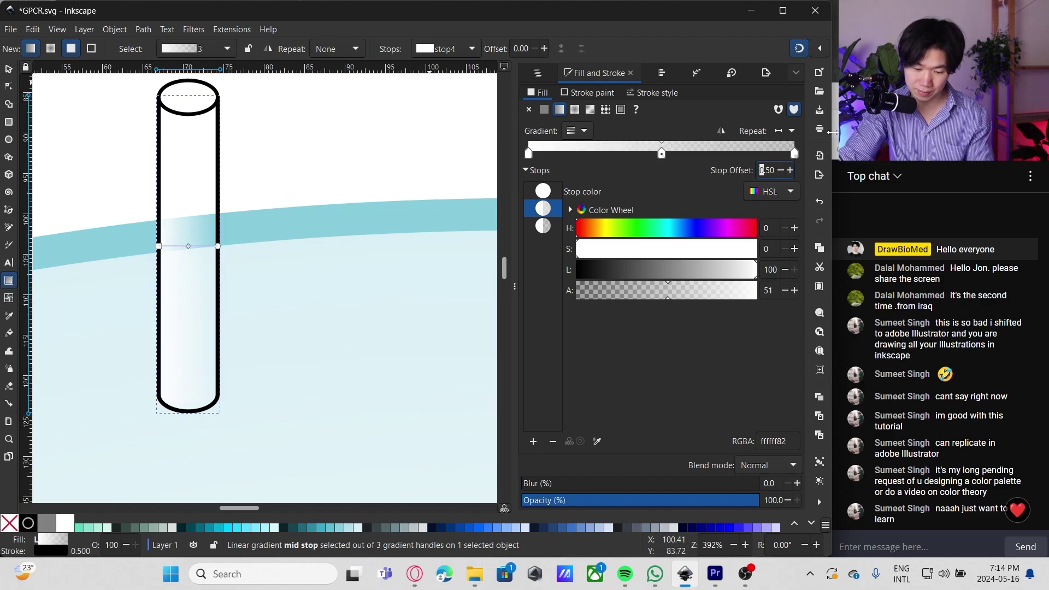
Step: Colour both outer stops of the cylinder's gradient purple bc5fd3ff and make the middle stop opaque white
{"action": "left_click", "coordinate": [794, 153]}
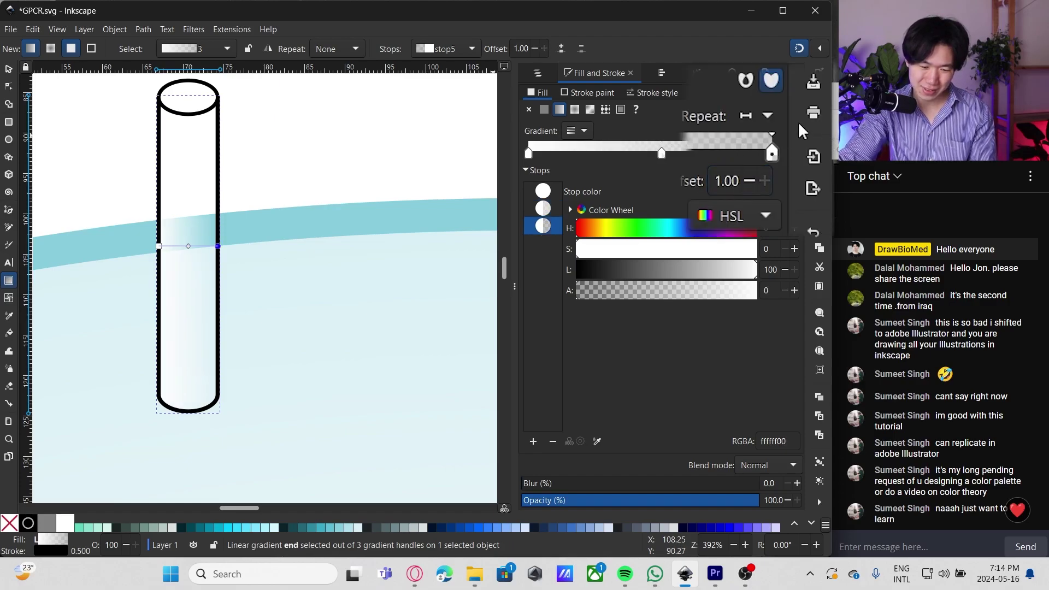
{"action": "left_click", "coordinate": [812, 524]}
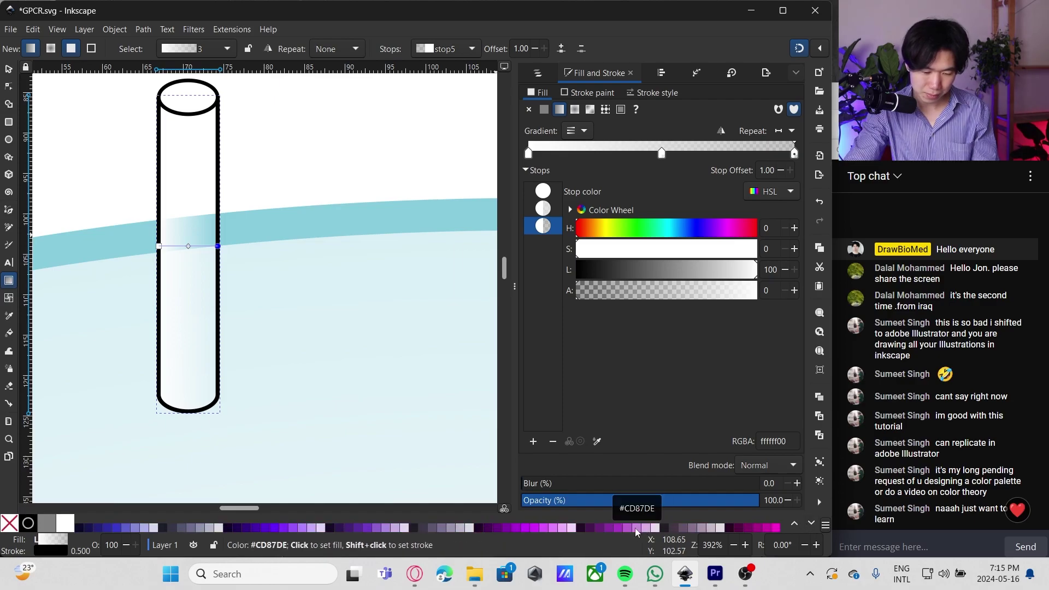
{"action": "left_click", "coordinate": [629, 527]}
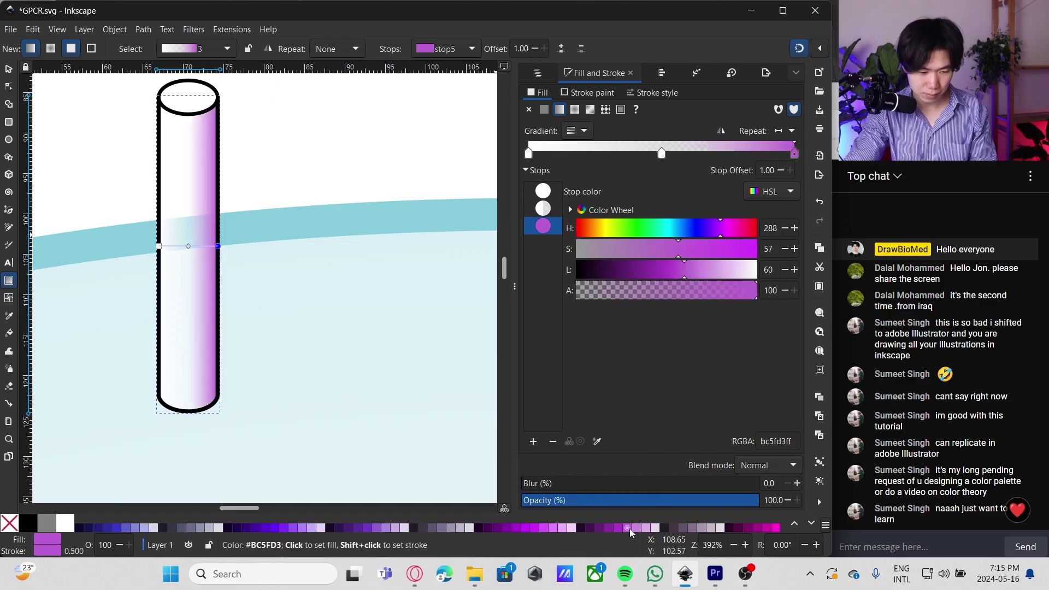
{"action": "left_click", "coordinate": [159, 246]}
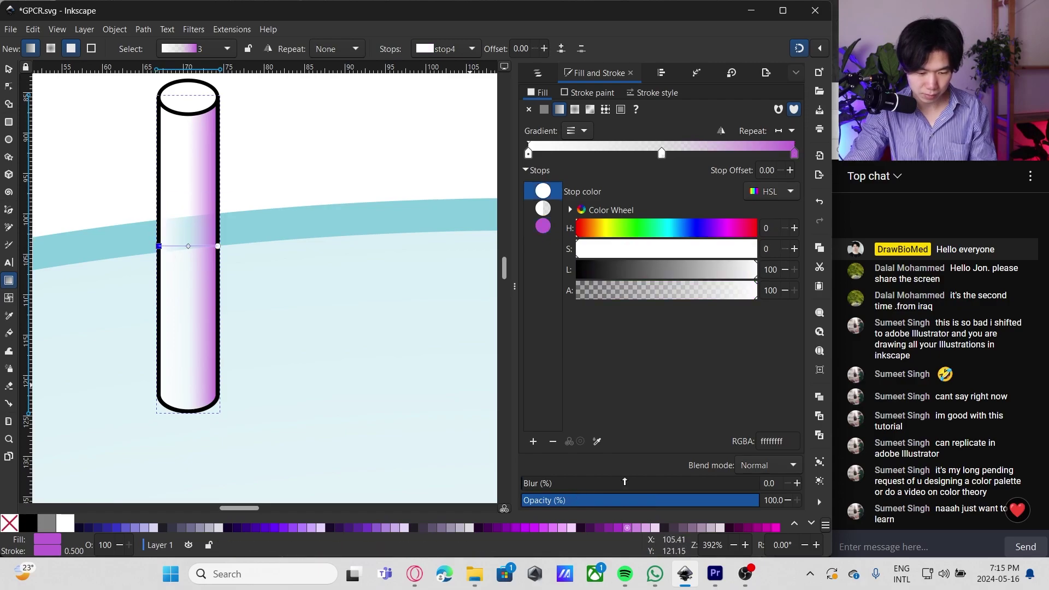
{"action": "left_click", "coordinate": [628, 528]}
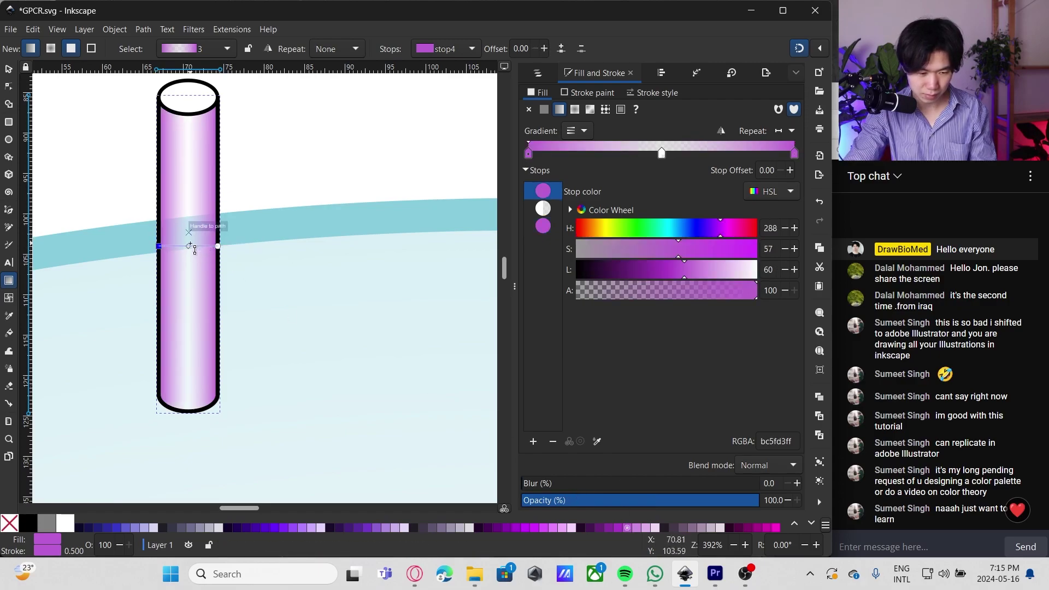
{"action": "left_click", "coordinate": [188, 247]}
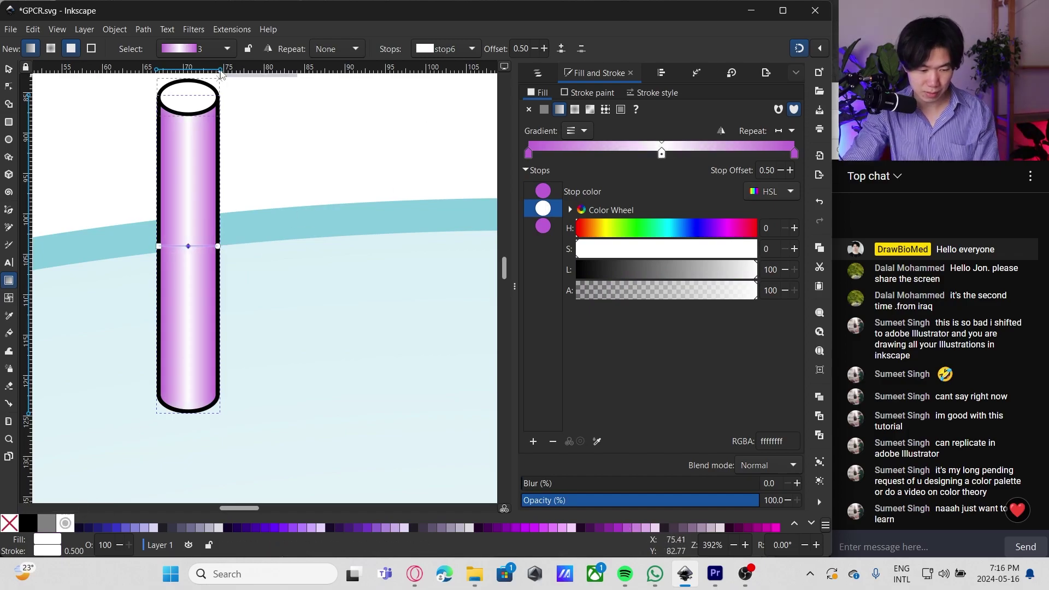
Step: Fill the cylinder's top ellipse with the pale purple EED7F4
{"action": "key", "text": "s"}
{"action": "left_click", "coordinate": [203, 100]}
{"action": "left_click", "coordinate": [645, 528]}
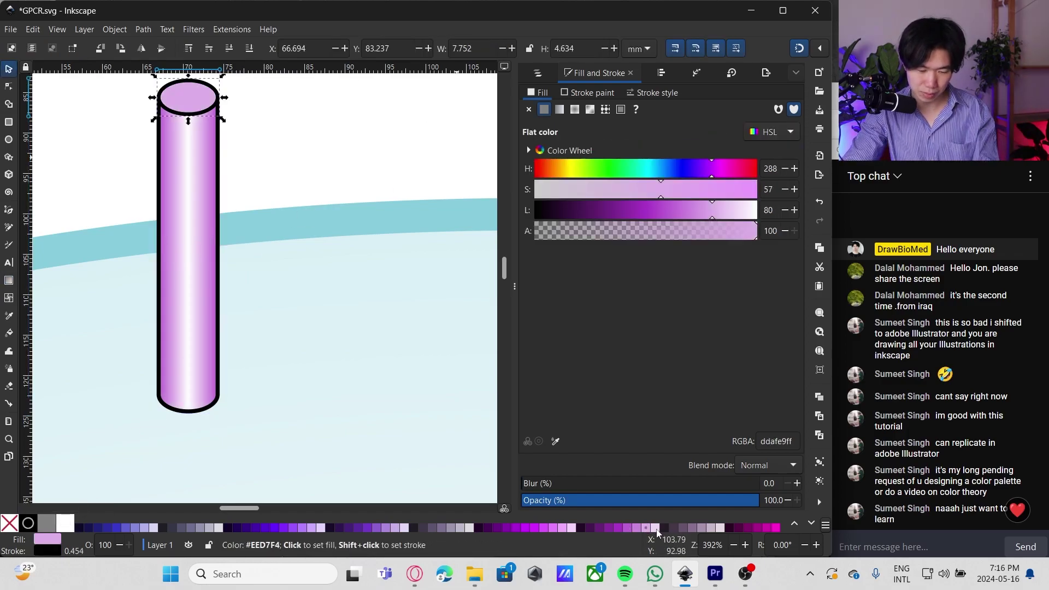
{"action": "left_click", "coordinate": [656, 529]}
{"action": "left_click", "coordinate": [339, 144]}
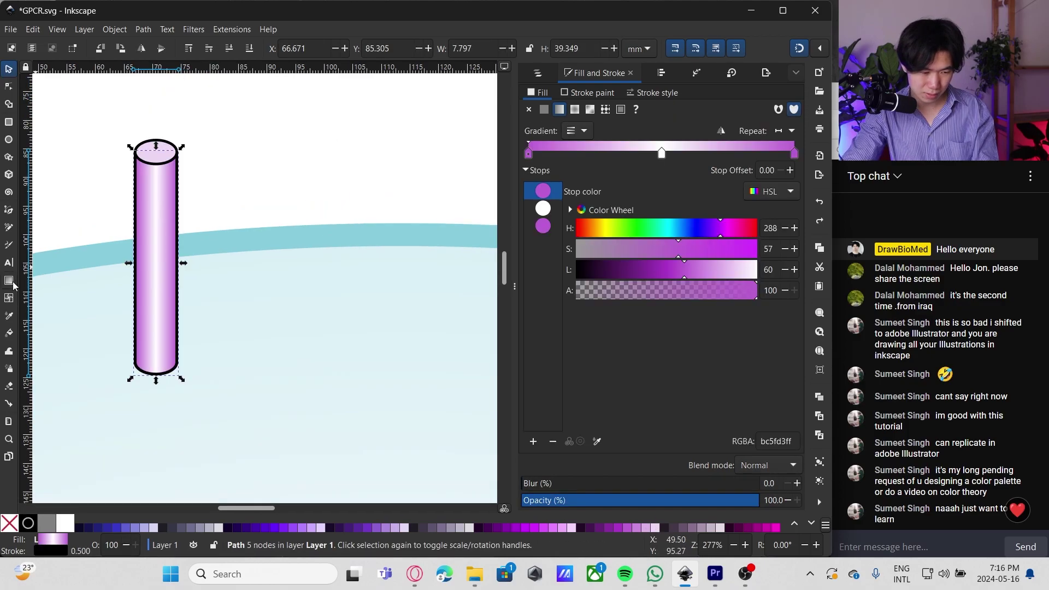
Step: Group the gradient-filled cylinder body with its top ellipse
{"action": "left_click", "coordinate": [10, 283]}
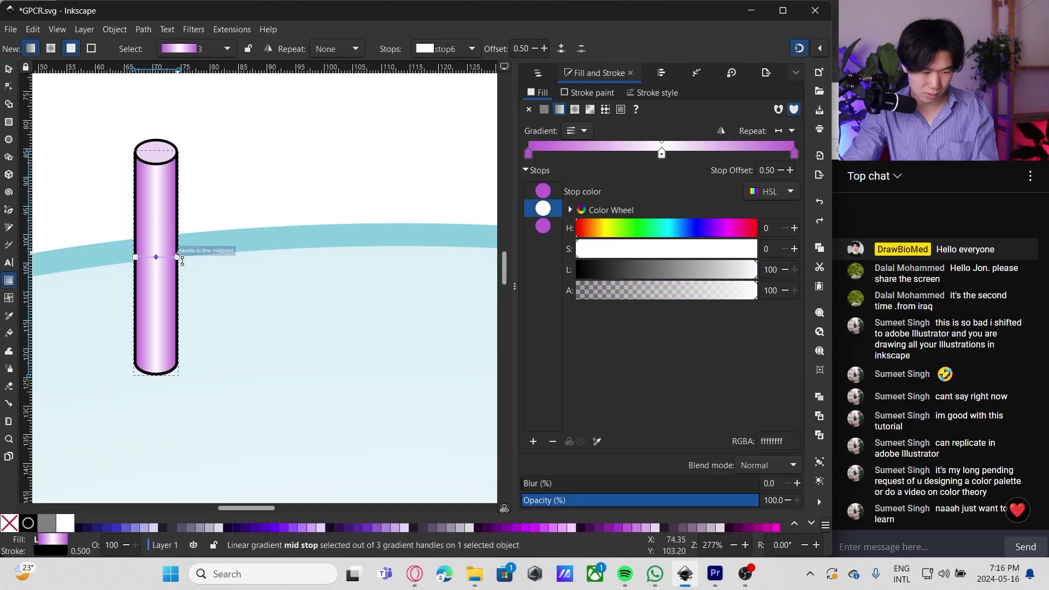
{"action": "left_click_drag", "start_coordinate": [316, 133], "coordinate": [390, 329]}
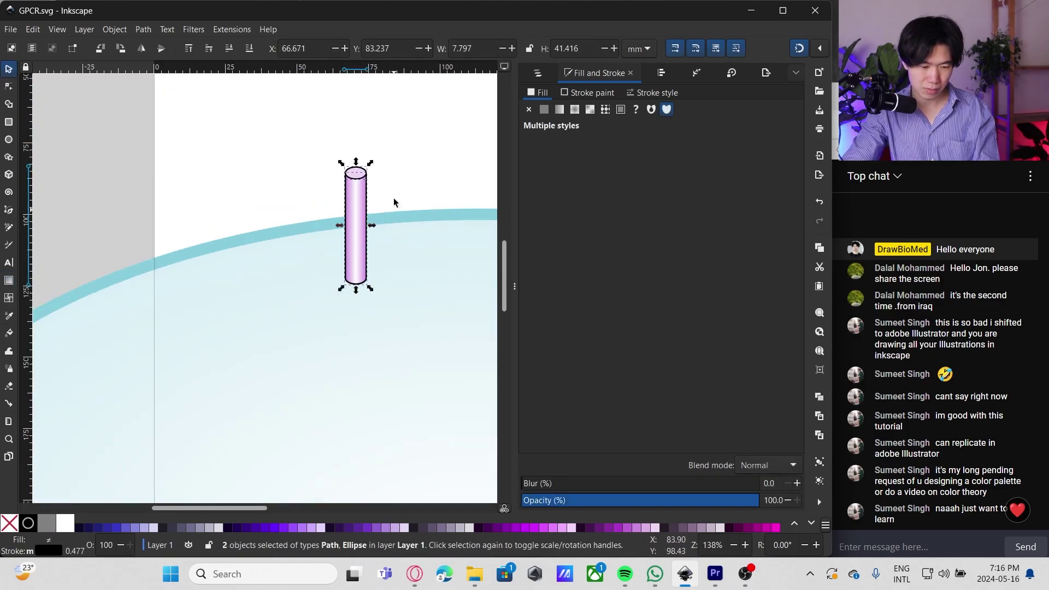
{"action": "key", "text": "ctrl+g"}
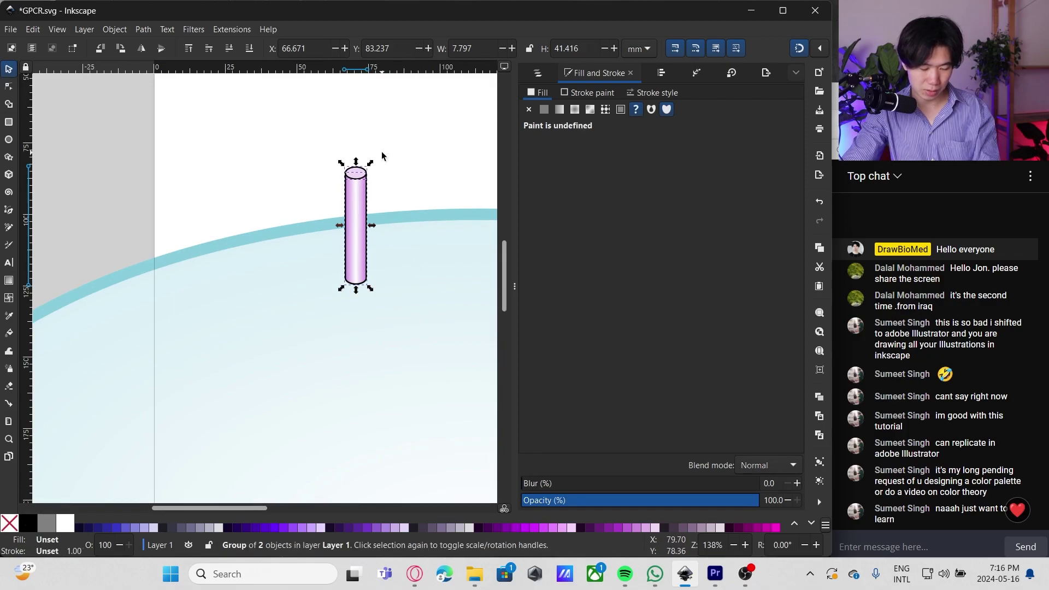
{"action": "key", "text": "ctrl"}
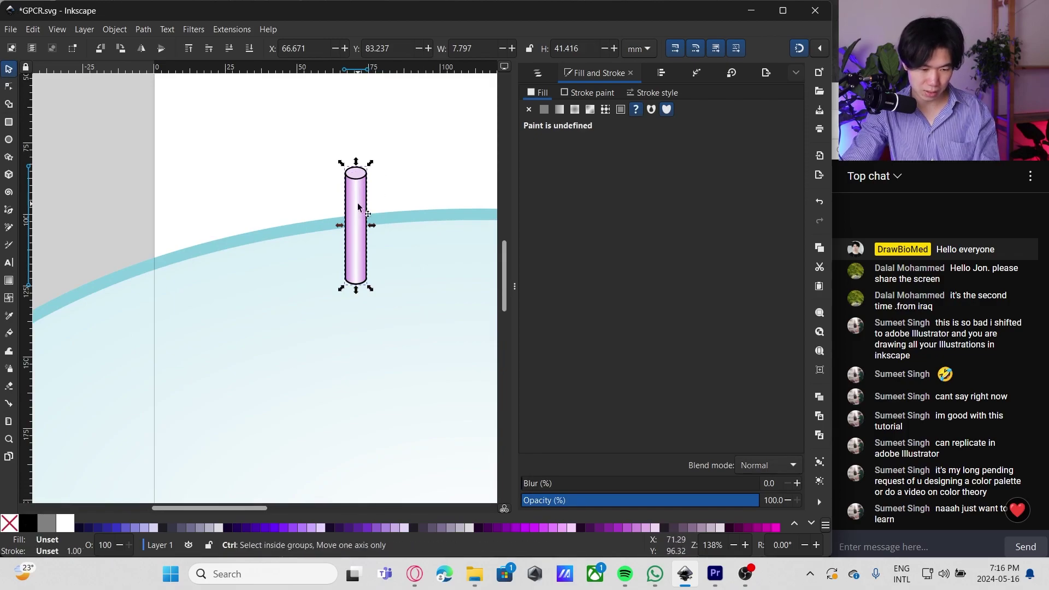
Step: Create five copies of the grouped cylinder and lay them out in a row along the membrane beside the original
{"action": "key", "text": "ctrl+d"}
{"action": "left_click_drag", "start_coordinate": [359, 206], "coordinate": [399, 228]}
{"action": "scroll", "coordinate": [410, 177], "scroll_direction": "right", "scroll_amount": 5}
{"action": "key", "text": "ctrl+v"}
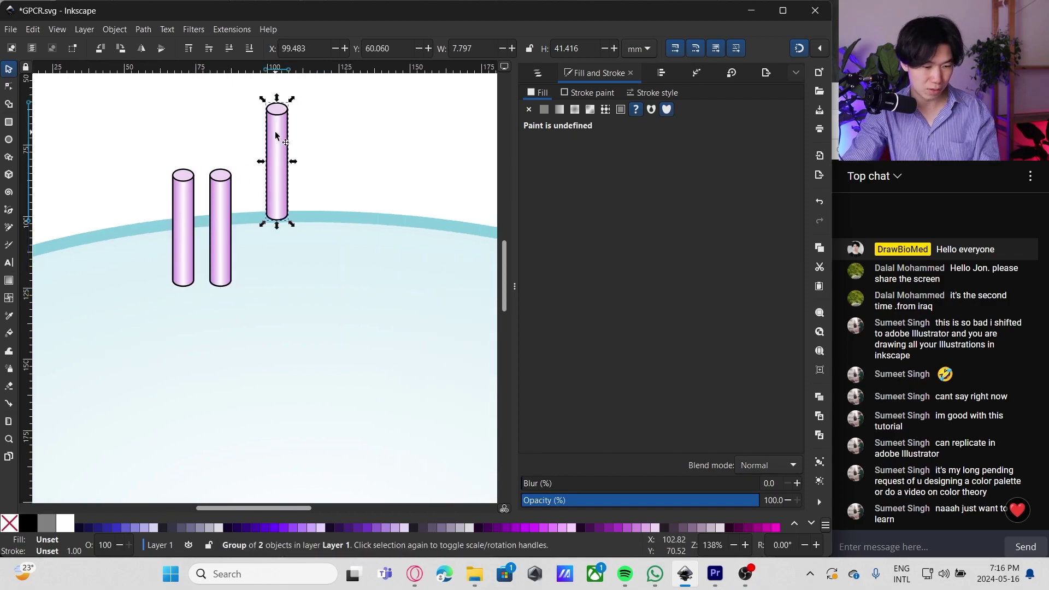
{"action": "left_click_drag", "start_coordinate": [280, 137], "coordinate": [344, 230]}
{"action": "key", "text": "ctrl+v"}
{"action": "key", "text": "ctrl+v"}
{"action": "key", "text": "ctrl+v"}
{"action": "left_click_drag", "start_coordinate": [363, 202], "coordinate": [375, 226]}
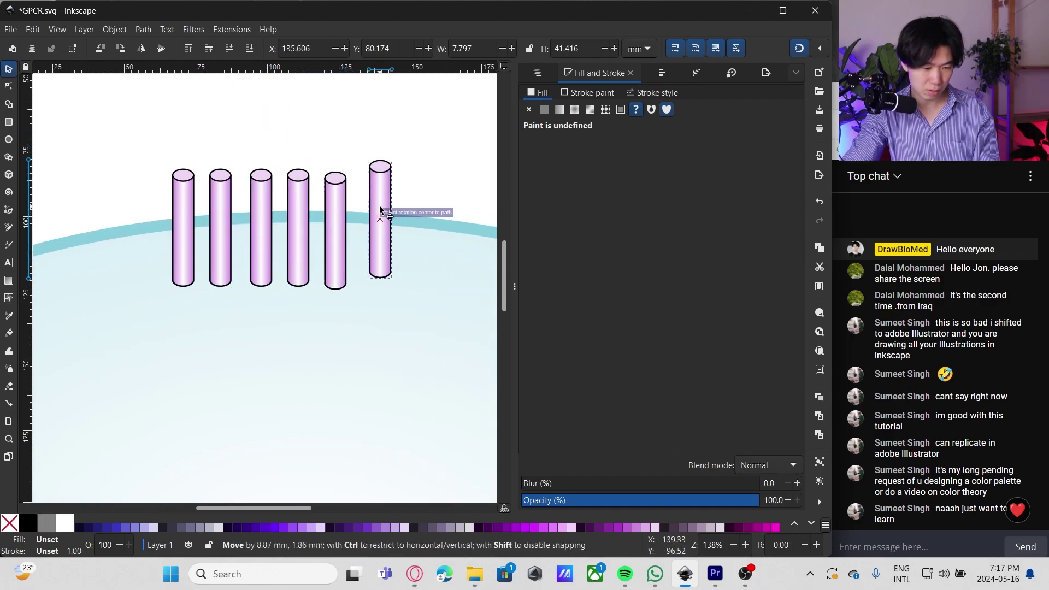
Step: Move the four rightmost cylinders close together at the same height as the first cylinder
{"action": "scroll", "coordinate": [374, 132], "scroll_direction": "down", "scroll_amount": 1}
{"action": "left_click_drag", "start_coordinate": [266, 186], "coordinate": [289, 178]}
{"action": "left_click_drag", "start_coordinate": [318, 174], "coordinate": [301, 174]}
{"action": "left_click_drag", "start_coordinate": [344, 174], "coordinate": [316, 175]}
{"action": "left_click_drag", "start_coordinate": [373, 202], "coordinate": [332, 202]}
Step: Distribute all six cylinders along the membrane with equal horizontal gaps between them
{"action": "key", "text": "ctrl+a"}
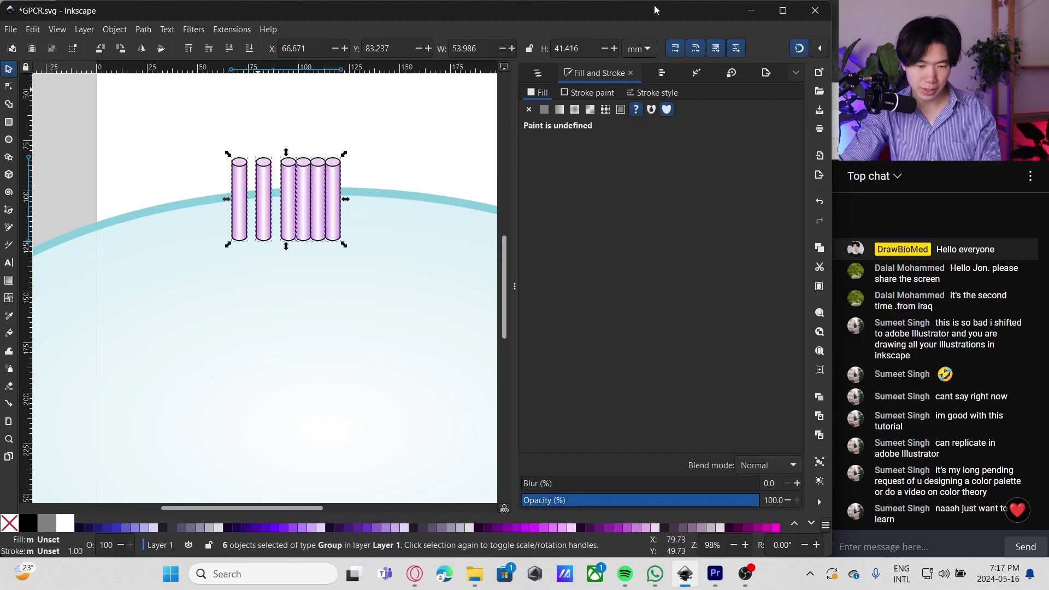
{"action": "left_click", "coordinate": [659, 76]}
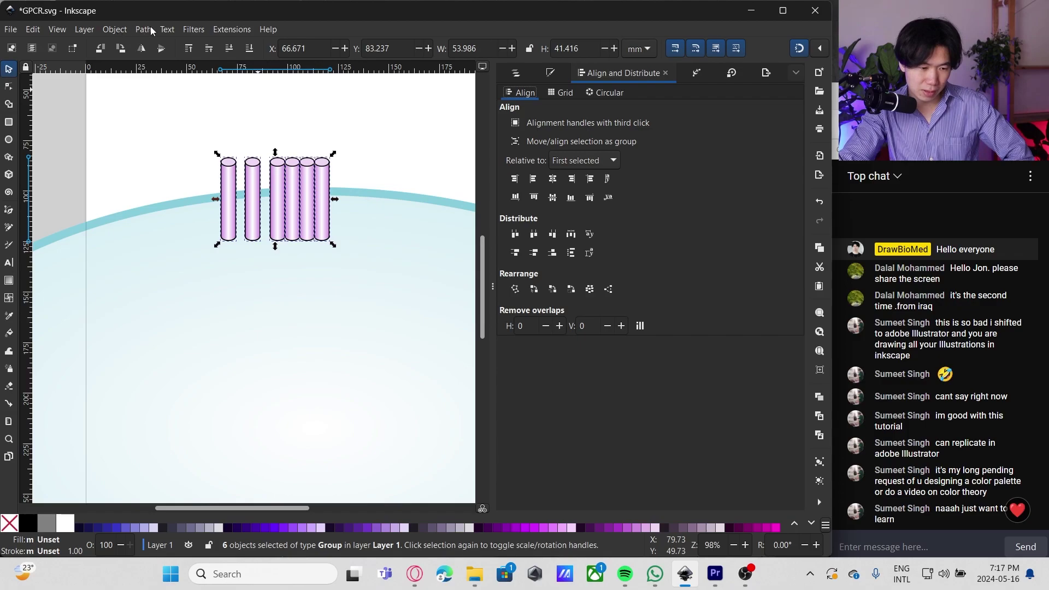
{"action": "left_click", "coordinate": [115, 29]}
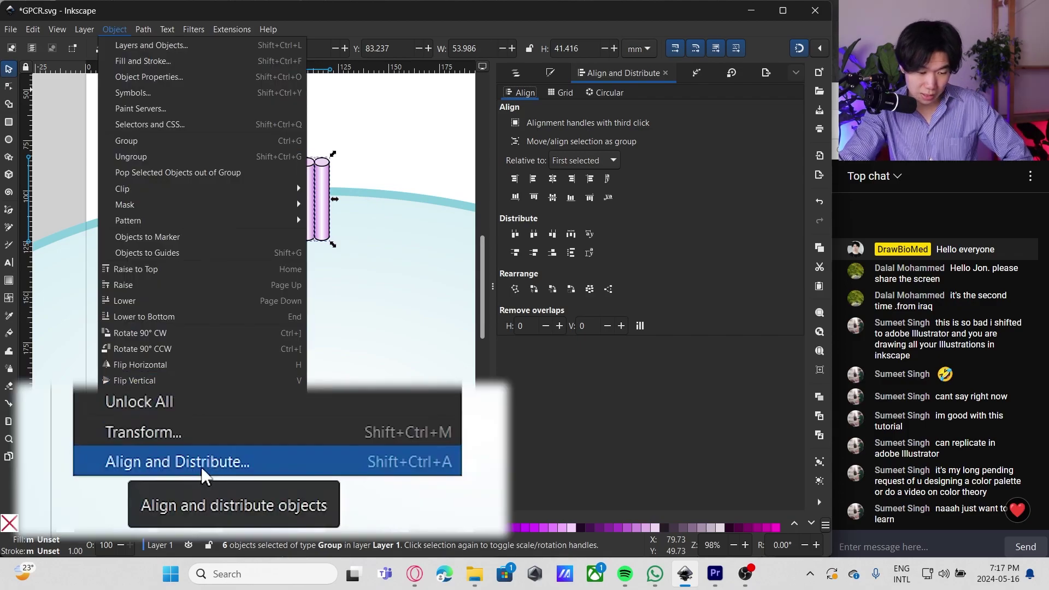
{"action": "left_click", "coordinate": [168, 449]}
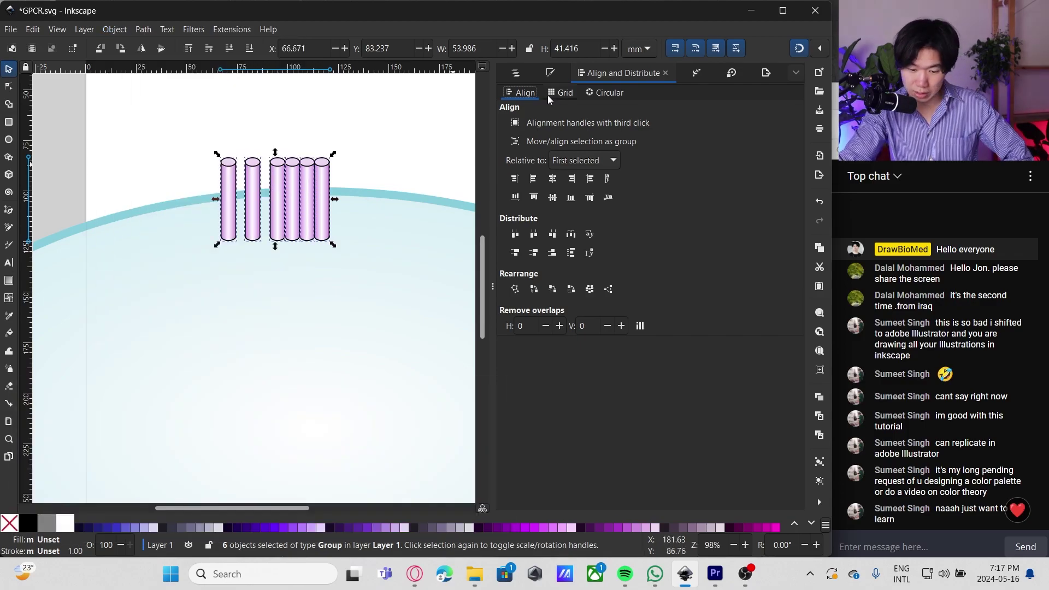
{"action": "left_click", "coordinate": [536, 203]}
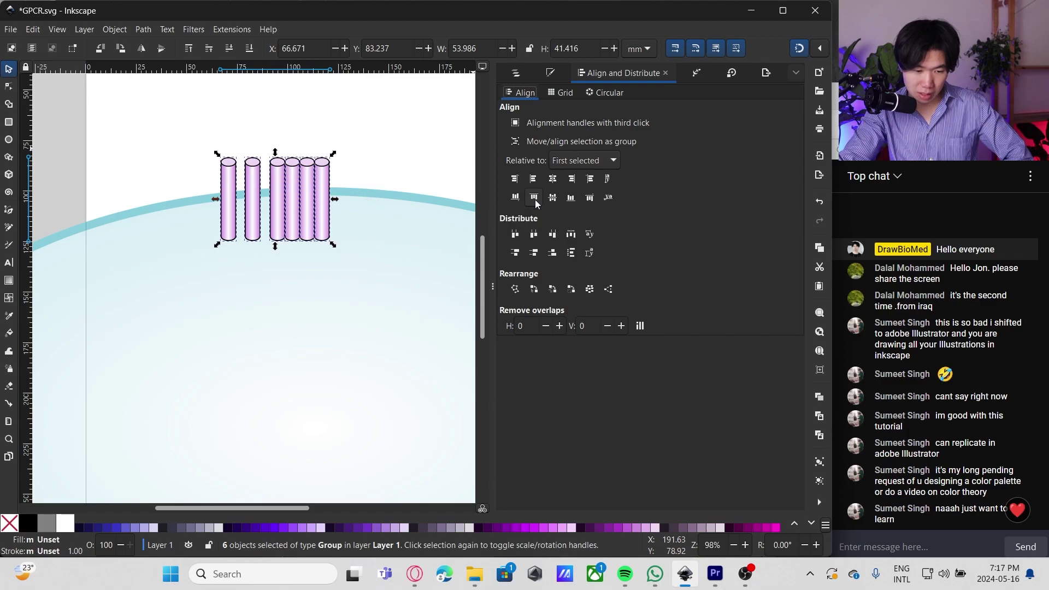
{"action": "left_click", "coordinate": [571, 235]}
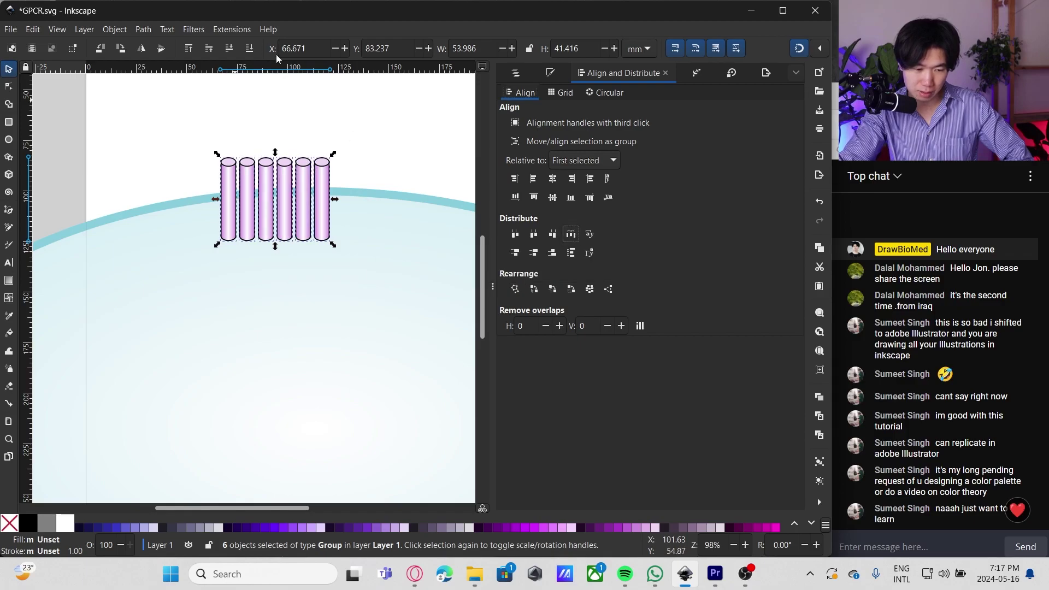
{"action": "left_click", "coordinate": [293, 106]}
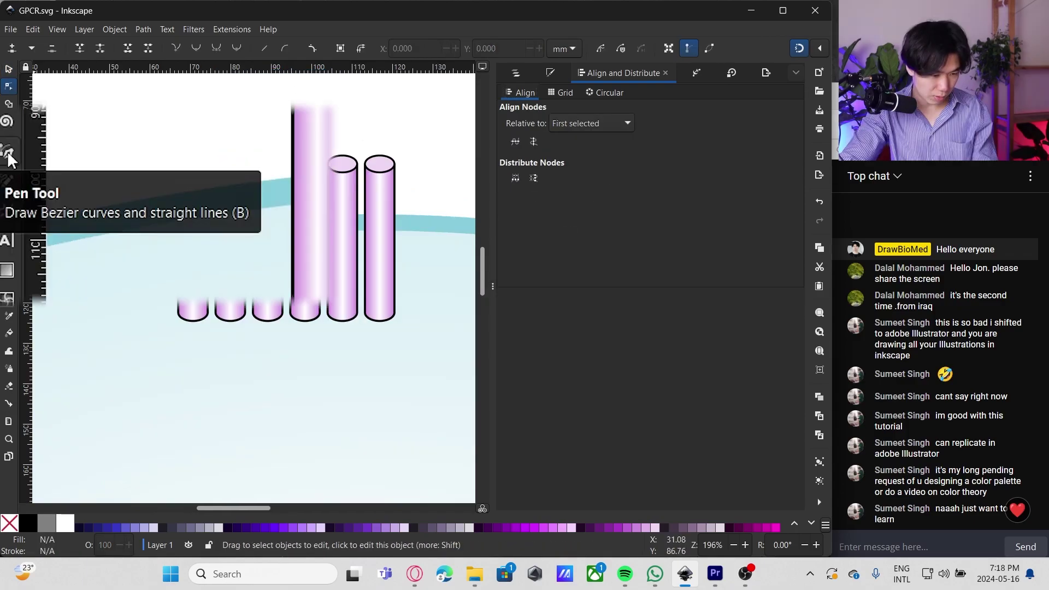
Step: Draw a wavy Bezier loop with the Pen tool connecting the lower ends of the first two cylinders
{"action": "left_click", "coordinate": [7, 154]}
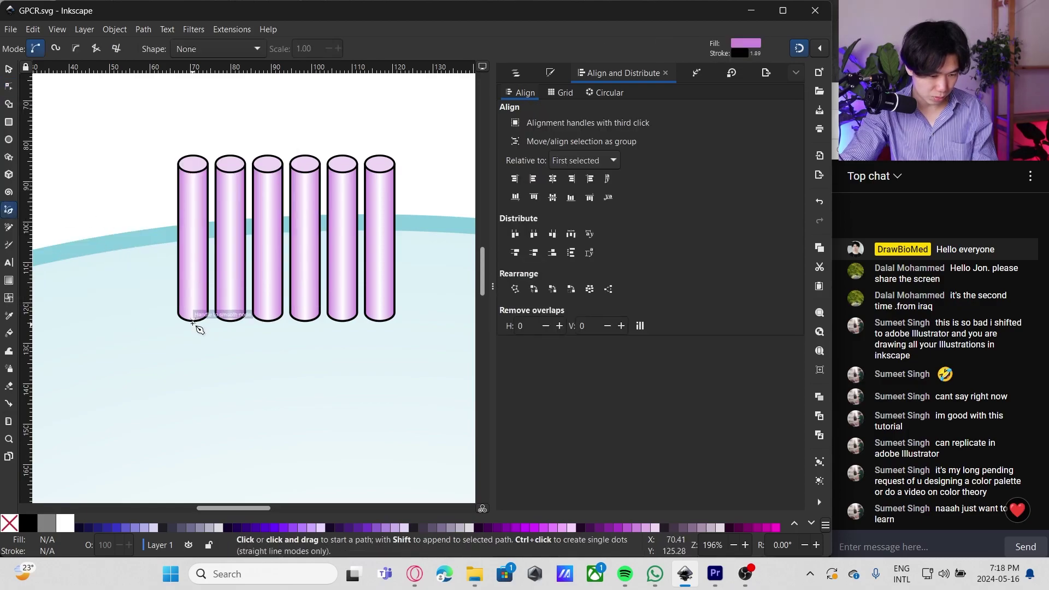
{"action": "left_click", "coordinate": [192, 320]}
{"action": "left_click_drag", "start_coordinate": [191, 344], "coordinate": [216, 351]}
{"action": "left_click_drag", "start_coordinate": [228, 363], "coordinate": [246, 347]}
{"action": "left_click_drag", "start_coordinate": [229, 334], "coordinate": [231, 302]}
{"action": "key", "text": "Return"}
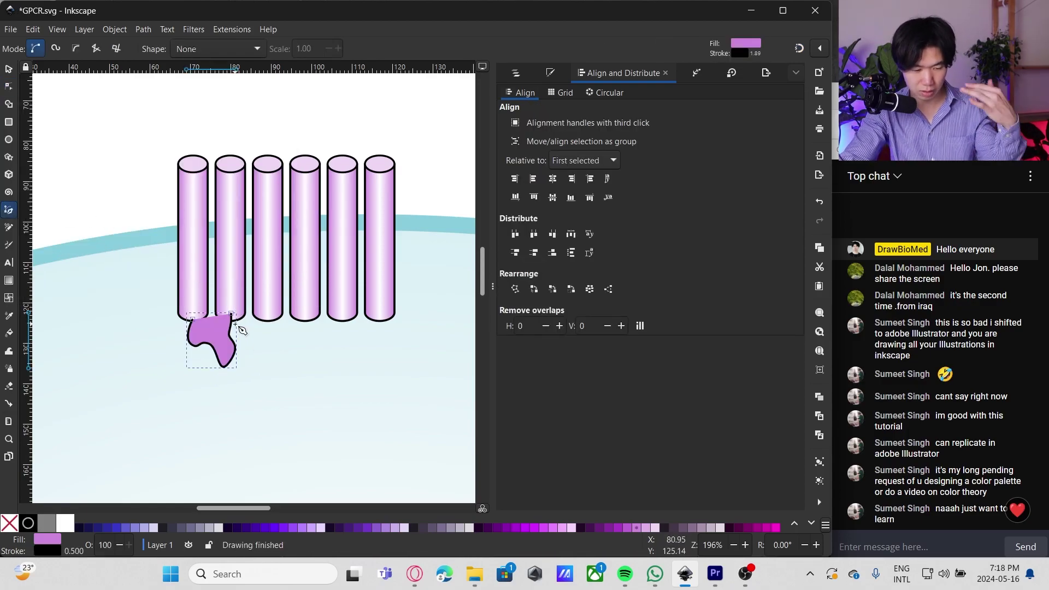
Step: Remove the fill of the connecting loop and set its stroke colour to purple #BC5FD3
{"action": "left_click", "coordinate": [9, 523]}
{"action": "key", "text": "s"}
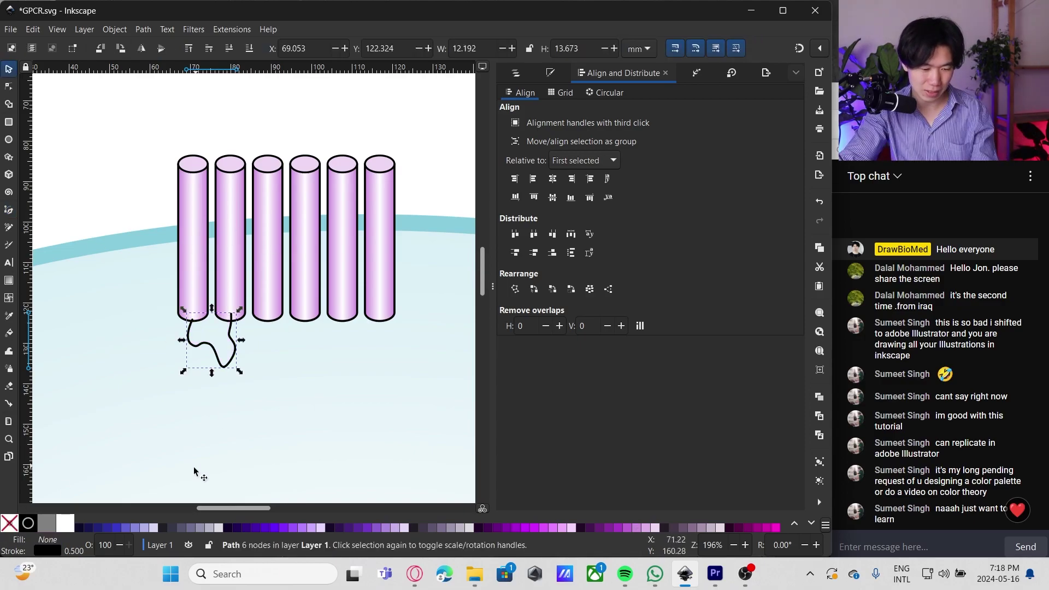
{"action": "left_click", "coordinate": [627, 528], "text": "shift"}
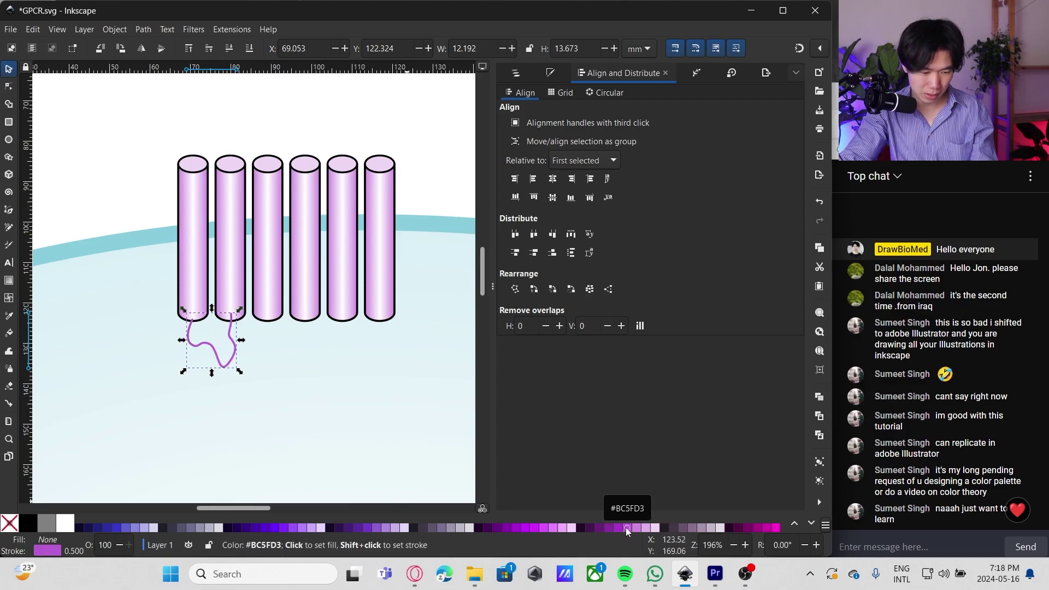
{"action": "left_click", "coordinate": [632, 528], "text": "shift"}
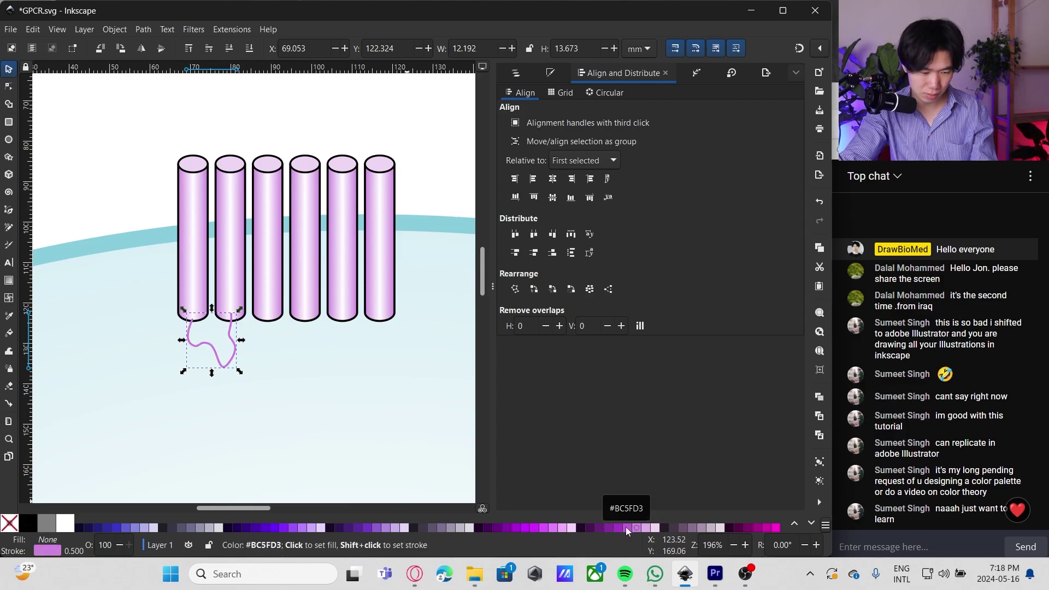
{"action": "left_click", "coordinate": [626, 528], "text": "shift"}
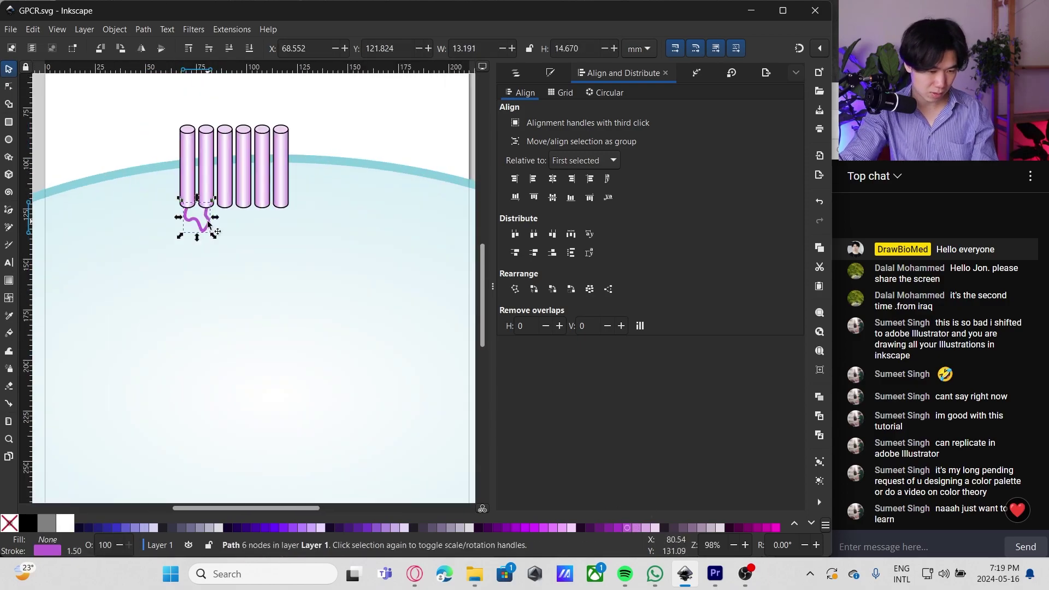
Step: Place purple connecting loops alternately above and below neighbouring cylinders along the row
{"action": "scroll", "coordinate": [252, 191], "scroll_direction": "up", "scroll_amount": 2}
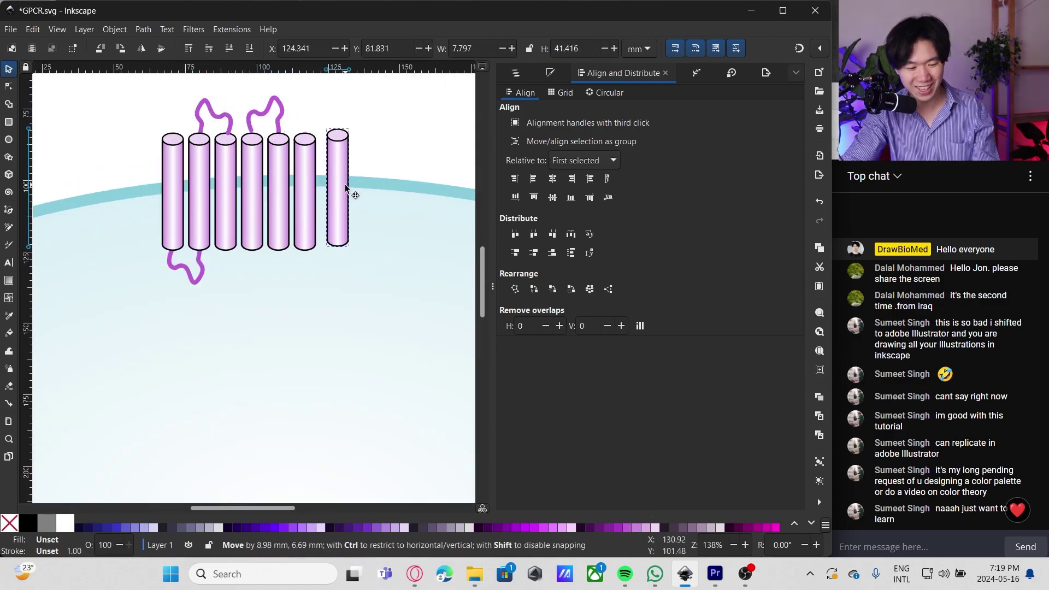
{"action": "left_click_drag", "start_coordinate": [280, 103], "coordinate": [281, 108]}
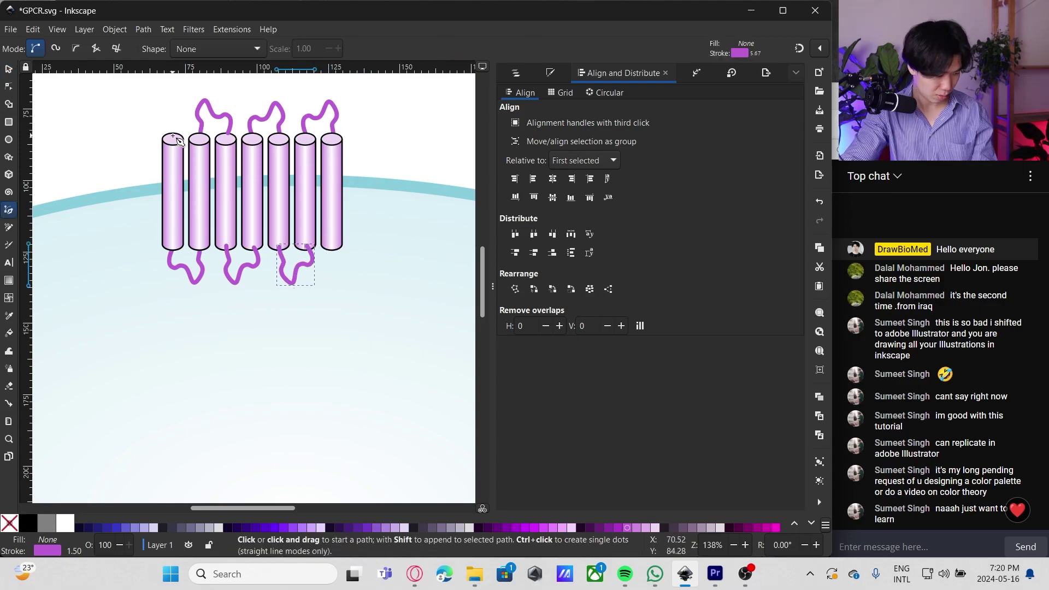
{"action": "scroll", "coordinate": [201, 206], "scroll_direction": "up", "scroll_amount": 3}
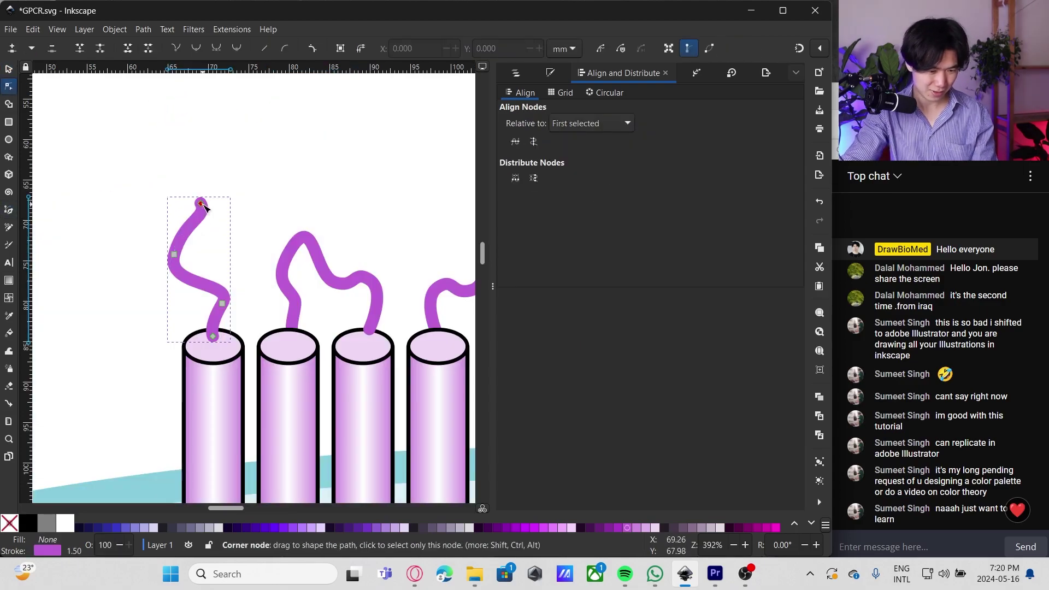
Step: Reshape the connecting loops above and below the cylinders by editing their nodes and handles
{"action": "left_click", "coordinate": [264, 133]}
{"action": "left_click", "coordinate": [290, 181]}
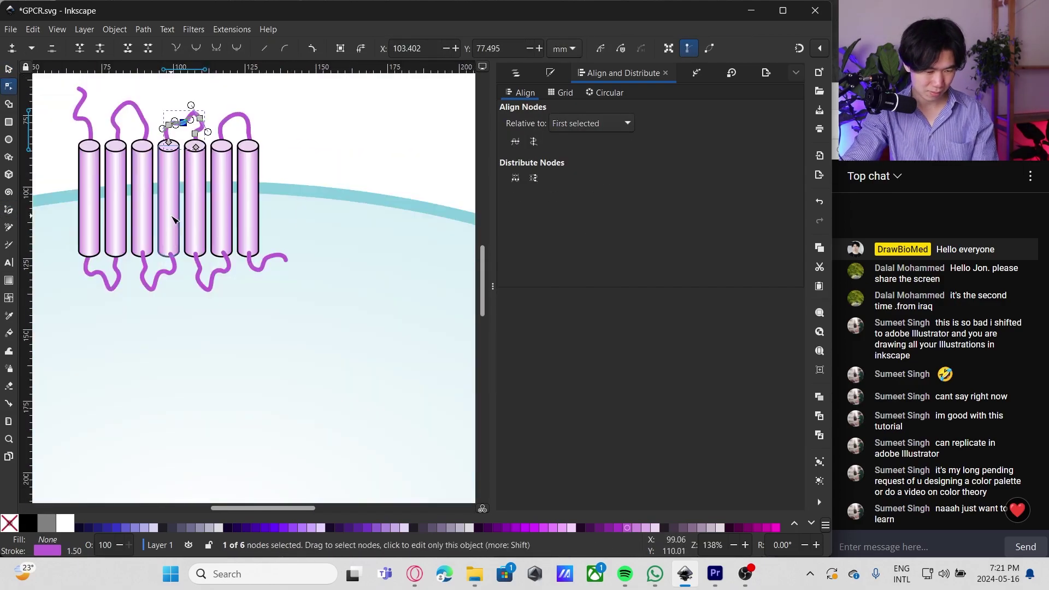
{"action": "left_click_drag", "start_coordinate": [128, 285], "coordinate": [121, 277]}
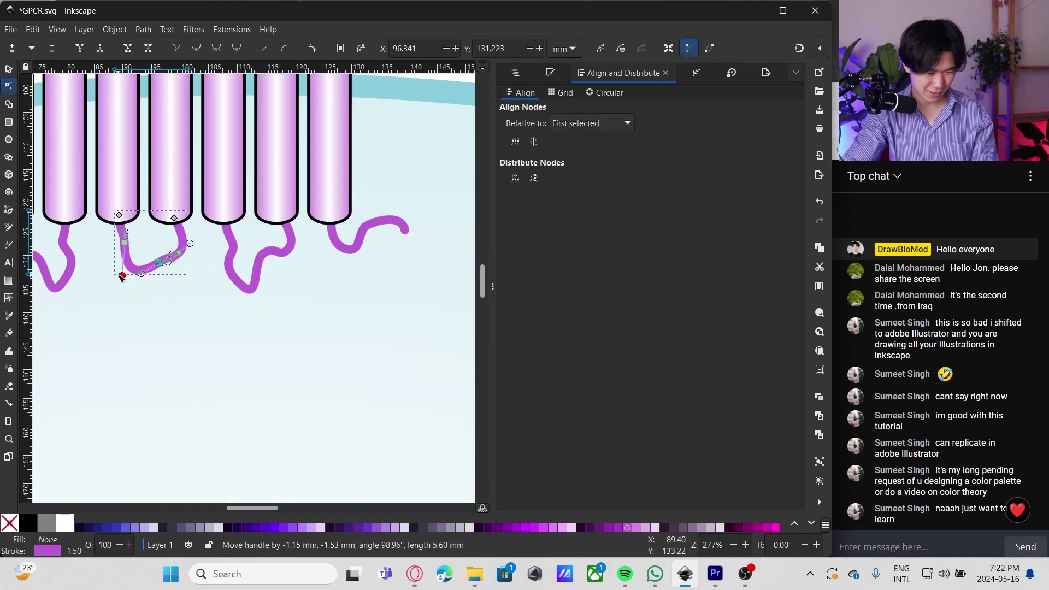
{"action": "left_click", "coordinate": [234, 251]}
{"action": "scroll", "coordinate": [224, 244], "scroll_direction": "up", "scroll_amount": 1}
{"action": "scroll", "coordinate": [412, 216], "scroll_direction": "down", "scroll_amount": 2}
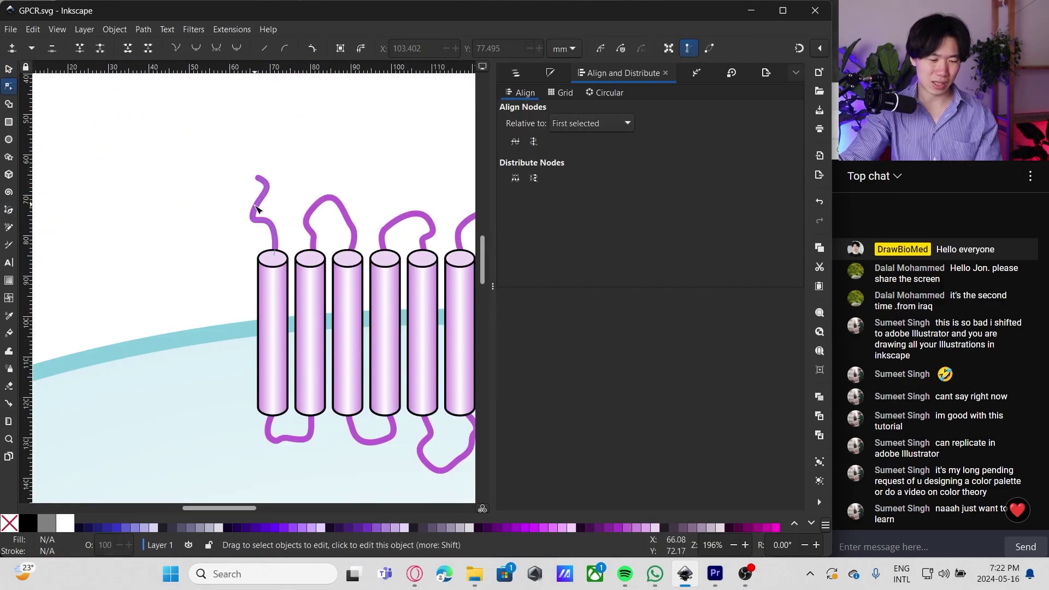
Step: Smooth the loose tail above the first cylinder and the upper connecting loops by node editing, and save the file
{"action": "left_click", "coordinate": [258, 211]}
{"action": "scroll", "coordinate": [241, 219], "scroll_direction": "down", "scroll_amount": 1}
{"action": "scroll", "coordinate": [245, 298], "scroll_direction": "up", "scroll_amount": 2}
{"action": "left_click", "coordinate": [302, 257]}
{"action": "scroll", "coordinate": [238, 246], "scroll_direction": "down", "scroll_amount": 1}
{"action": "left_click", "coordinate": [241, 152]}
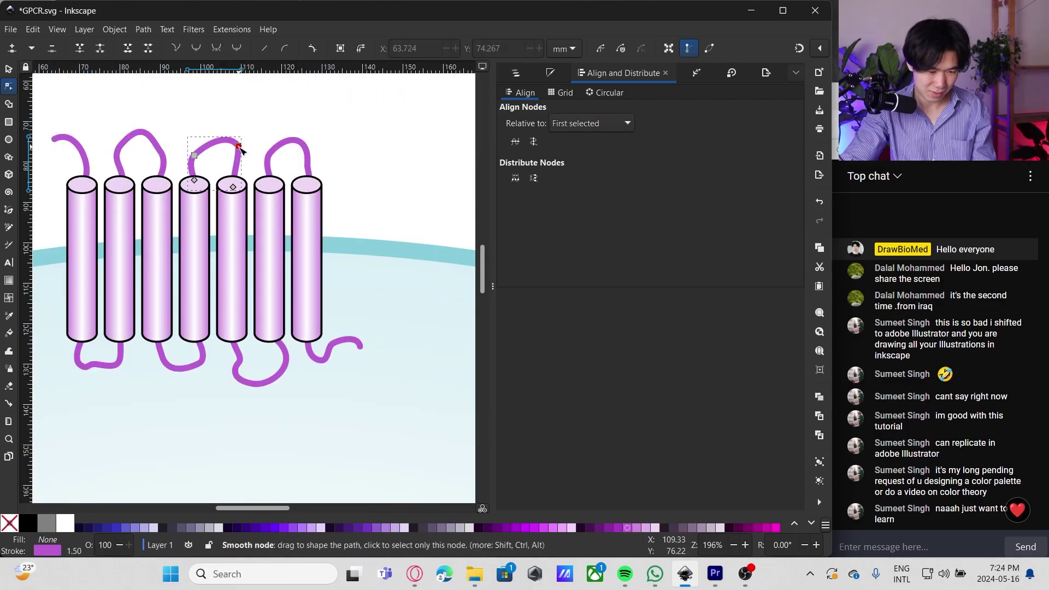
{"action": "scroll", "coordinate": [328, 142], "scroll_direction": "down", "scroll_amount": 4}
{"action": "key", "text": "ctrl+s"}
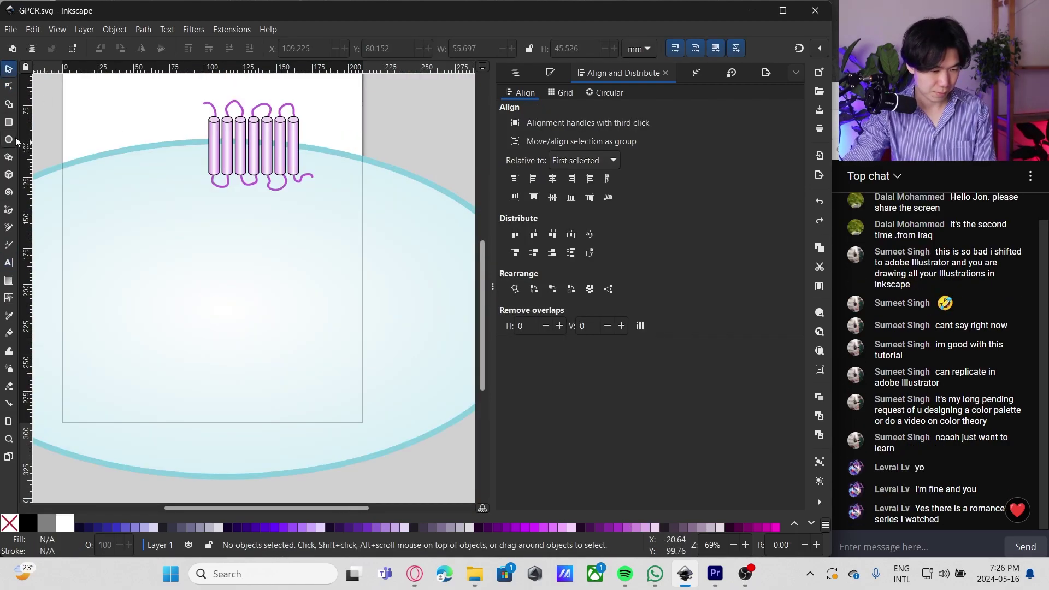
Step: Draw an ellipse with radii of about 12.2 and 8.2 mm under the receptor's last intracellular loop and give it a black stroke
{"action": "left_click", "coordinate": [13, 139]}
{"action": "left_click_drag", "start_coordinate": [258, 203], "coordinate": [294, 183]}
{"action": "scroll", "coordinate": [276, 198], "scroll_direction": "up", "scroll_amount": 3}
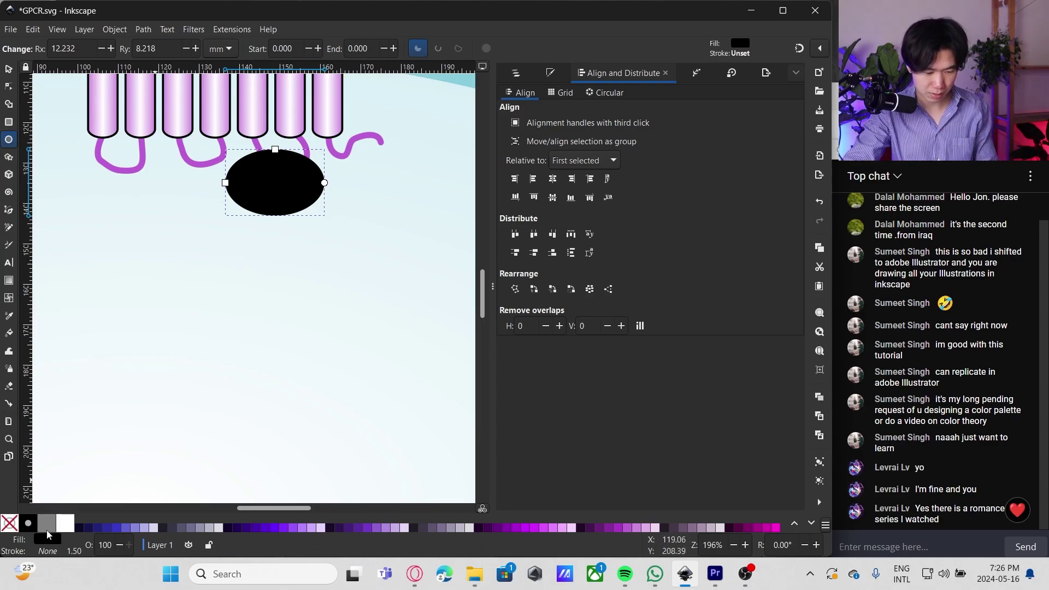
{"action": "left_click", "coordinate": [28, 526], "text": "shift"}
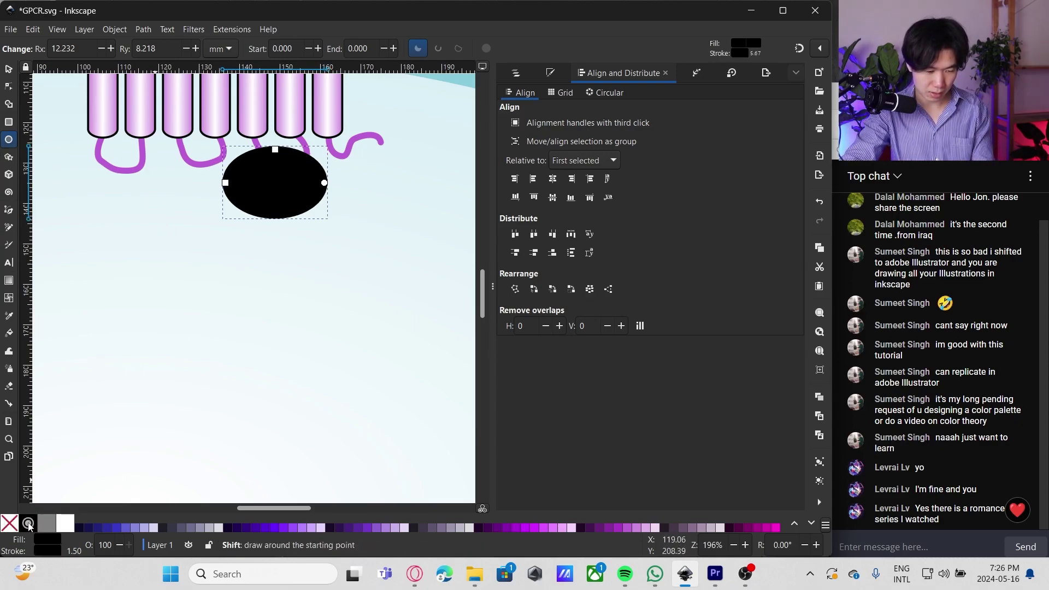
Step: Turn on snapping and apply a radial gradient fill to the ellipse, running from its centre to its outer edge
{"action": "left_click", "coordinate": [10, 281]}
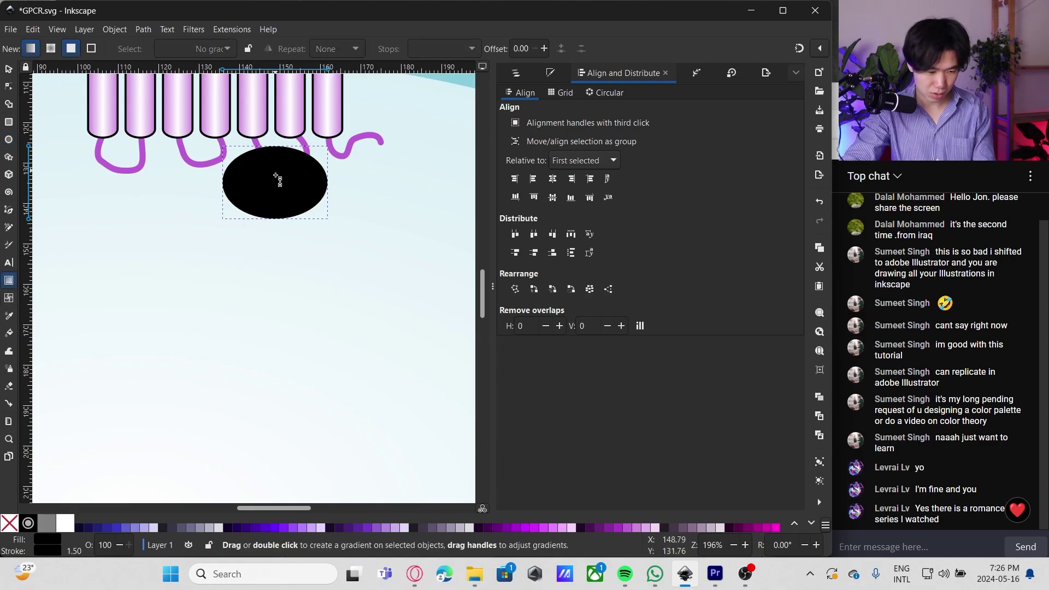
{"action": "left_click", "coordinate": [800, 48]}
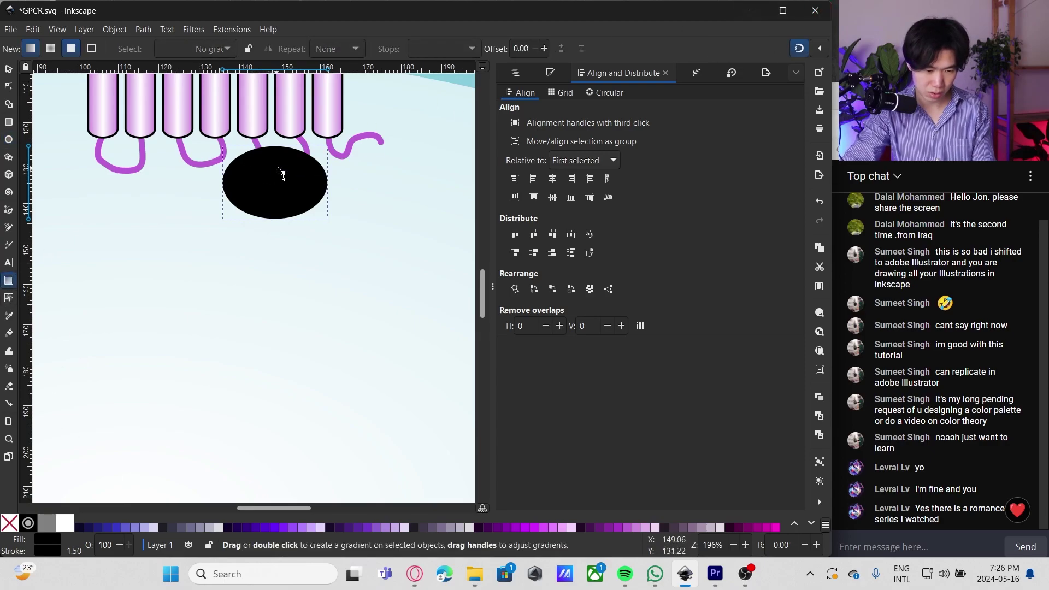
{"action": "left_click_drag", "start_coordinate": [275, 179], "coordinate": [278, 211]}
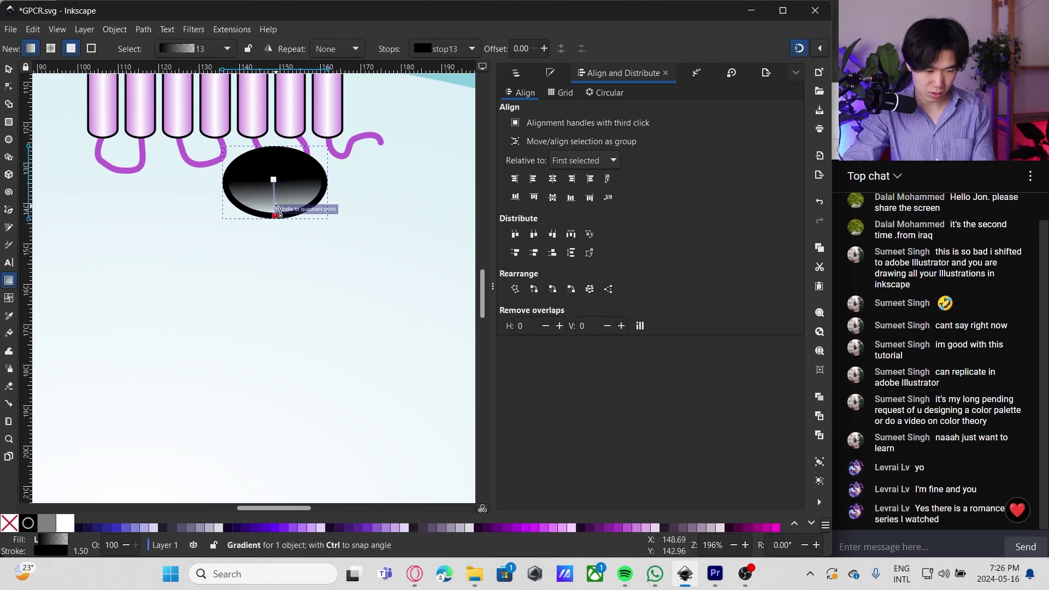
{"action": "key", "text": "ctrl+z"}
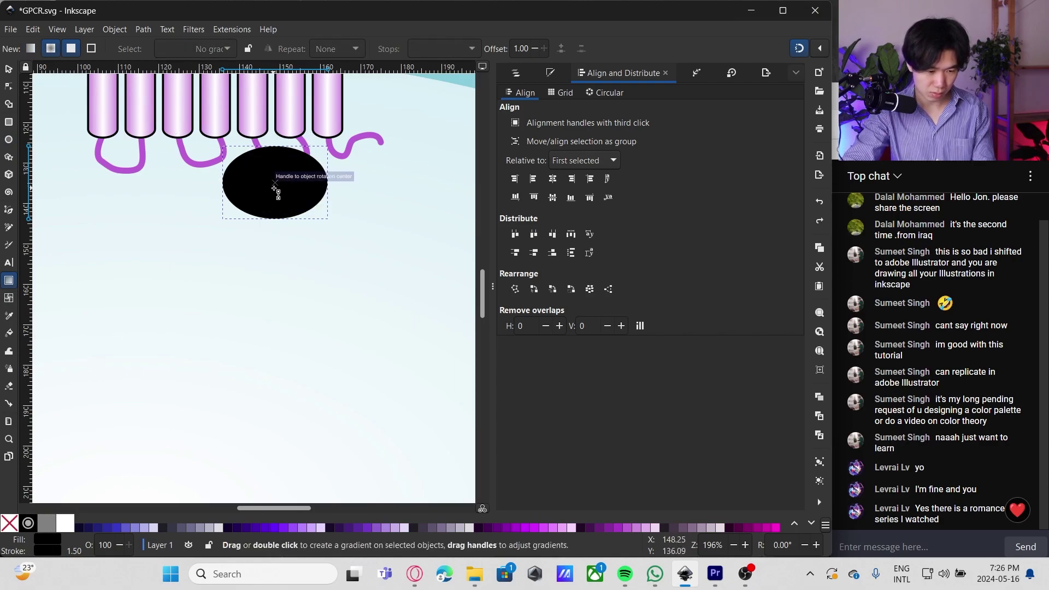
{"action": "left_click_drag", "start_coordinate": [275, 182], "coordinate": [330, 189]}
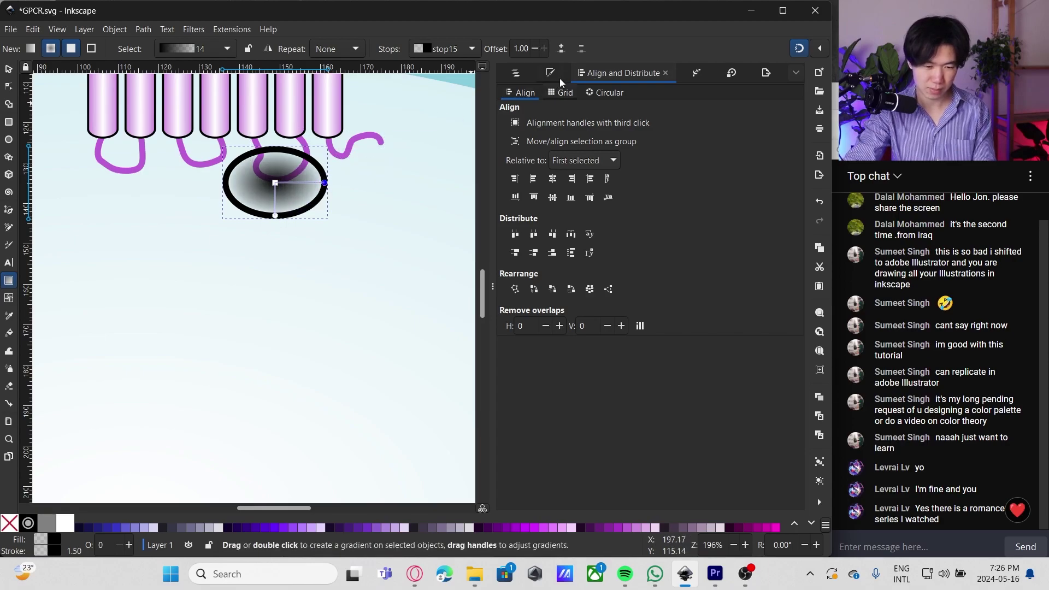
Step: Set the ellipse's radial gradient to white at the centre stop and mint green 87DECD at the outer stop
{"action": "left_click", "coordinate": [550, 74]}
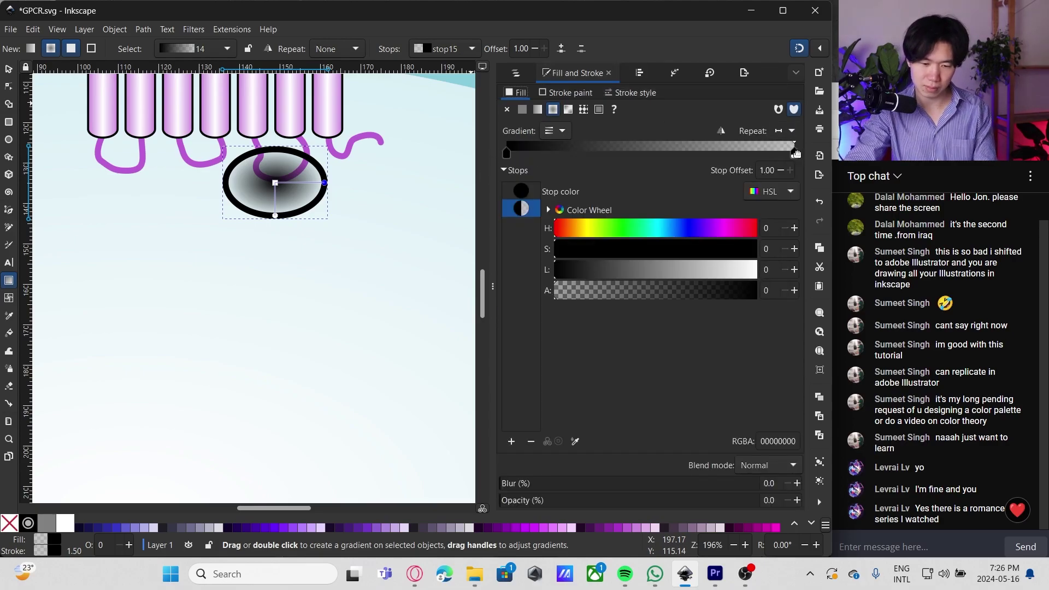
{"action": "left_click", "coordinate": [508, 158]}
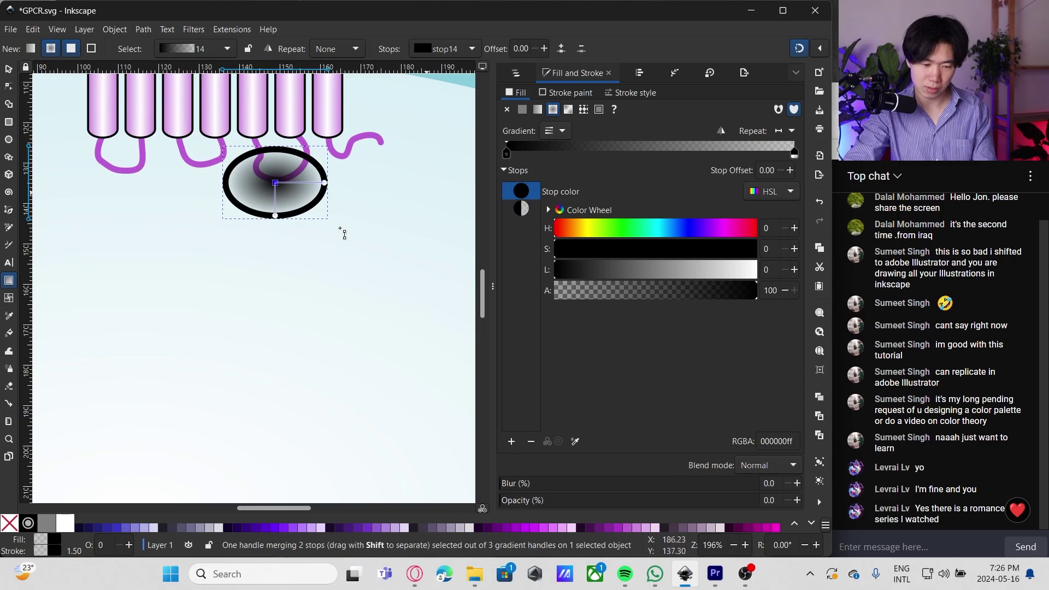
{"action": "left_click", "coordinate": [67, 522]}
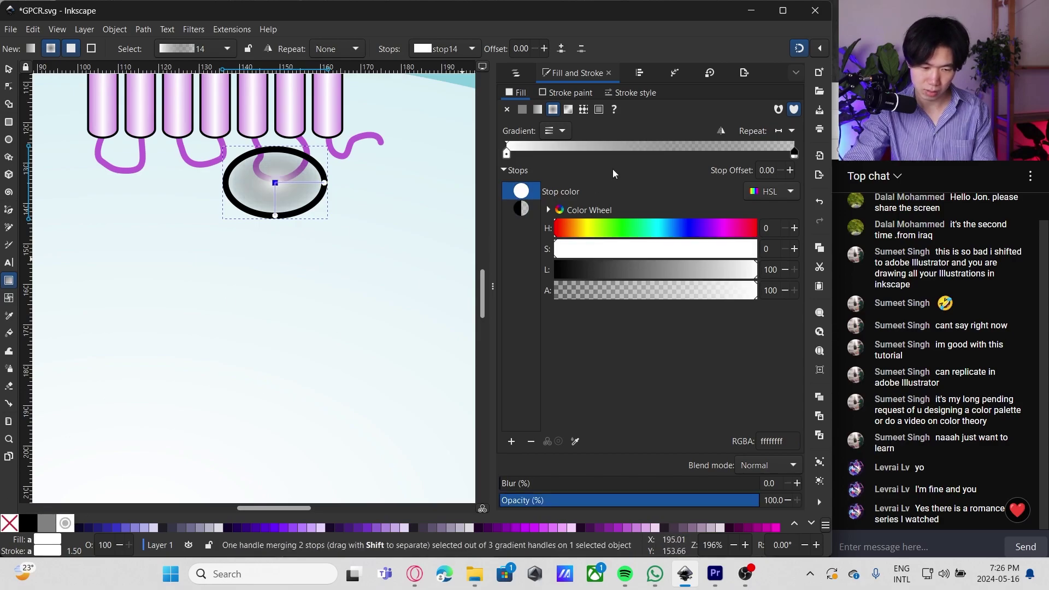
{"action": "left_click", "coordinate": [325, 183]}
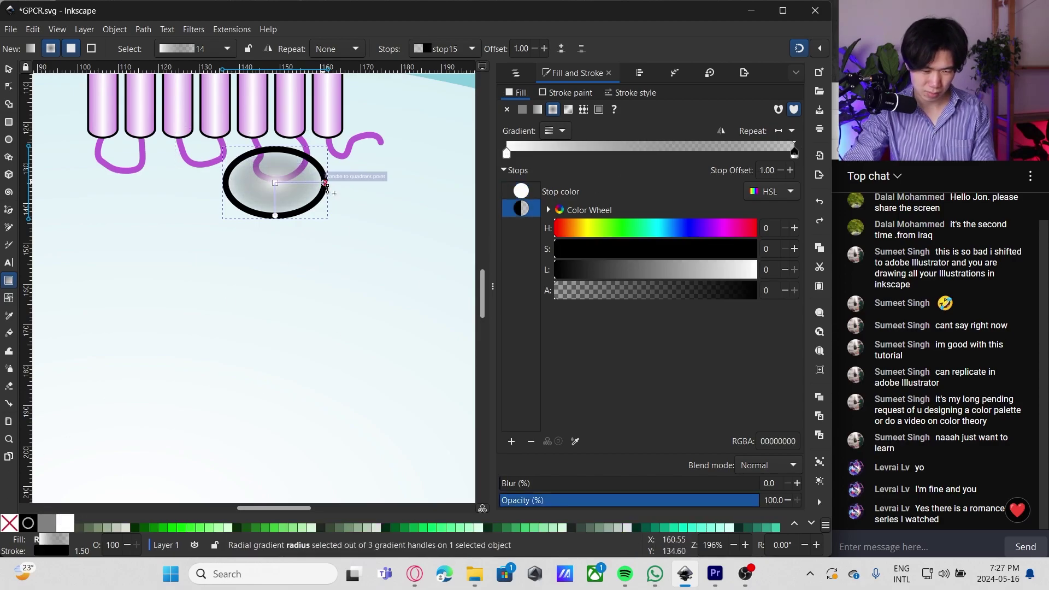
{"action": "left_click", "coordinate": [693, 528]}
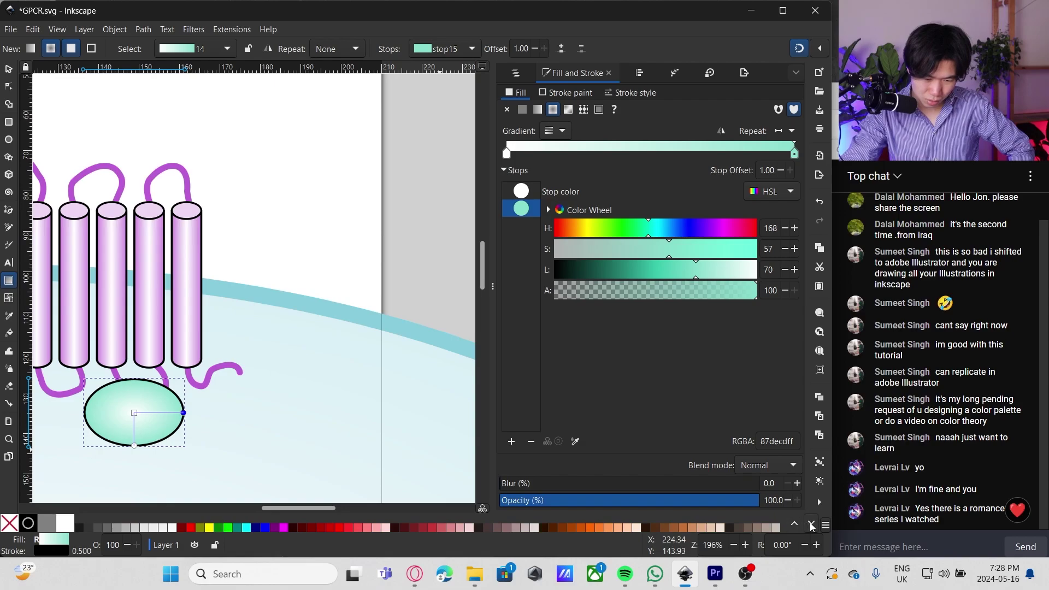
Step: Change the outer stop of the ellipse's gradient to pale yellow FFE680
{"action": "left_click", "coordinate": [812, 525]}
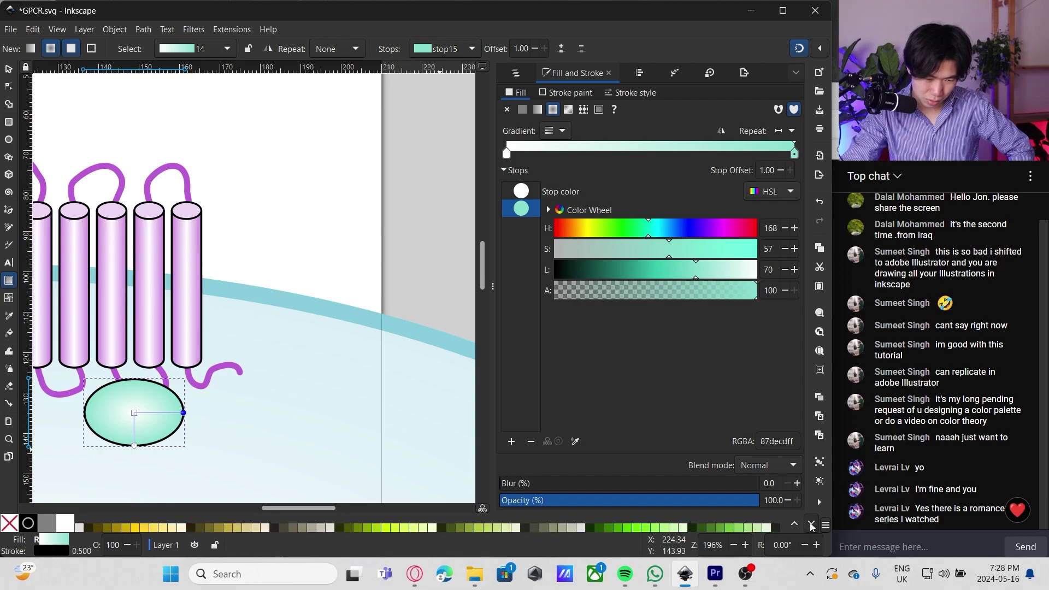
{"action": "left_click", "coordinate": [172, 528]}
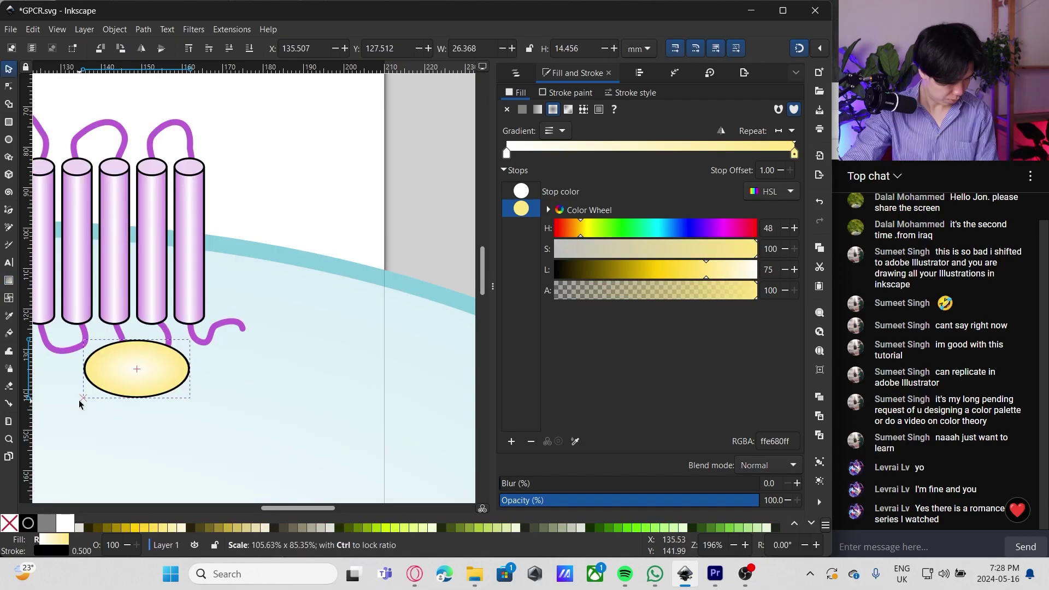
Step: Resize the yellow ellipse to about 24 mm wide and 18 mm high
{"action": "left_click_drag", "start_coordinate": [80, 402], "coordinate": [82, 409]}
{"action": "left_click", "coordinate": [290, 208]}
{"action": "scroll", "coordinate": [168, 274], "scroll_direction": "down", "scroll_amount": 3}
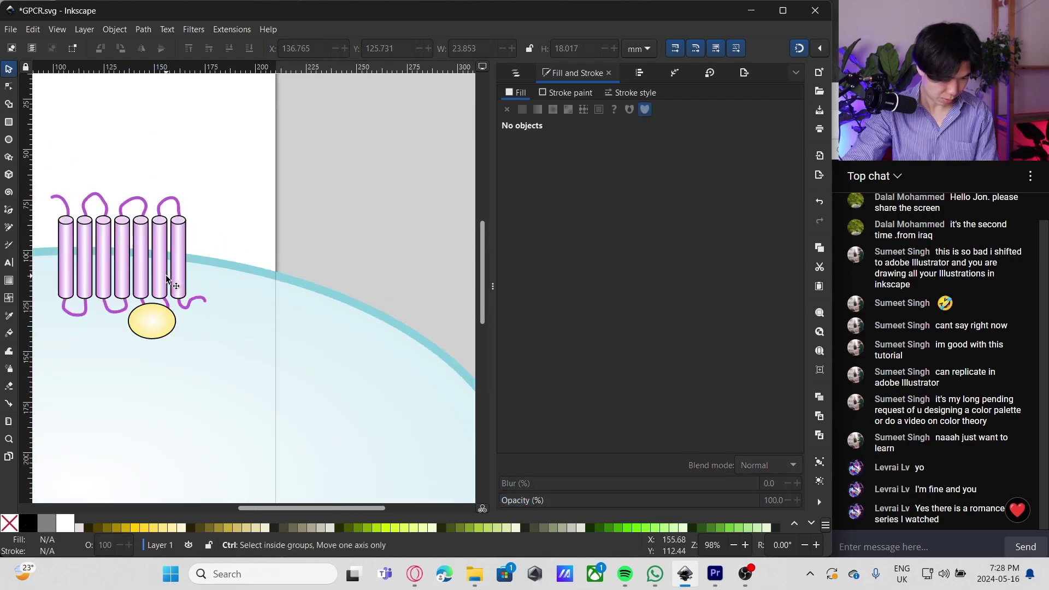
Step: Add the text label PI3K on the canvas beside the receptor
{"action": "key", "text": "plus"}
{"action": "key", "text": "plus"}
{"action": "key", "text": "plus"}
{"action": "key", "text": "t"}
{"action": "left_click", "coordinate": [98, 304]}
{"action": "type", "text": "P"}
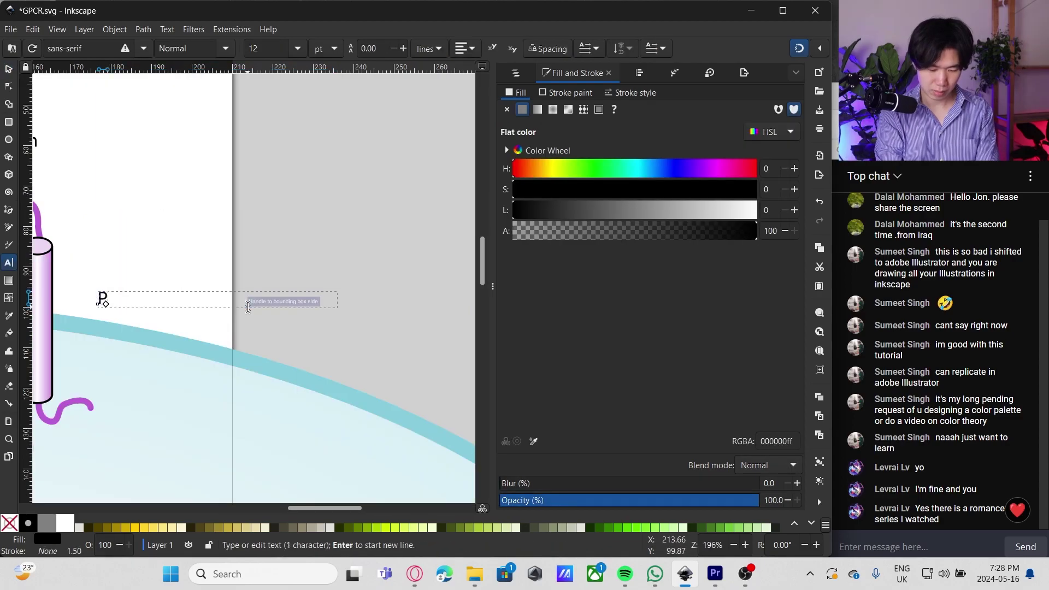
{"action": "type", "text": "I3K"}
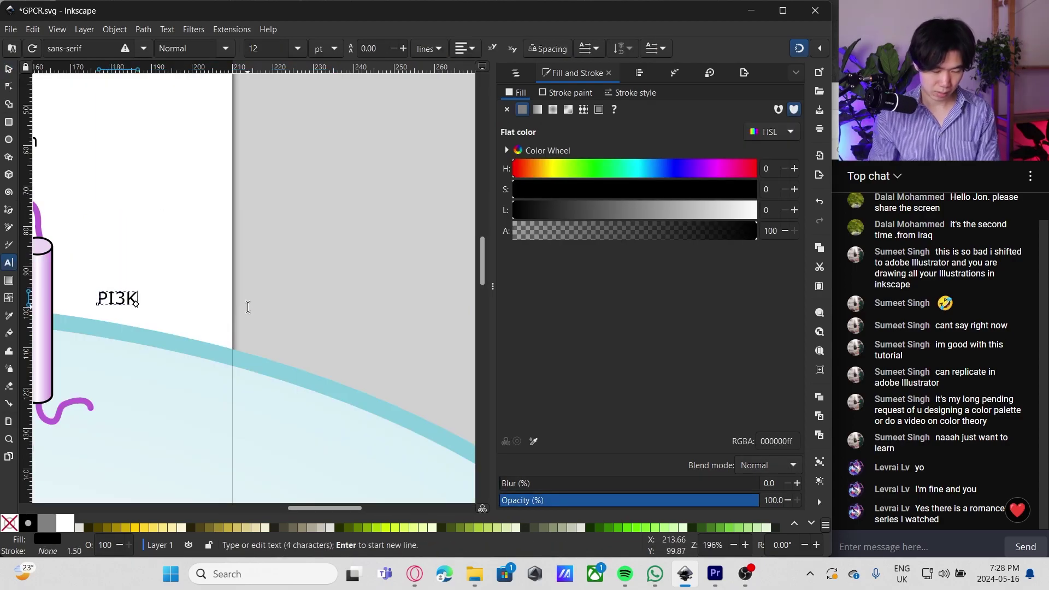
Step: Centre the PI3K label on the yellow ellipse, shrink the ellipse to about 18 by 12.5 mm around it, and save the drawing
{"action": "left_click", "coordinate": [9, 69]}
{"action": "left_click_drag", "start_coordinate": [175, 306], "coordinate": [107, 371]}
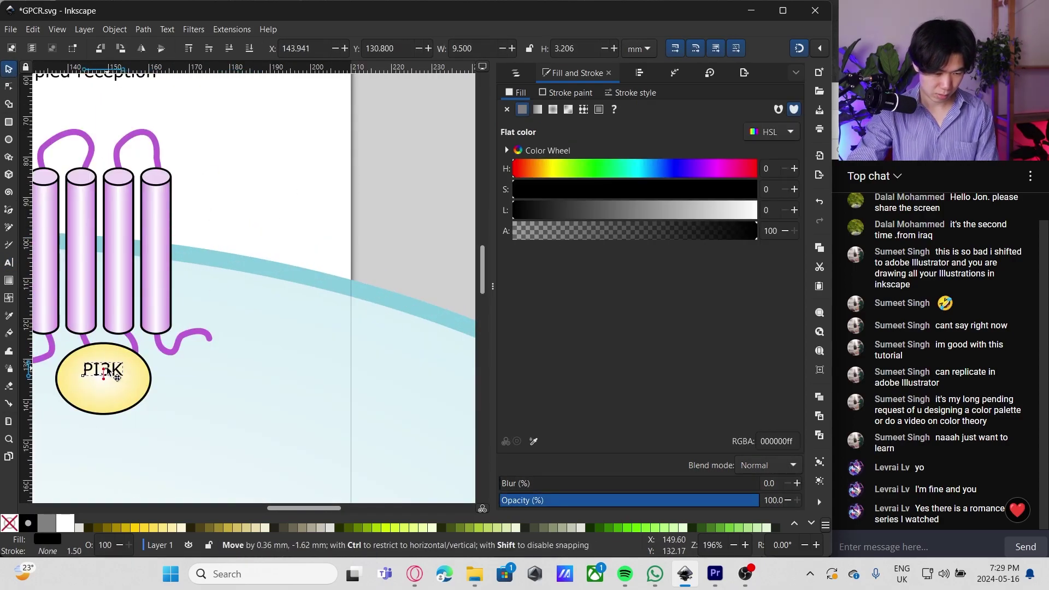
{"action": "left_click", "coordinate": [130, 392]}
{"action": "left_click_drag", "start_coordinate": [155, 418], "coordinate": [143, 398]}
{"action": "left_click_drag", "start_coordinate": [52, 368], "coordinate": [63, 368]}
{"action": "left_click", "coordinate": [340, 112]}
{"action": "key", "text": "ctrl+s"}
Step: Add a black PIP3 text label and place it in the cell a short distance below PI3K
{"action": "key", "text": "t"}
{"action": "left_click", "coordinate": [288, 310]}
{"action": "type", "text": "PIP"}
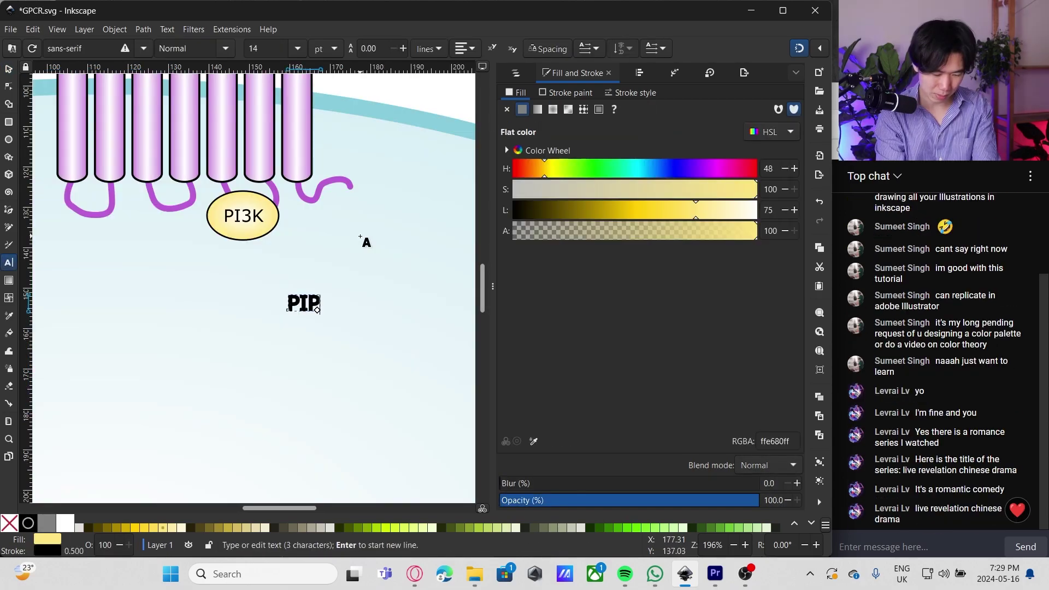
{"action": "type", "text": "3"}
{"action": "key", "text": "ctrl+a"}
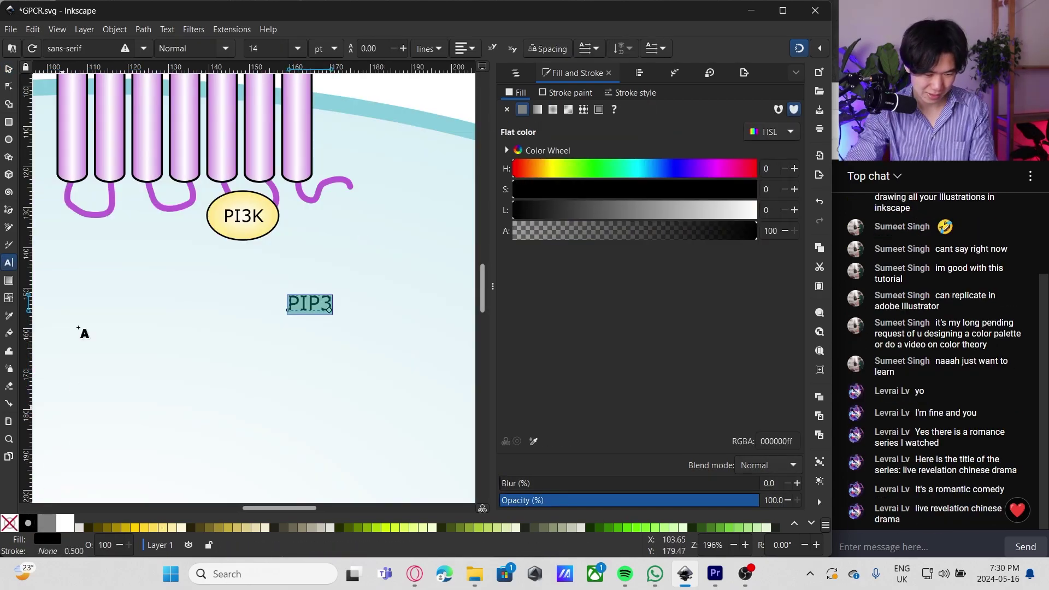
{"action": "left_click", "coordinate": [8, 70]}
{"action": "left_click", "coordinate": [407, 89]}
{"action": "scroll", "coordinate": [370, 157], "scroll_direction": "down", "scroll_amount": 2}
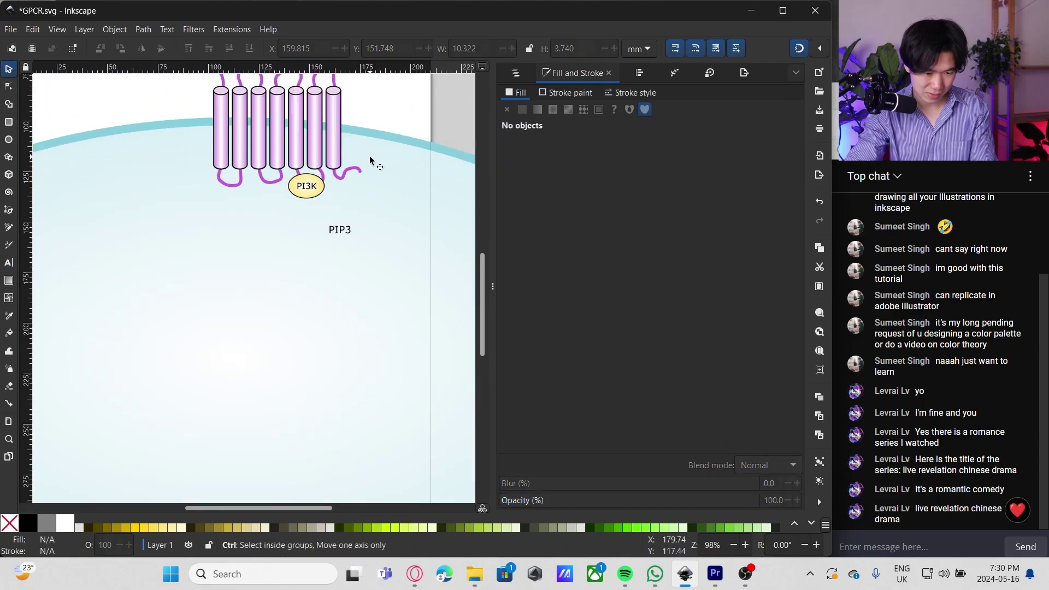
{"action": "left_click_drag", "start_coordinate": [347, 234], "coordinate": [333, 253]}
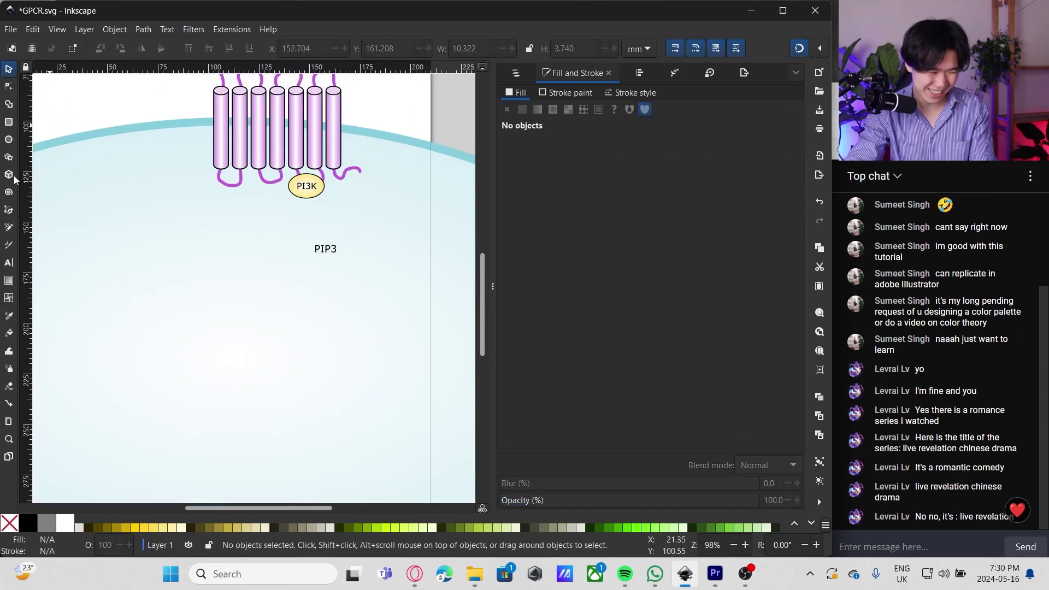
Step: Draw a straight line from PI3K down to PIP3 with a black stroke and no fill, fitted between the two labels
{"action": "left_click", "coordinate": [8, 209]}
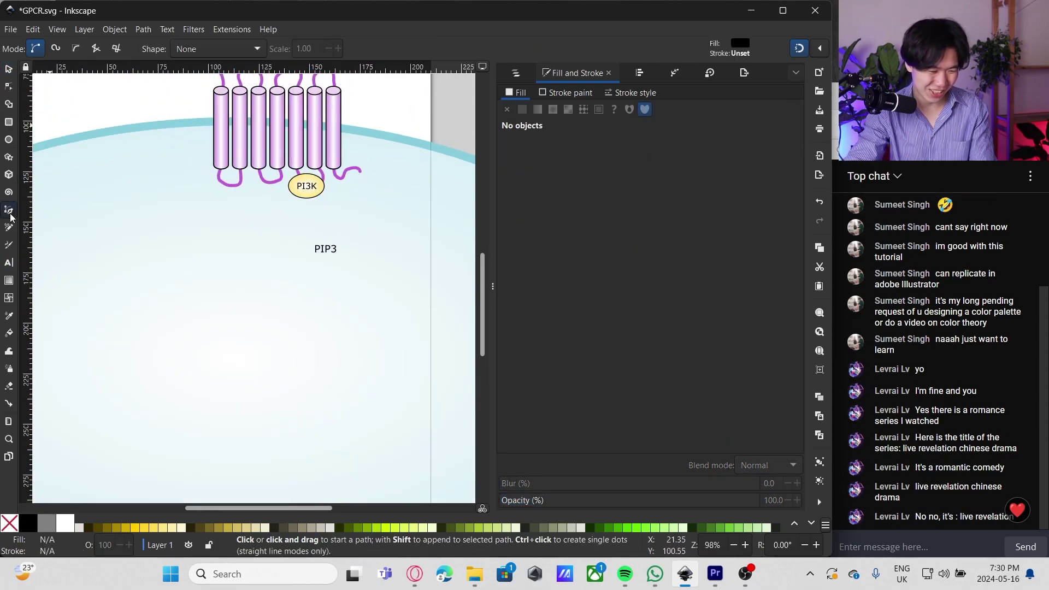
{"action": "left_click", "coordinate": [306, 198]}
{"action": "double_click", "coordinate": [317, 236]}
{"action": "left_click", "coordinate": [28, 528], "text": "shift"}
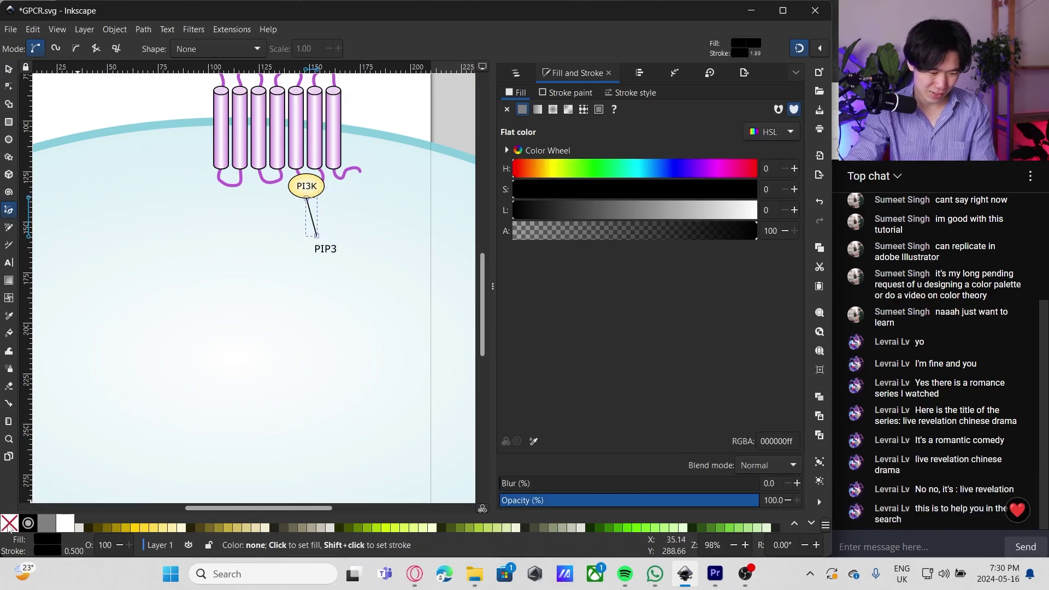
{"action": "left_click", "coordinate": [9, 526]}
{"action": "left_click", "coordinate": [9, 69]}
{"action": "scroll", "coordinate": [345, 181], "scroll_direction": "up", "scroll_amount": 2}
{"action": "left_click_drag", "start_coordinate": [276, 236], "coordinate": [291, 238]}
{"action": "left_click_drag", "start_coordinate": [295, 265], "coordinate": [300, 278]}
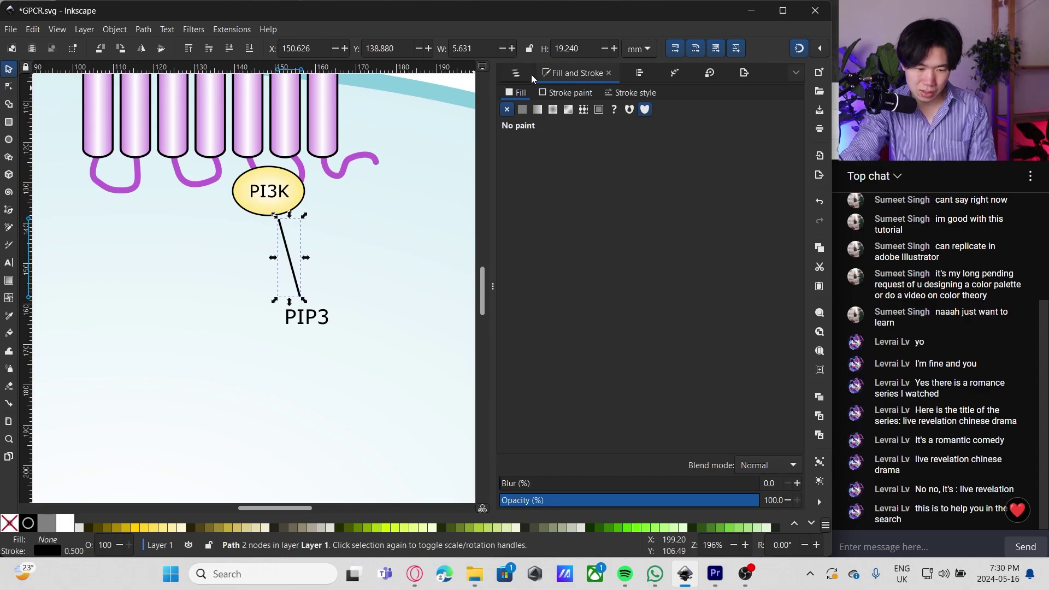
Step: Add a solid arrowhead to the line's PIP3 end, and shift the PIP3 label and arrow slightly down
{"action": "left_click", "coordinate": [634, 92]}
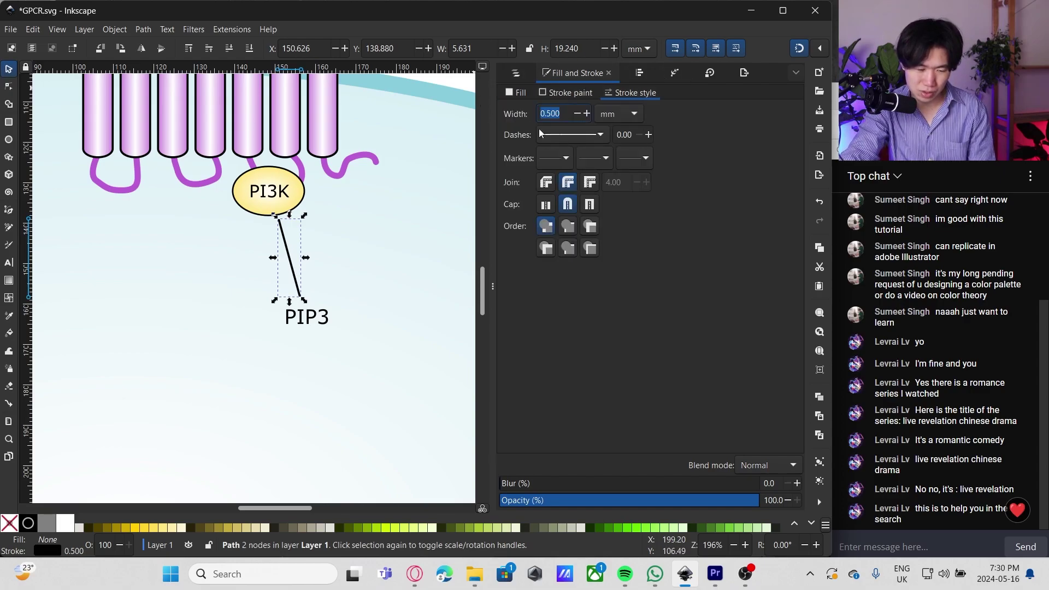
{"action": "left_click", "coordinate": [647, 159]}
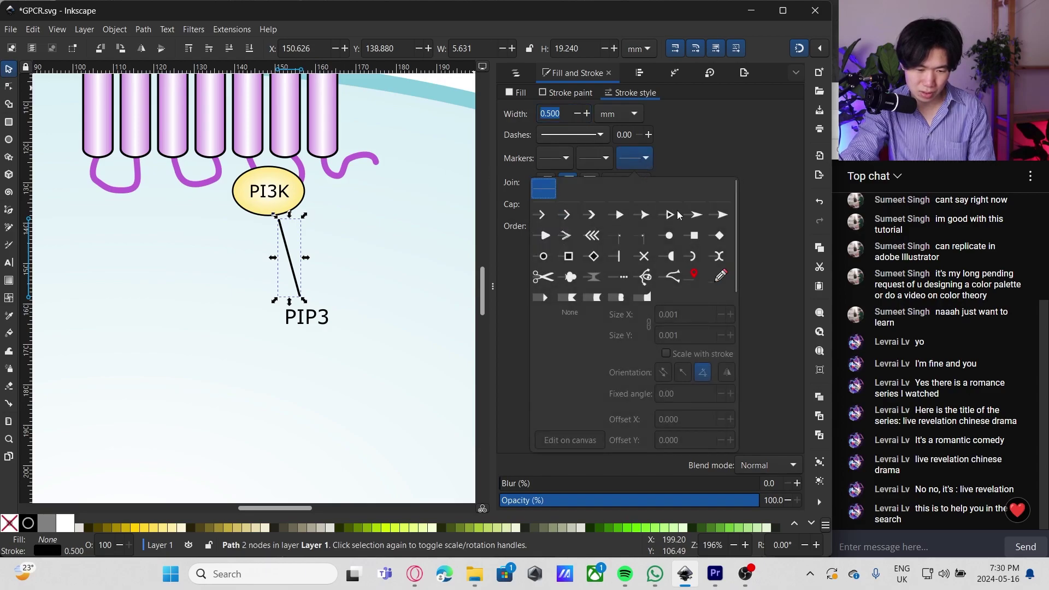
{"action": "left_click", "coordinate": [722, 216]}
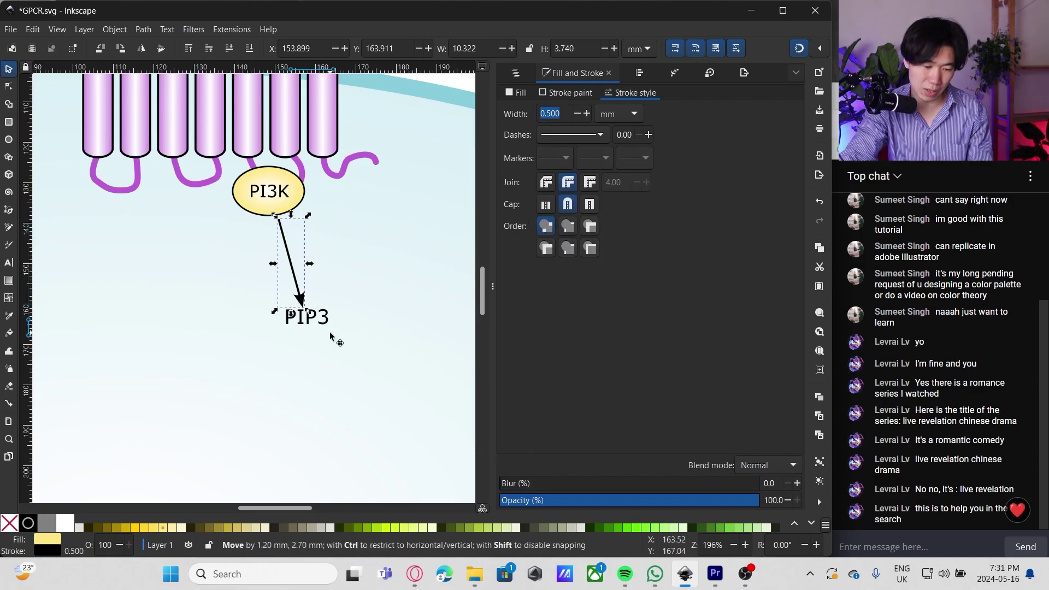
{"action": "left_click_drag", "start_coordinate": [327, 324], "coordinate": [331, 338]}
{"action": "left_click", "coordinate": [301, 291]}
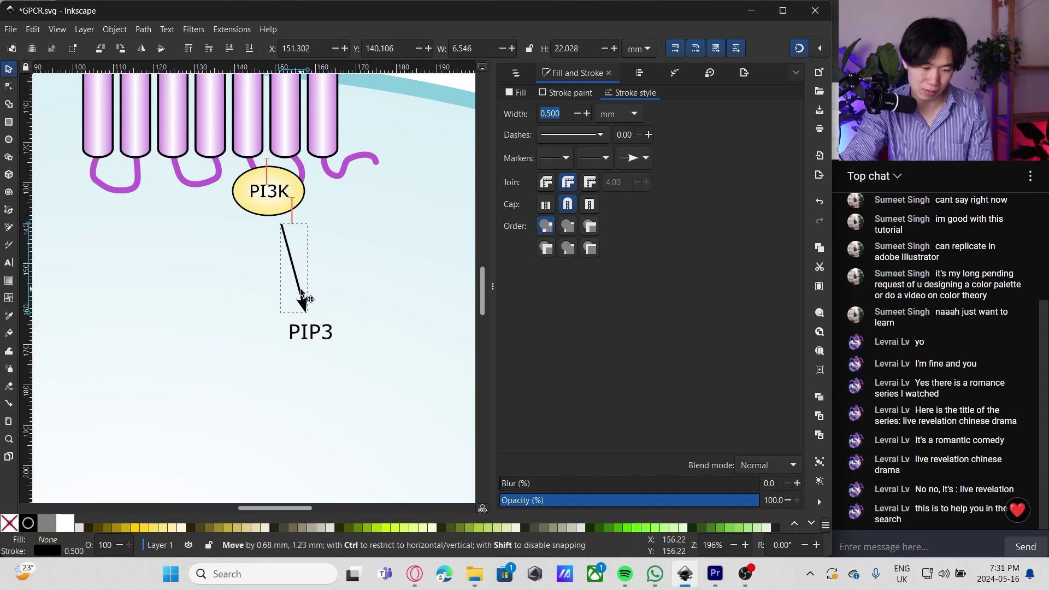
Step: Give the PI3K-to-PIP3 arrow a 3 3 dash pattern and save the drawing
{"action": "left_click", "coordinate": [602, 134]}
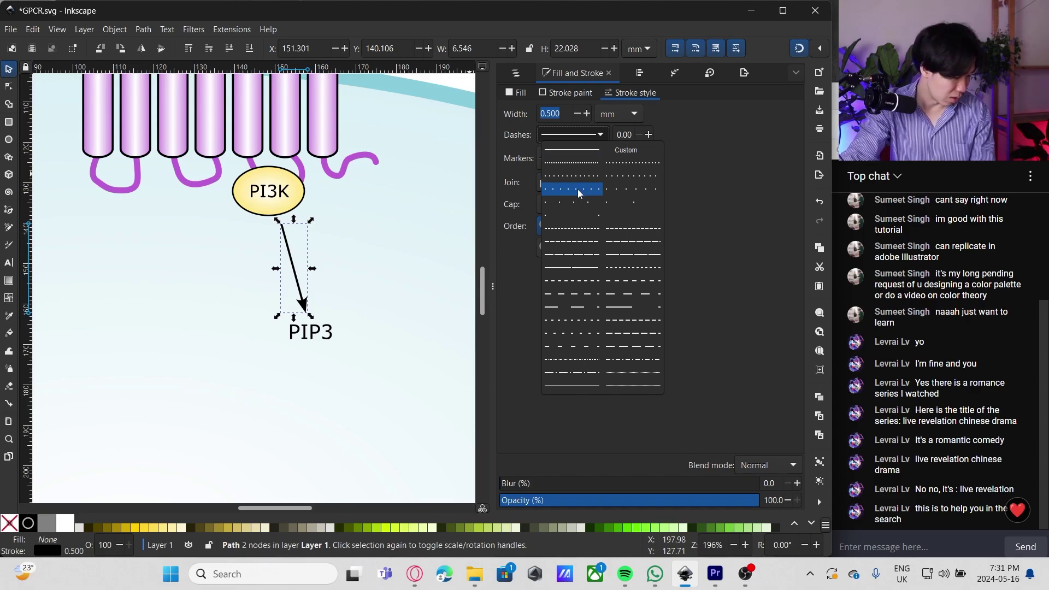
{"action": "left_click", "coordinate": [572, 280]}
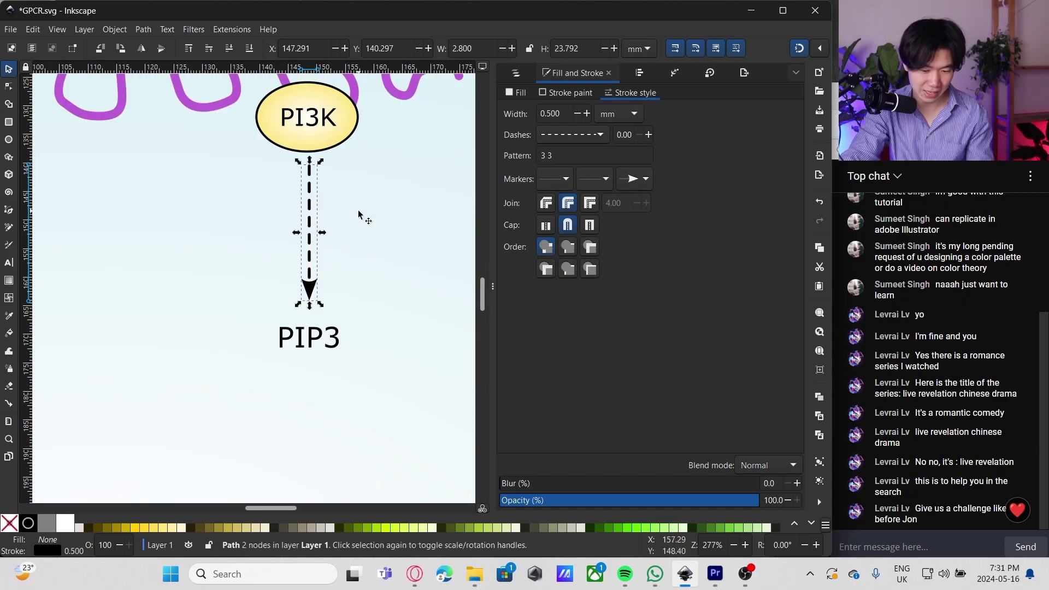
{"action": "left_click", "coordinate": [363, 215]}
{"action": "key", "text": "ctrl"}
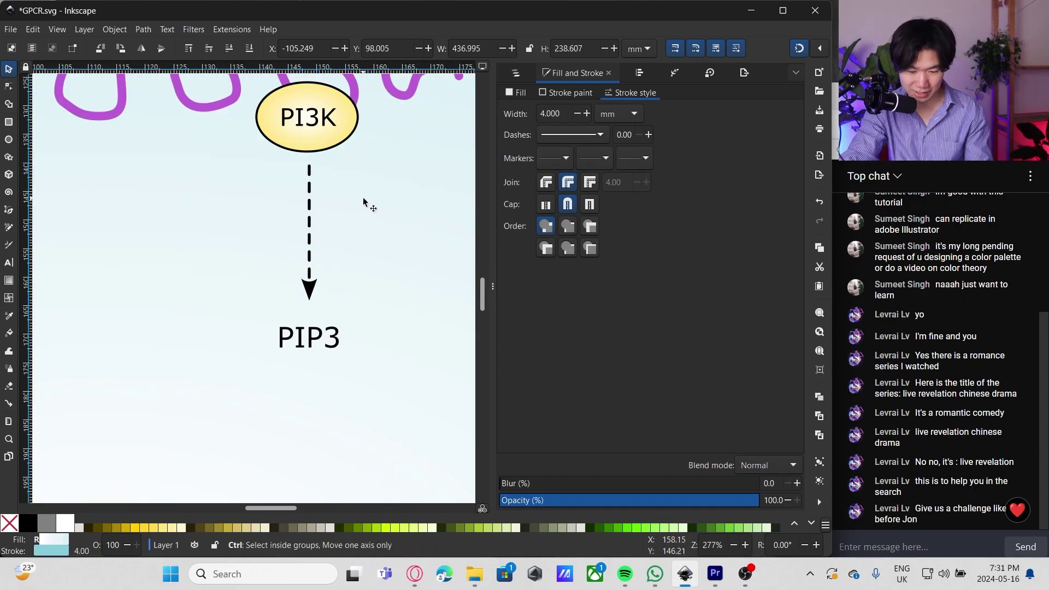
{"action": "key", "text": "ctrl+s"}
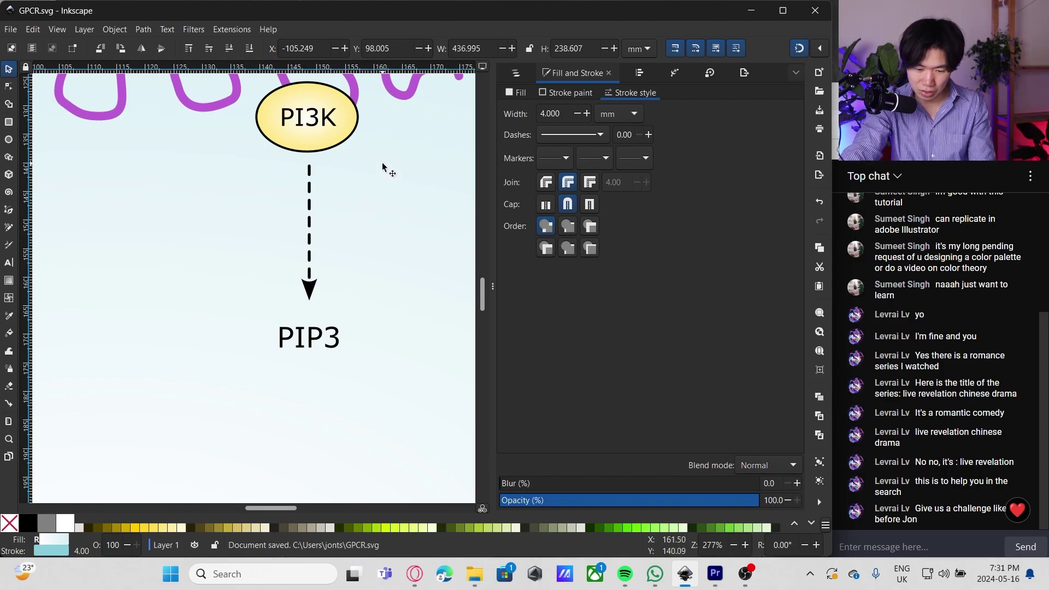
Step: Duplicate the PI3K ellipse with its label, place the copy below and to the left of PIP3, and relabel it PDK1
{"action": "key", "text": "5"}
{"action": "left_click", "coordinate": [384, 201]}
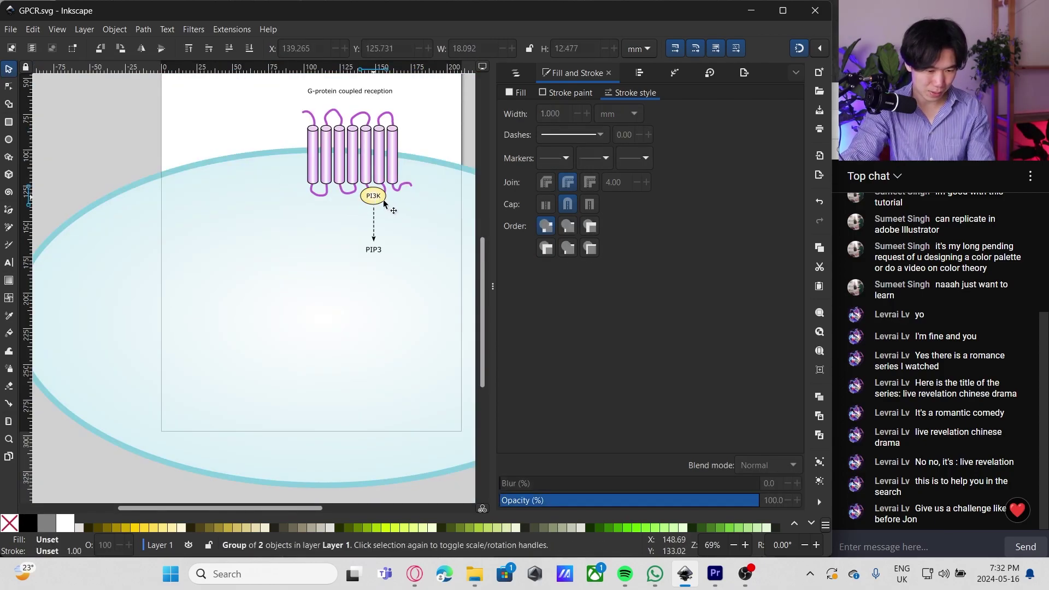
{"action": "key", "text": "ctrl+d"}
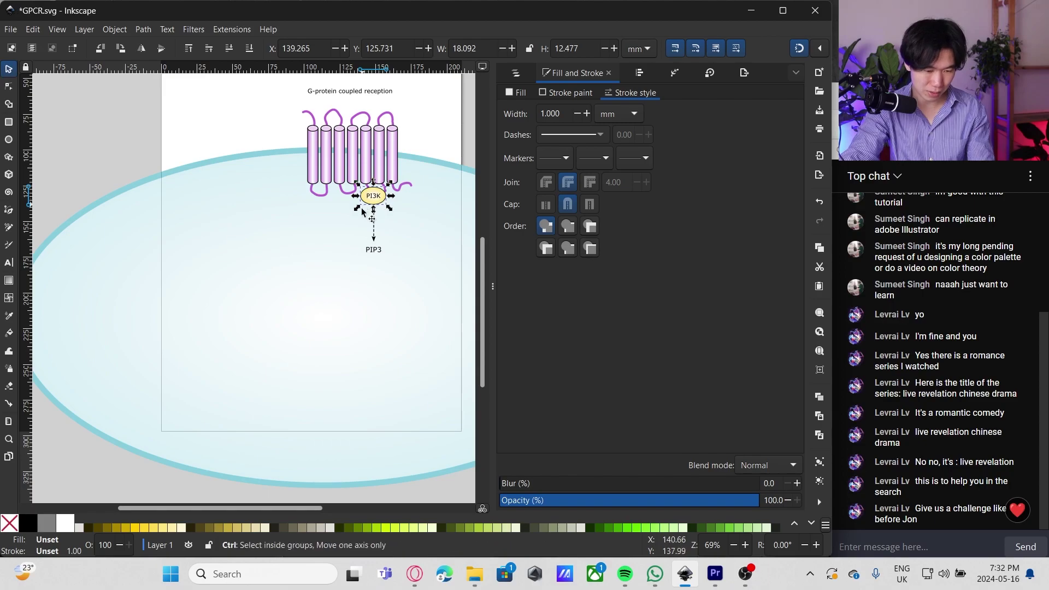
{"action": "key", "text": "ctrl+v"}
{"action": "left_click_drag", "start_coordinate": [360, 207], "coordinate": [335, 264]}
{"action": "scroll", "coordinate": [345, 285], "scroll_direction": "up", "scroll_amount": 3}
{"action": "double_click", "coordinate": [347, 264]}
{"action": "type", "text": "DK1"}
{"action": "left_click", "coordinate": [9, 69]}
Step: Duplicate the dashed arrow, run the copy diagonally from PIP3 to PDK1, and make its line solid
{"action": "scroll", "coordinate": [347, 223], "scroll_direction": "down", "scroll_amount": 1}
{"action": "key", "text": "ctrl+d"}
{"action": "left_click_drag", "start_coordinate": [404, 154], "coordinate": [403, 250]}
{"action": "left_click_drag", "start_coordinate": [403, 265], "coordinate": [363, 252]}
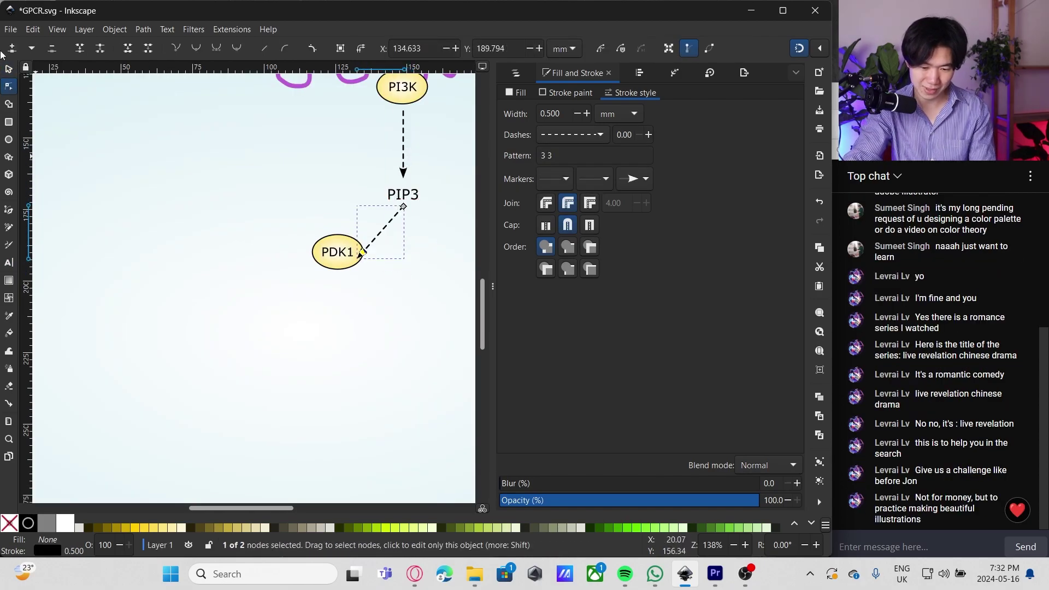
{"action": "key", "text": "s"}
{"action": "left_click", "coordinate": [571, 134]}
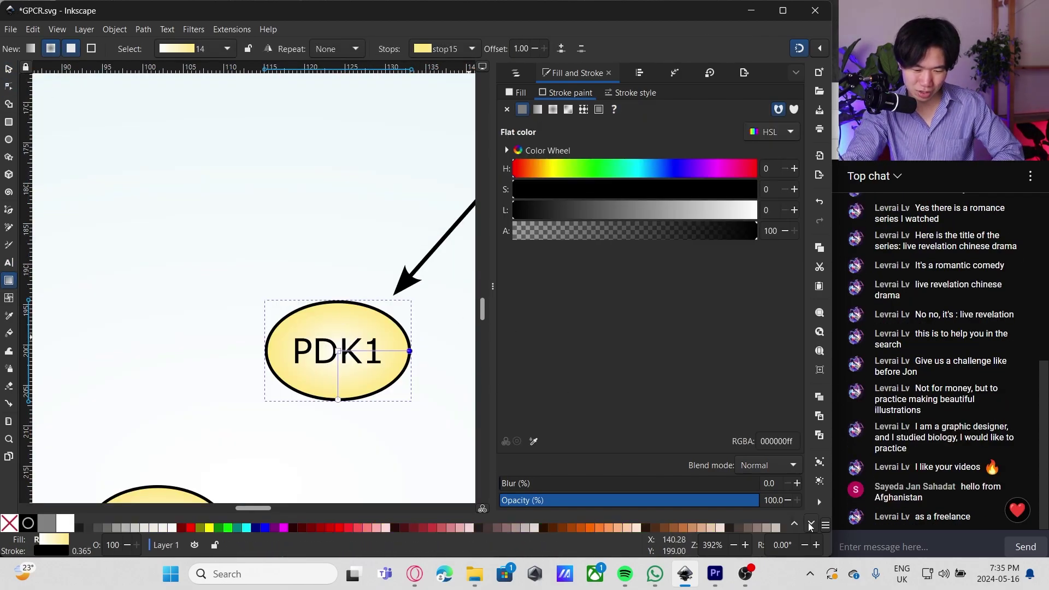
Step: Change the outer stop of the PDK1 ellipse's gradient to light blue
{"action": "left_click", "coordinate": [811, 524]}
{"action": "left_click", "coordinate": [811, 524]}
{"action": "left_click", "coordinate": [812, 524]}
{"action": "left_click", "coordinate": [811, 524]}
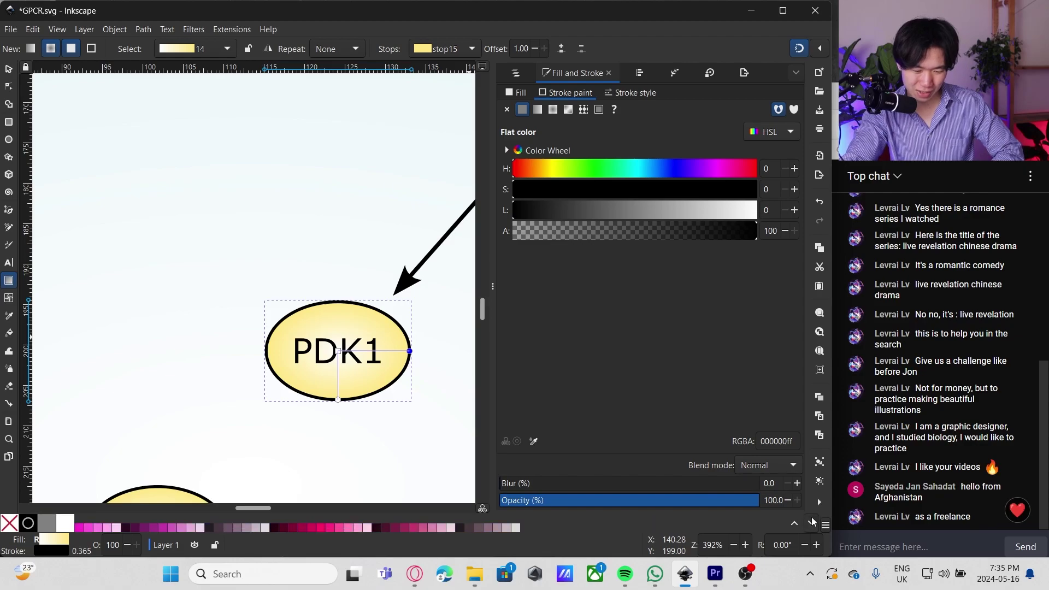
{"action": "left_click", "coordinate": [794, 525]}
{"action": "left_click", "coordinate": [498, 528]}
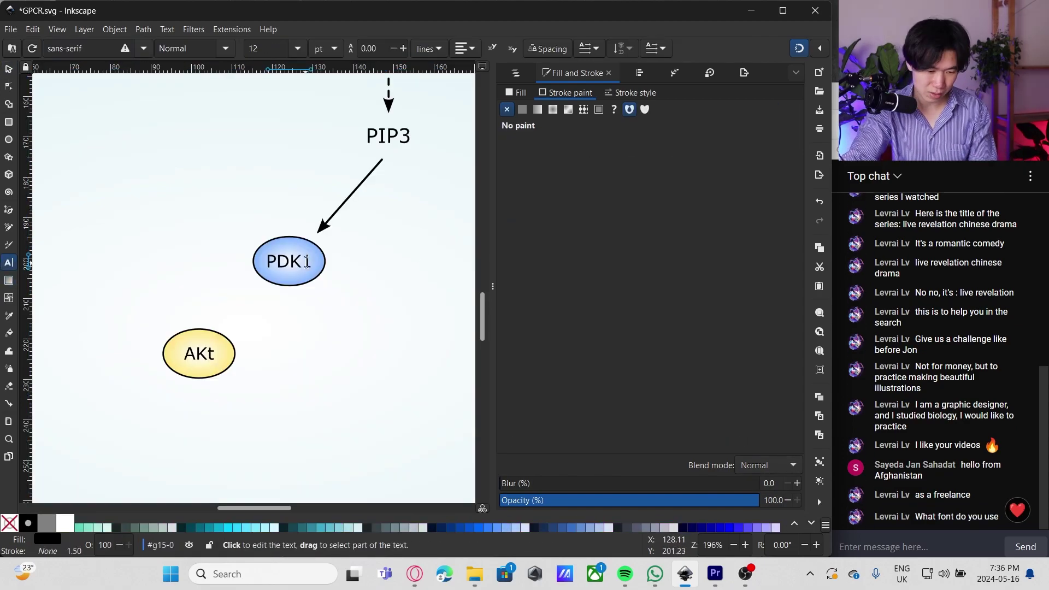
Step: Set the font of the PDK1 label to Arial
{"action": "double_click", "coordinate": [311, 262]}
{"action": "left_click", "coordinate": [141, 49]}
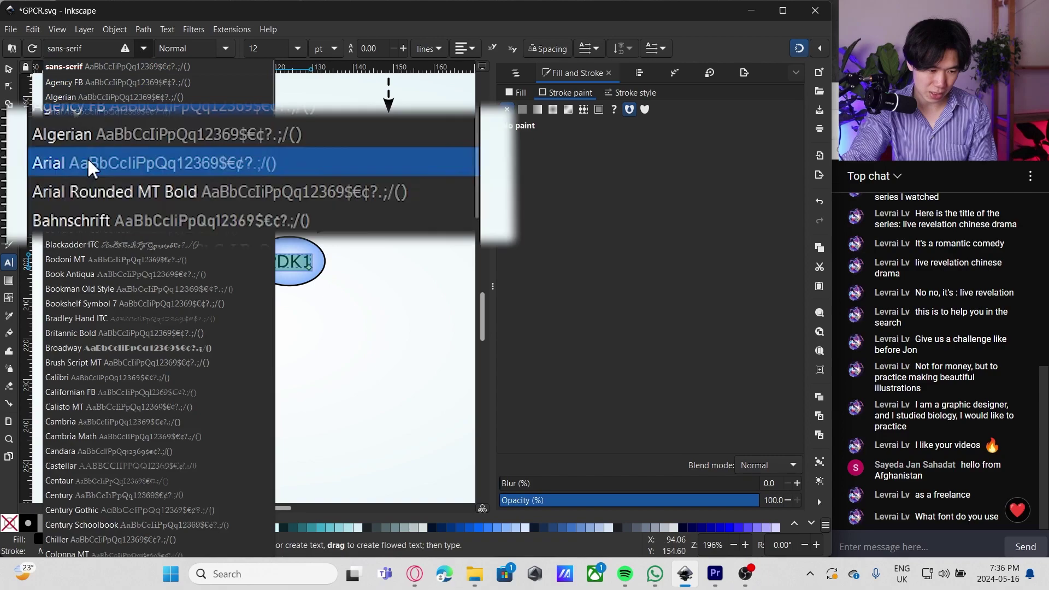
{"action": "left_click", "coordinate": [90, 164]}
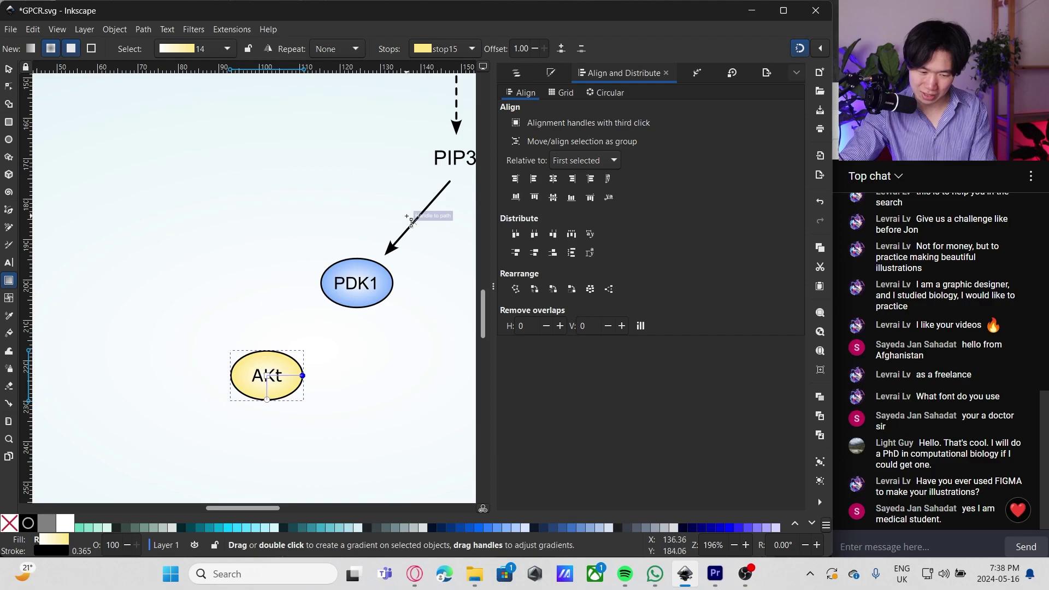
Step: Change the outer stop of the AKt ellipse's gradient to pink FF5599
{"action": "left_click", "coordinate": [812, 524]}
{"action": "left_click", "coordinate": [812, 524]}
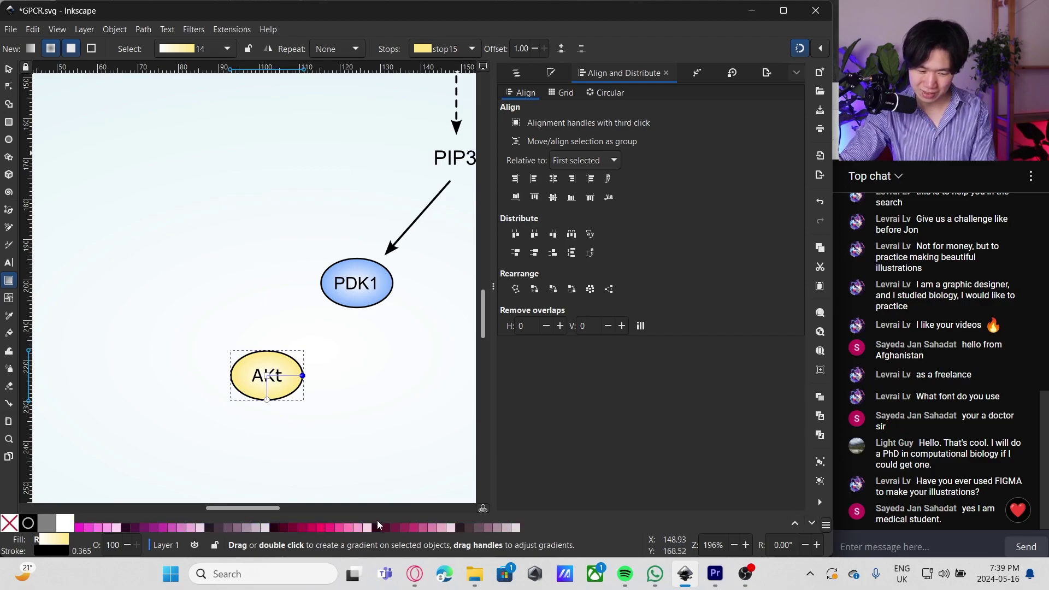
{"action": "left_click", "coordinate": [342, 526]}
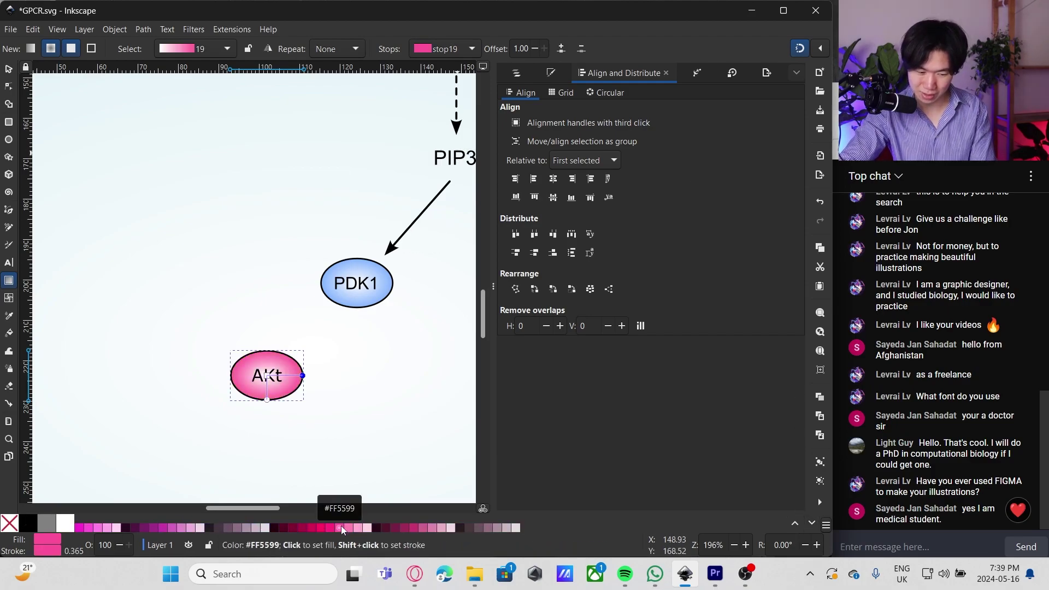
Step: Place a copy of the solid arrow pointing straight down from PDK1, and move the AKt ellipse beneath its tip
{"action": "key", "text": "s"}
{"action": "left_click_drag", "start_coordinate": [340, 338], "coordinate": [304, 439]}
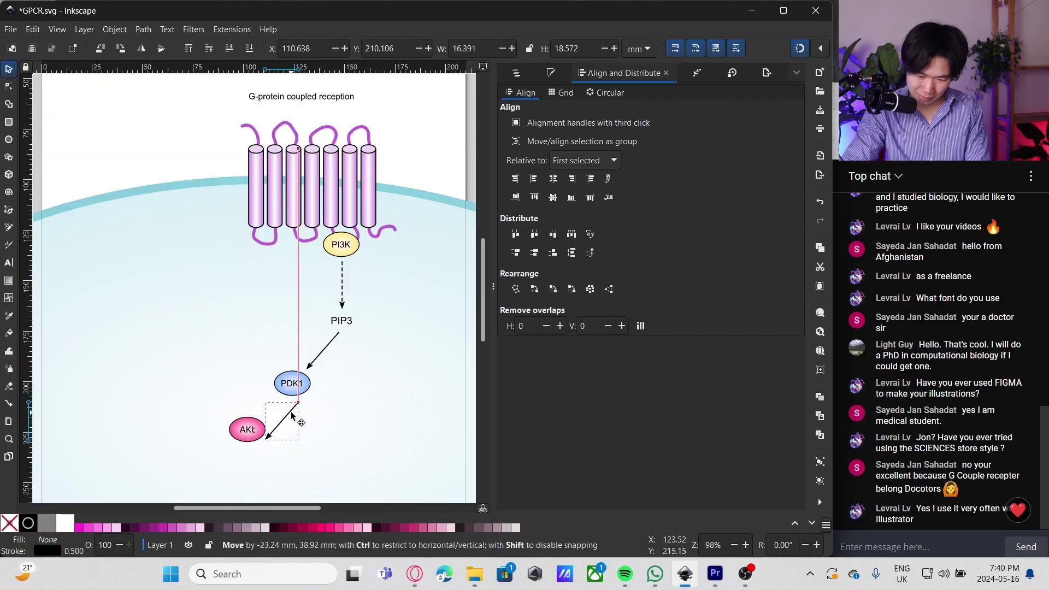
{"action": "key", "text": "n"}
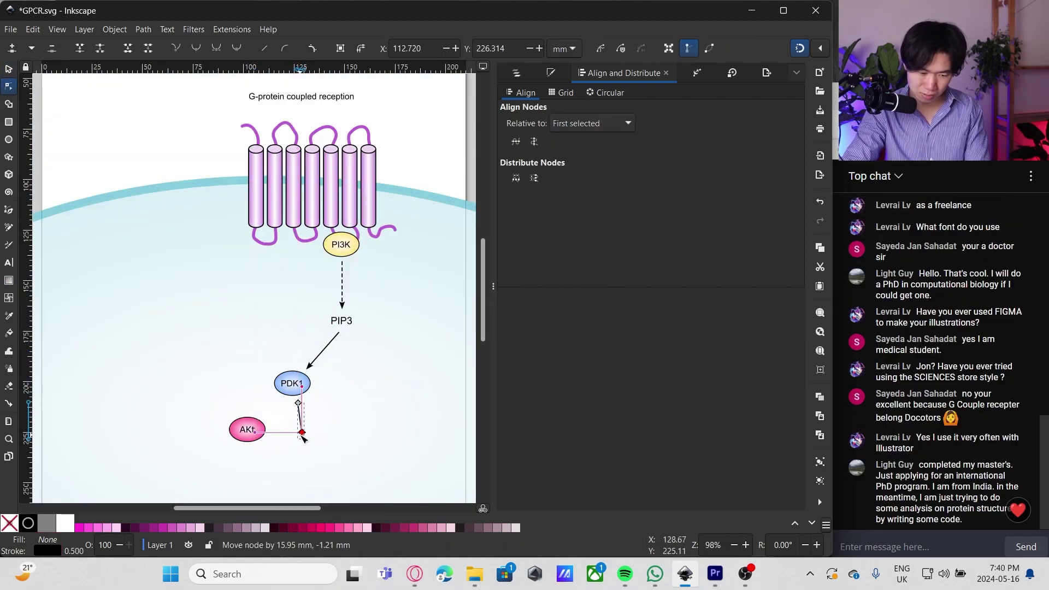
{"action": "scroll", "coordinate": [308, 444], "scroll_direction": "up", "scroll_amount": 2}
{"action": "left_click_drag", "start_coordinate": [288, 361], "coordinate": [277, 360]}
{"action": "key", "text": "s"}
{"action": "left_click_drag", "start_coordinate": [197, 414], "coordinate": [286, 467]}
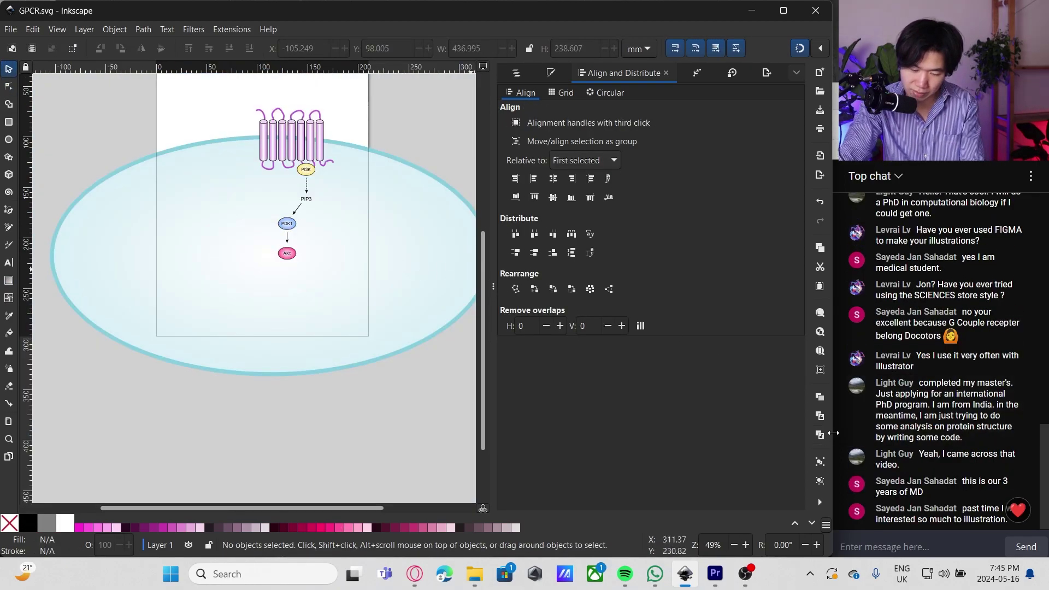
Step: Duplicate the cell ellipse and scale the copy down to a nucleus of about 123 by 98 mm inside the lower cell
{"action": "key", "text": "ctrl+v"}
{"action": "left_click_drag", "start_coordinate": [368, 281], "coordinate": [203, 308]}
{"action": "left_click_drag", "start_coordinate": [360, 254], "coordinate": [370, 300]}
{"action": "scroll", "coordinate": [322, 288], "scroll_direction": "up", "scroll_amount": 2}
{"action": "left_click_drag", "start_coordinate": [337, 316], "coordinate": [323, 295]}
{"action": "key", "text": "ctrl+z"}
{"action": "key", "text": "ctrl+z"}
Step: Centre the nucleus ellipse below AKt and set its stroke width to 4 mm
{"action": "scroll", "coordinate": [322, 288], "scroll_direction": "down", "scroll_amount": 2}
{"action": "scroll", "coordinate": [301, 288], "scroll_direction": "up", "scroll_amount": 2}
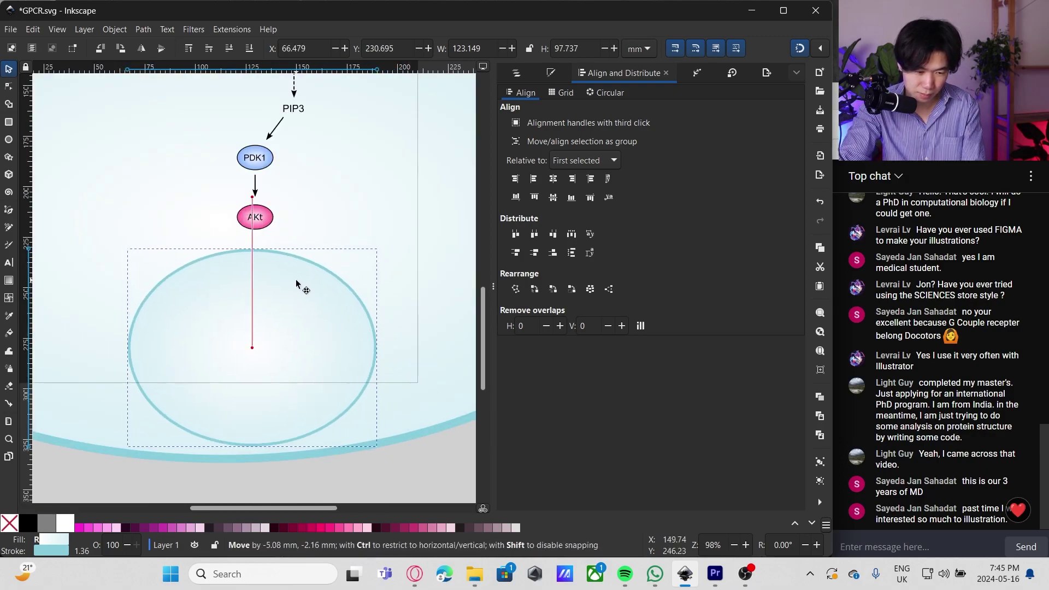
{"action": "right_click", "coordinate": [82, 551]}
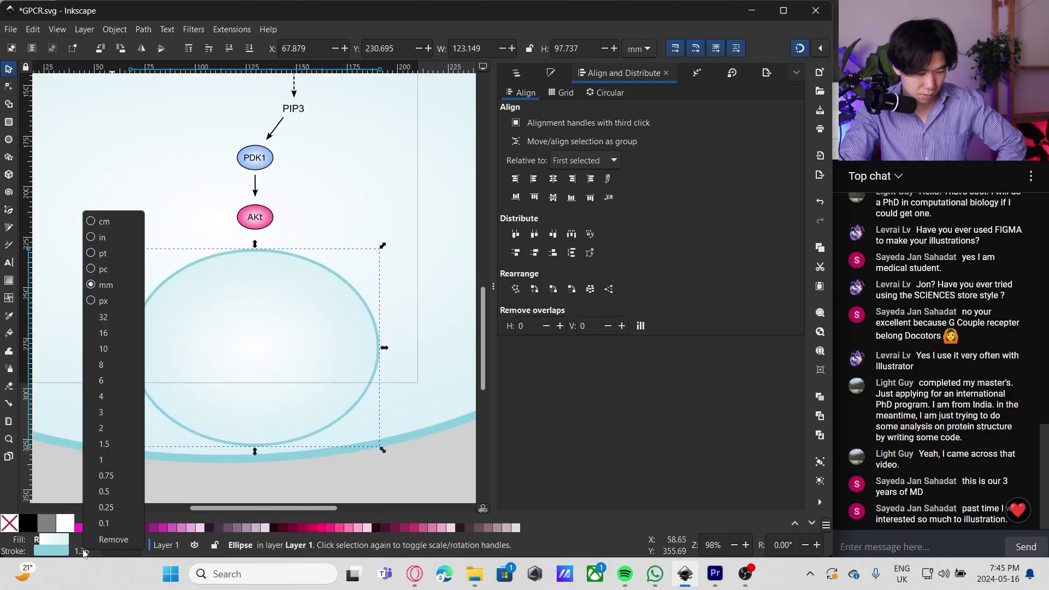
{"action": "left_click", "coordinate": [110, 412]}
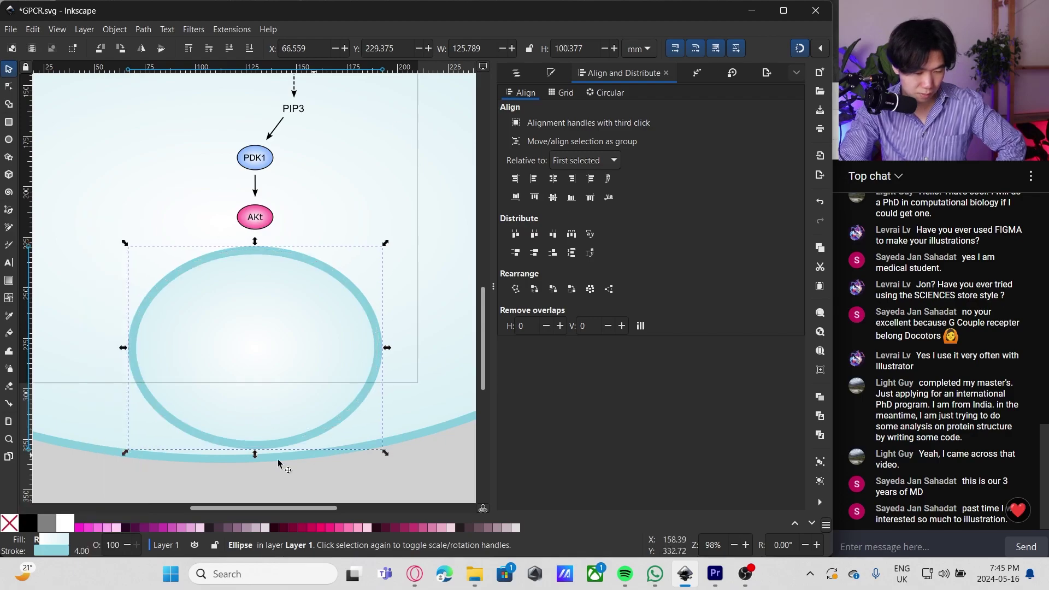
Step: Give the nucleus ellipse a dashed stroke with the 6 6 pattern and round caps
{"action": "left_click", "coordinate": [550, 73]}
{"action": "left_click", "coordinate": [628, 93]}
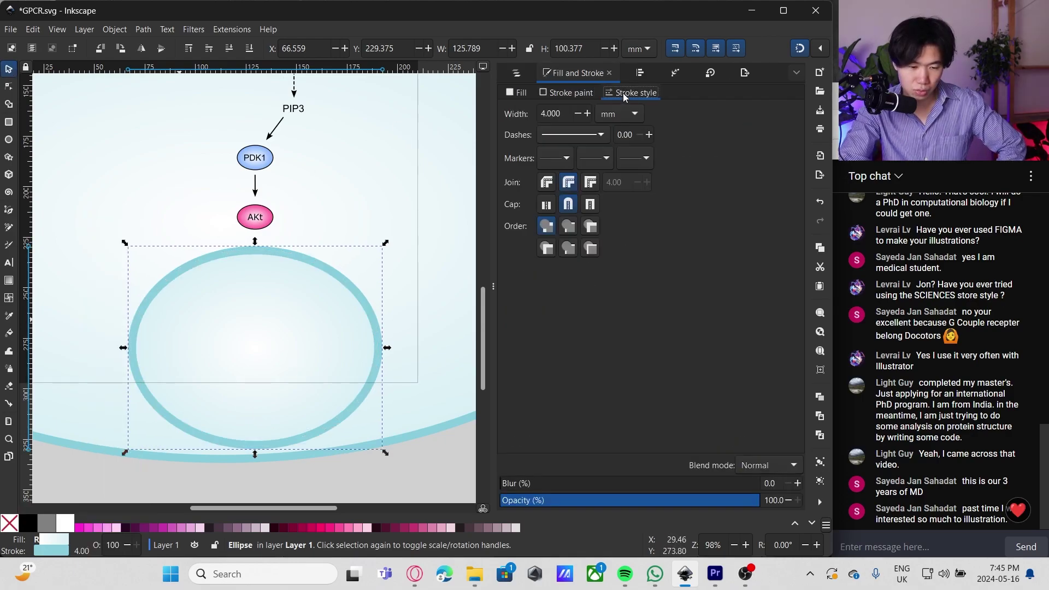
{"action": "left_click", "coordinate": [604, 134]}
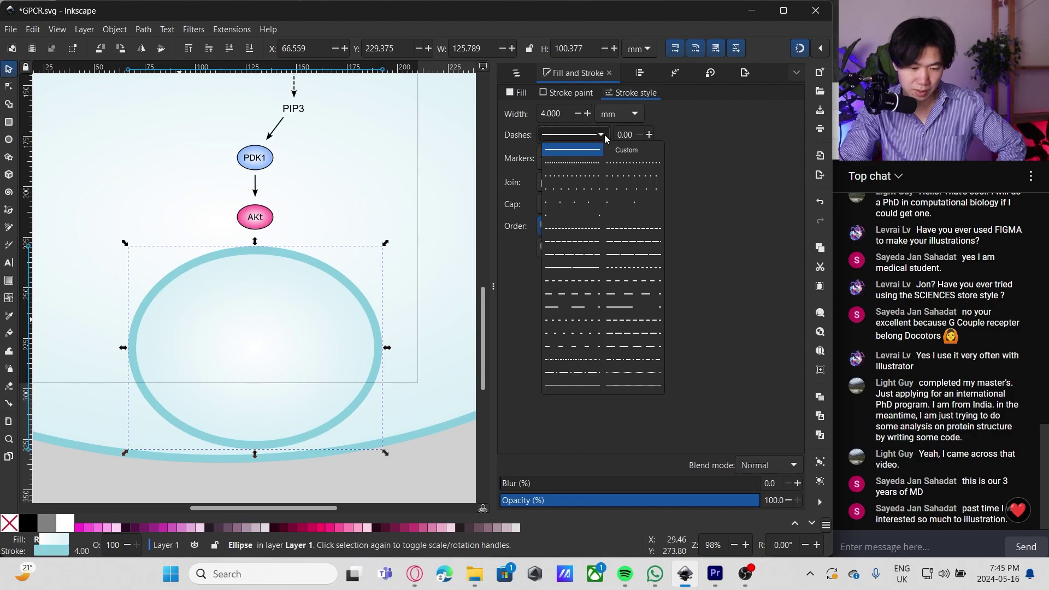
{"action": "left_click", "coordinate": [595, 291]}
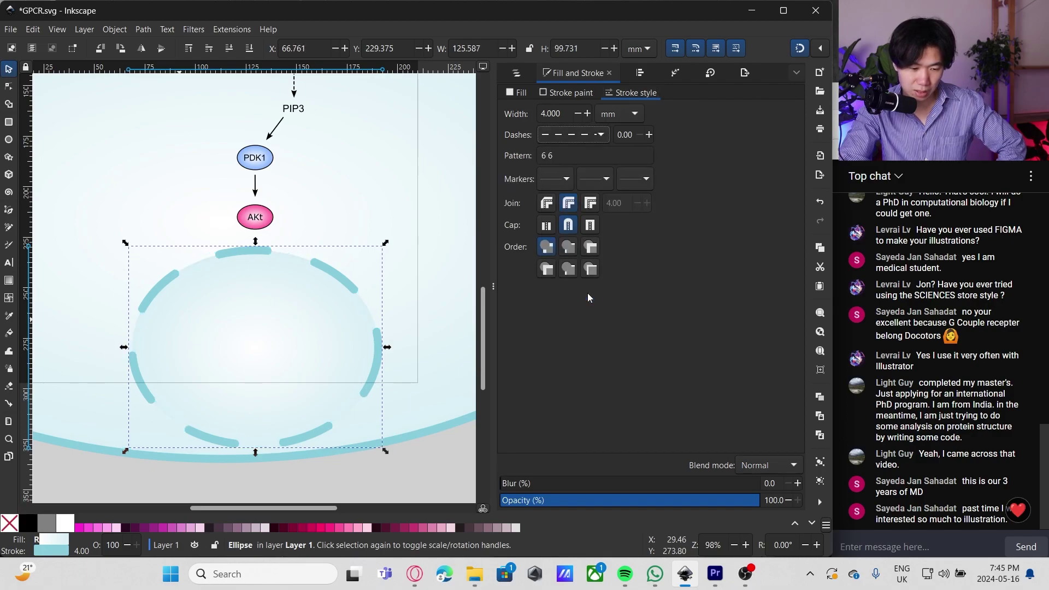
{"action": "left_click", "coordinate": [569, 226]}
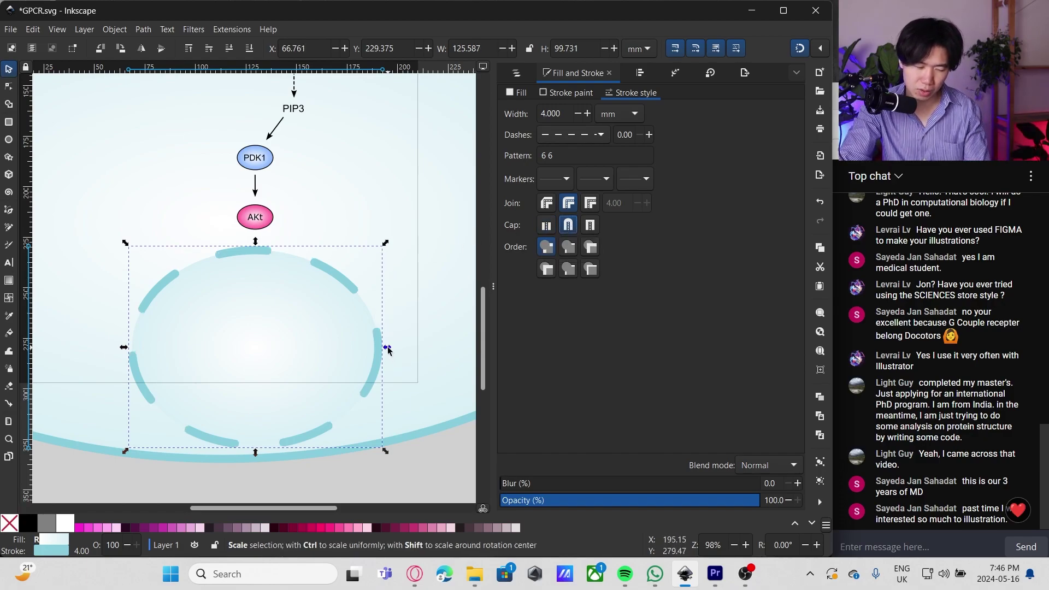
Step: Shift the slightly narrowed nucleus to the left and bring a copy of the AKt ellipse to the front in its upper part
{"action": "left_click_drag", "start_coordinate": [387, 348], "coordinate": [376, 350]}
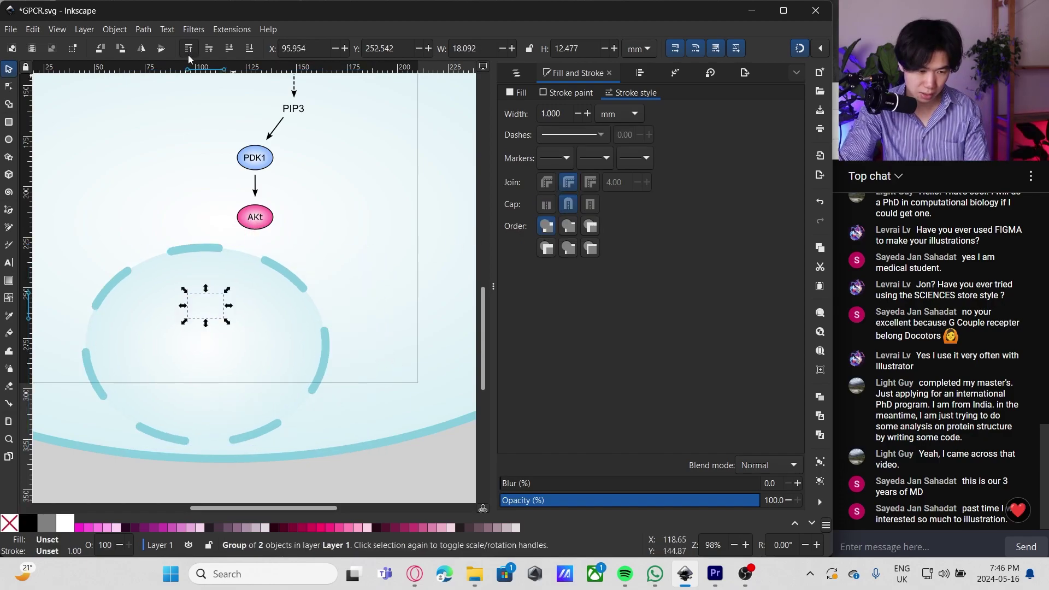
{"action": "left_click", "coordinate": [189, 49]}
Step: Duplicate the solid arrow, stretch the copy diagonally from AKt to the AKt copy inside the nucleus, and save the drawing
{"action": "left_click", "coordinate": [255, 184]}
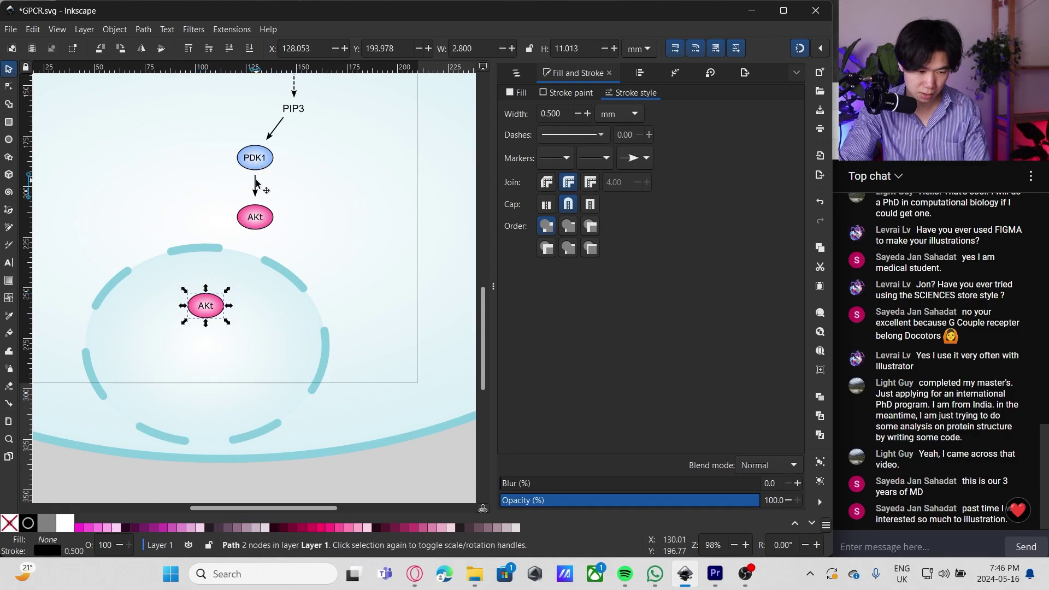
{"action": "key", "text": "ctrl+d"}
{"action": "left_click_drag", "start_coordinate": [256, 185], "coordinate": [223, 279]}
{"action": "left_click", "coordinate": [192, 52]}
{"action": "double_click", "coordinate": [231, 260]}
{"action": "left_click", "coordinate": [290, 238]}
{"action": "scroll", "coordinate": [223, 322], "scroll_direction": "down", "scroll_amount": 2}
{"action": "key", "text": "Escape"}
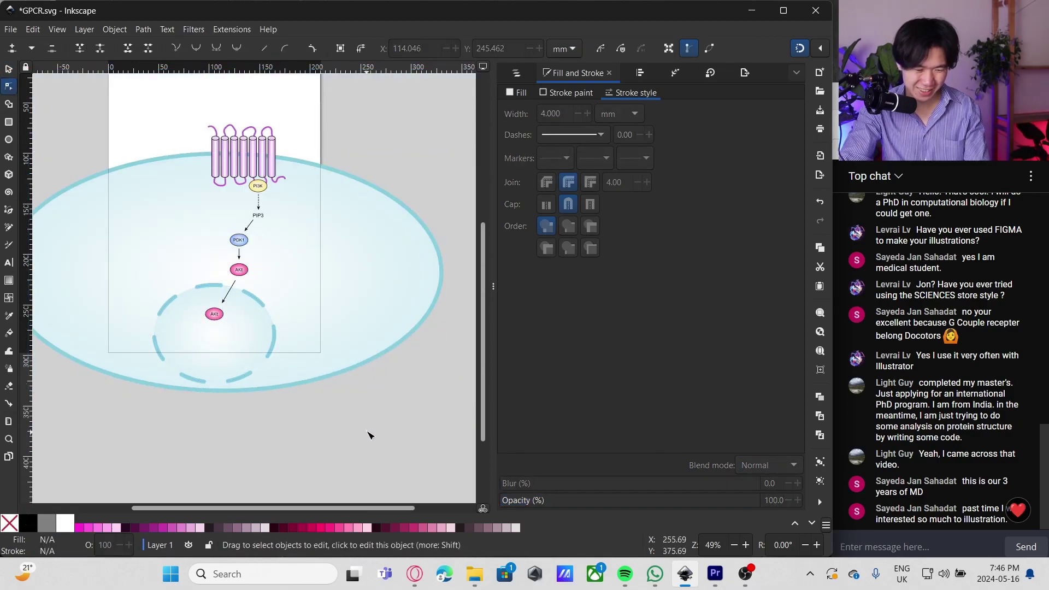
{"action": "key", "text": "ctrl+s"}
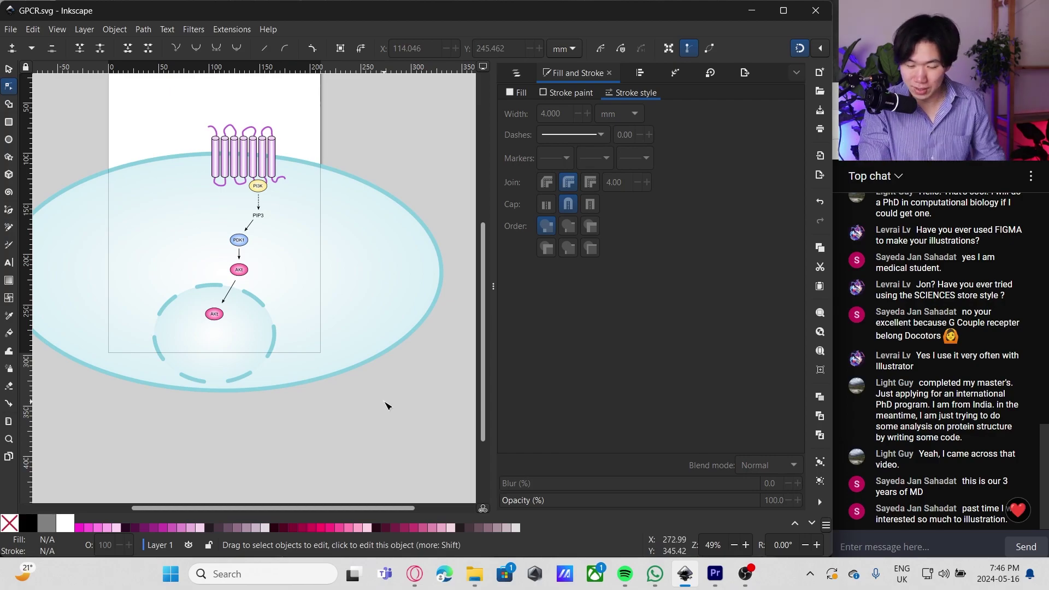